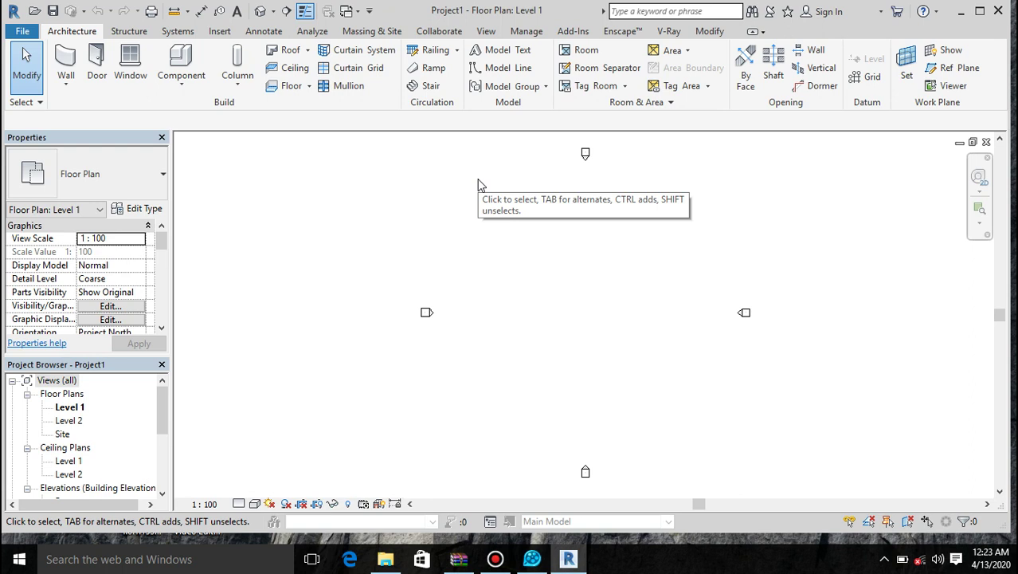
Step: Create a new family from the English_I Generic Model.rft template
click(23, 33)
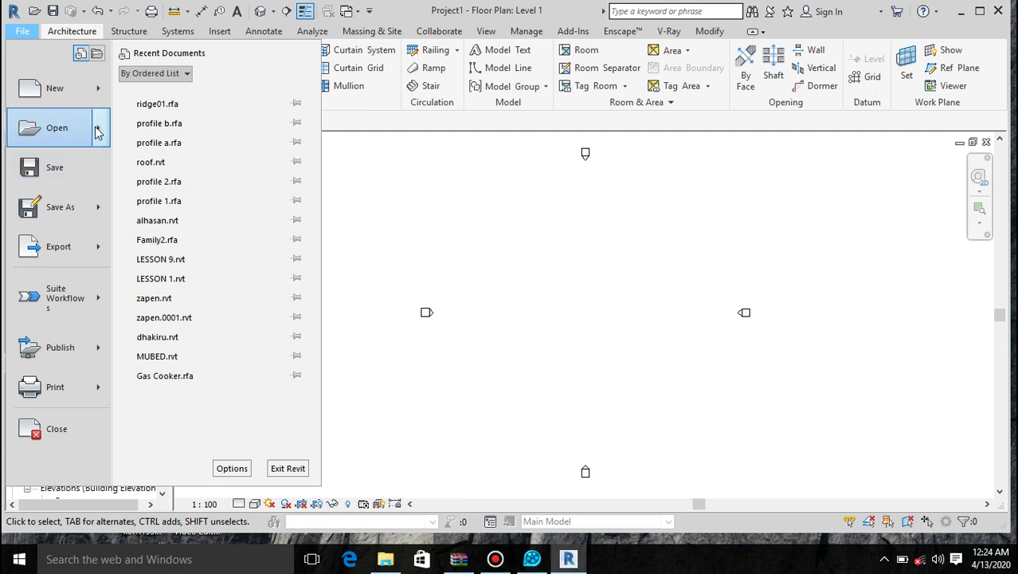
mouse_move(102, 89)
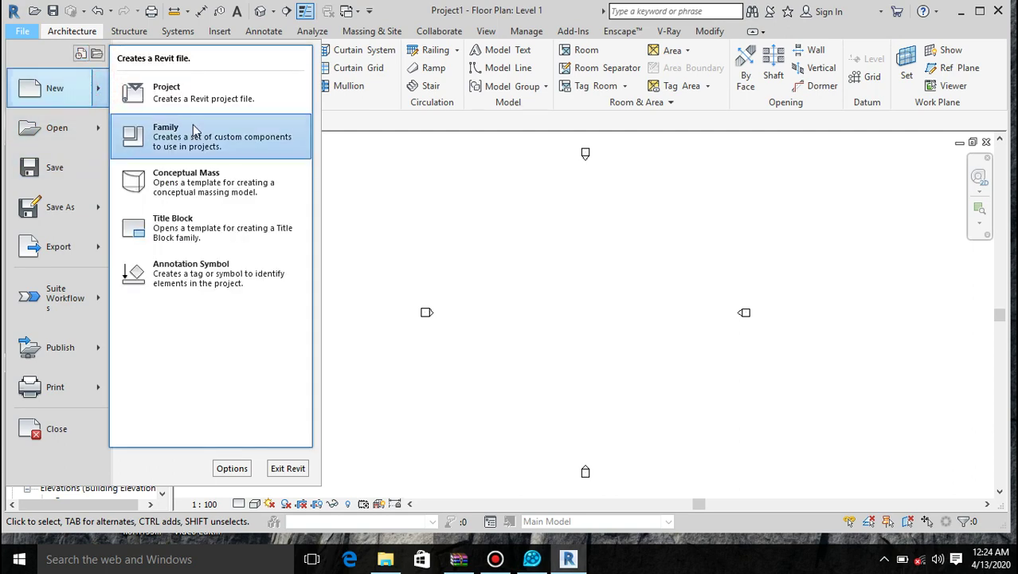
click(195, 129)
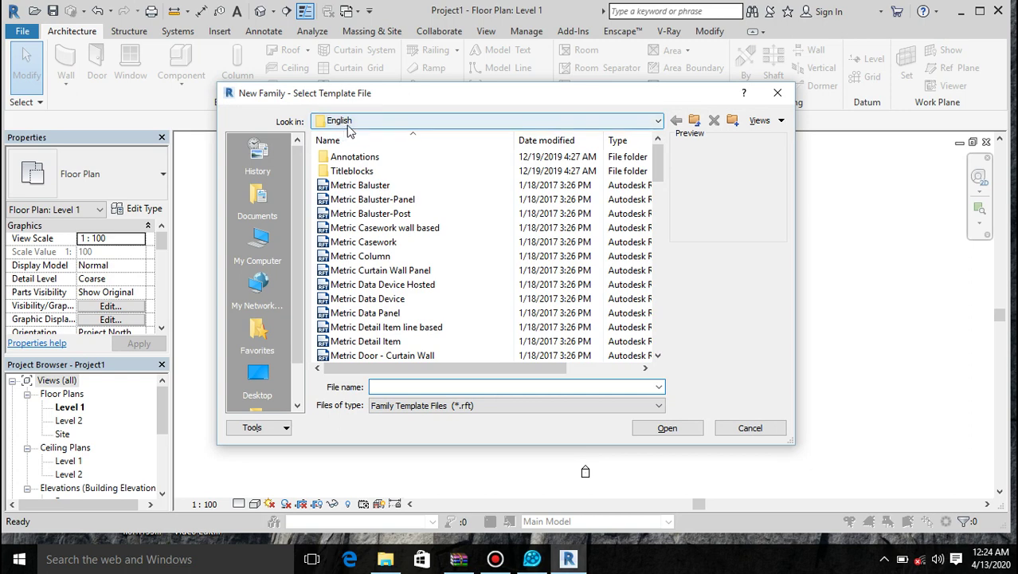
click(379, 120)
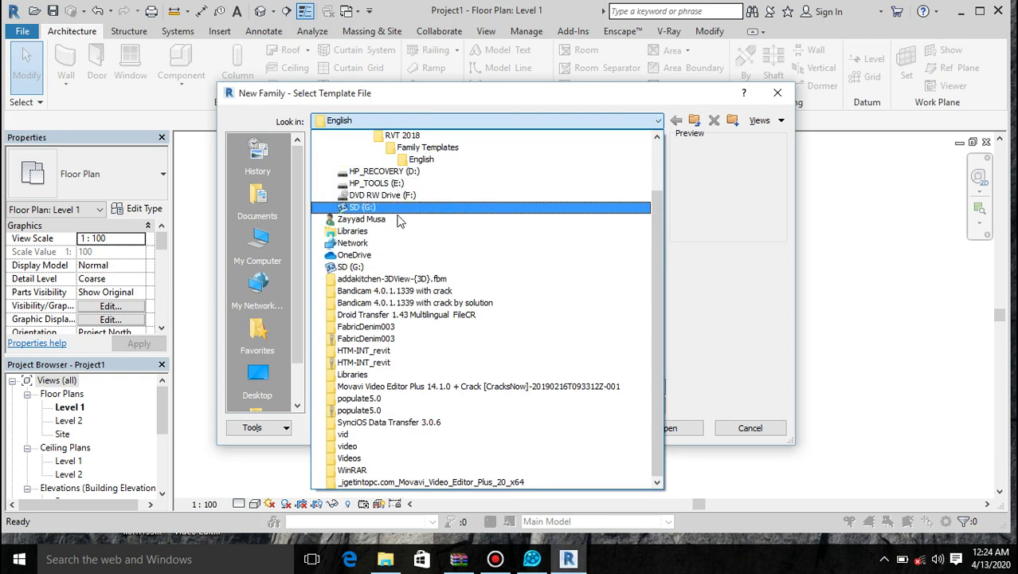
click(424, 148)
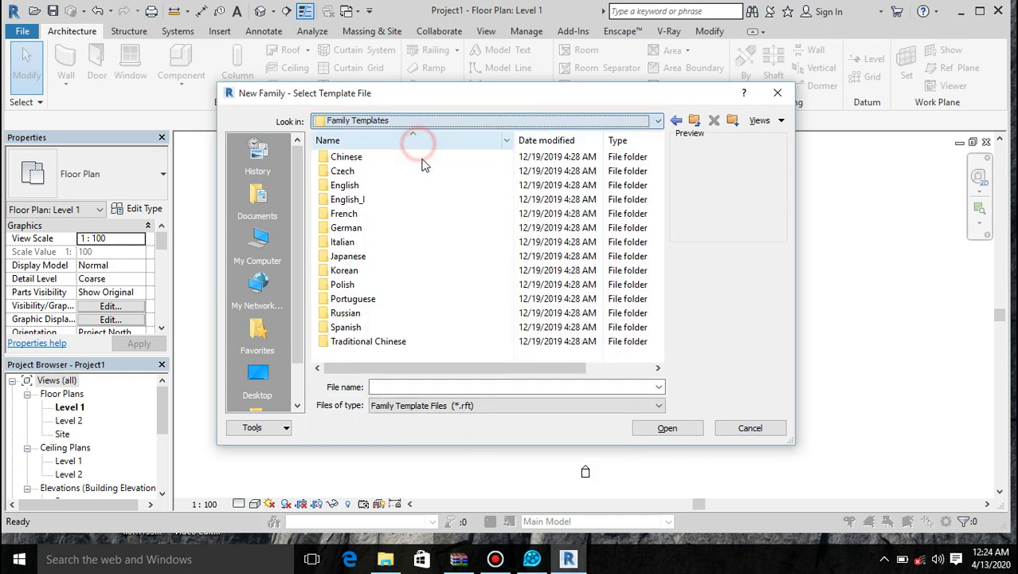
double_click(373, 201)
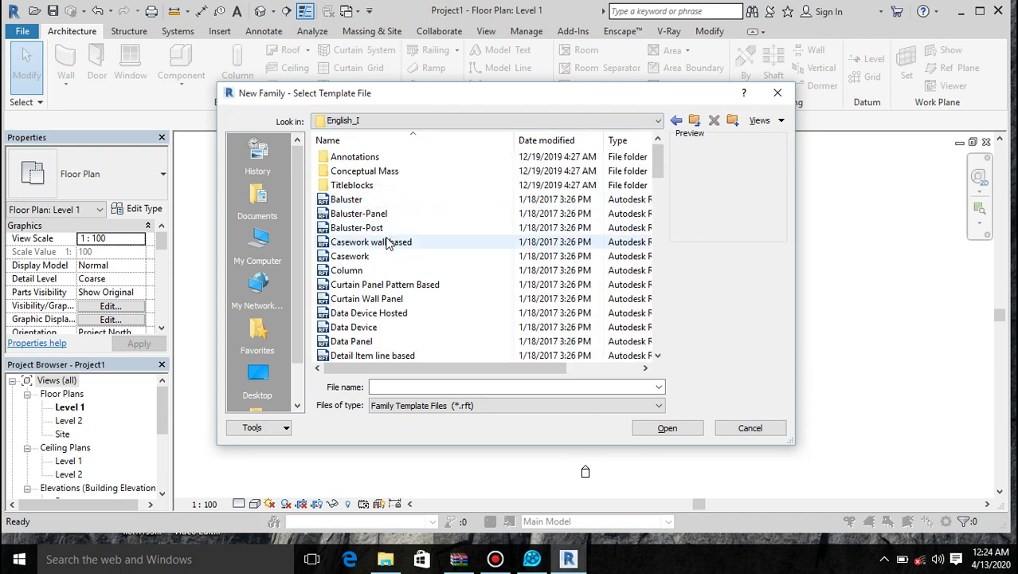
scroll(389, 242, down, 6)
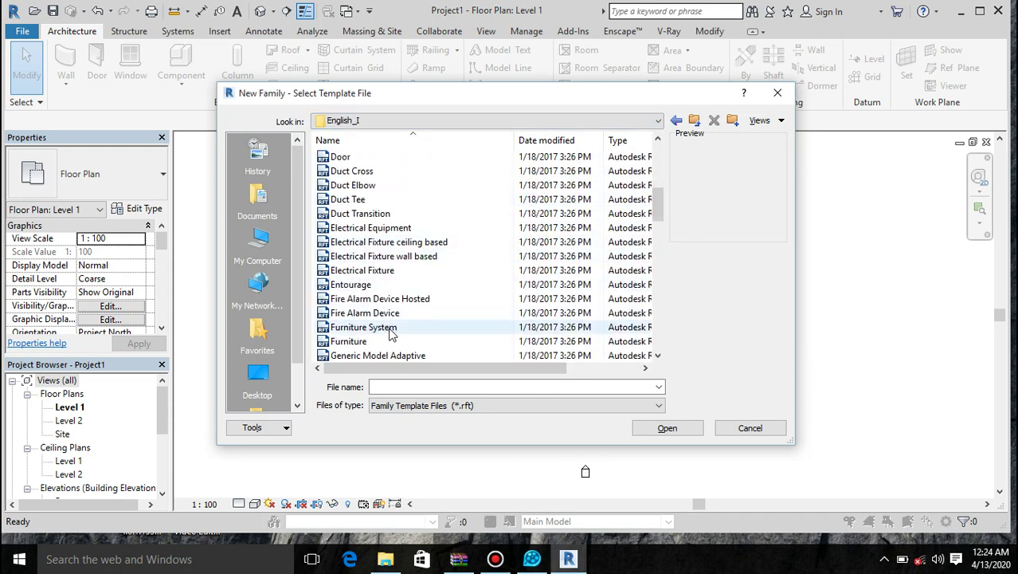
scroll(384, 290, down, 5)
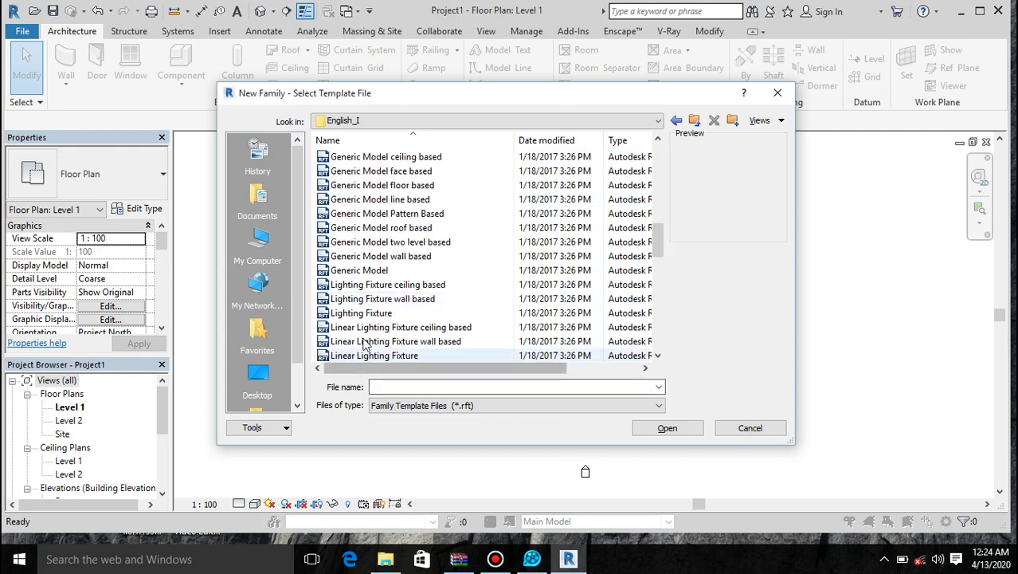
click(359, 270)
click(662, 431)
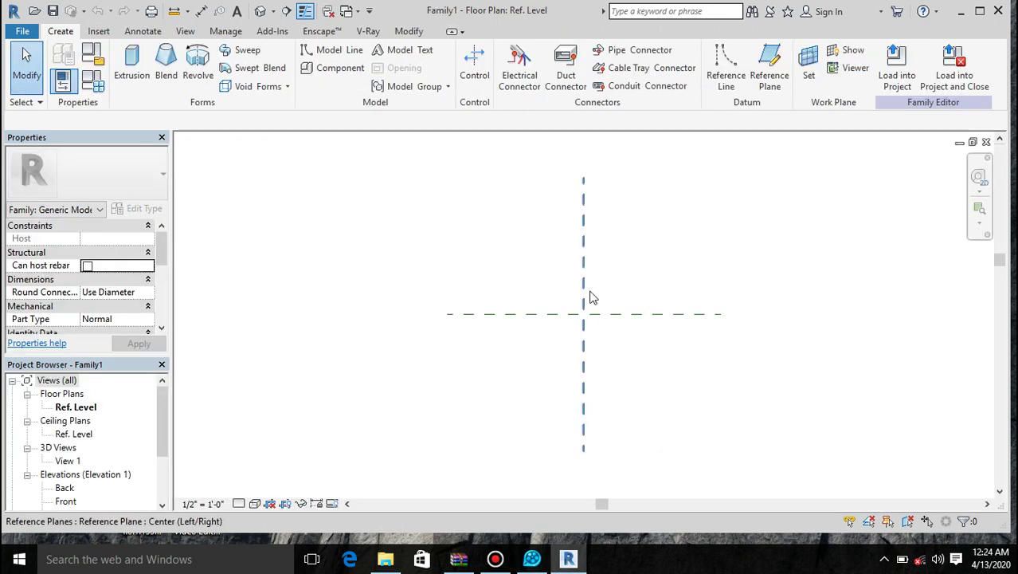
Step: Zoom into the reference planes and bring up the File menu's New options
scroll(591, 297, up, 2)
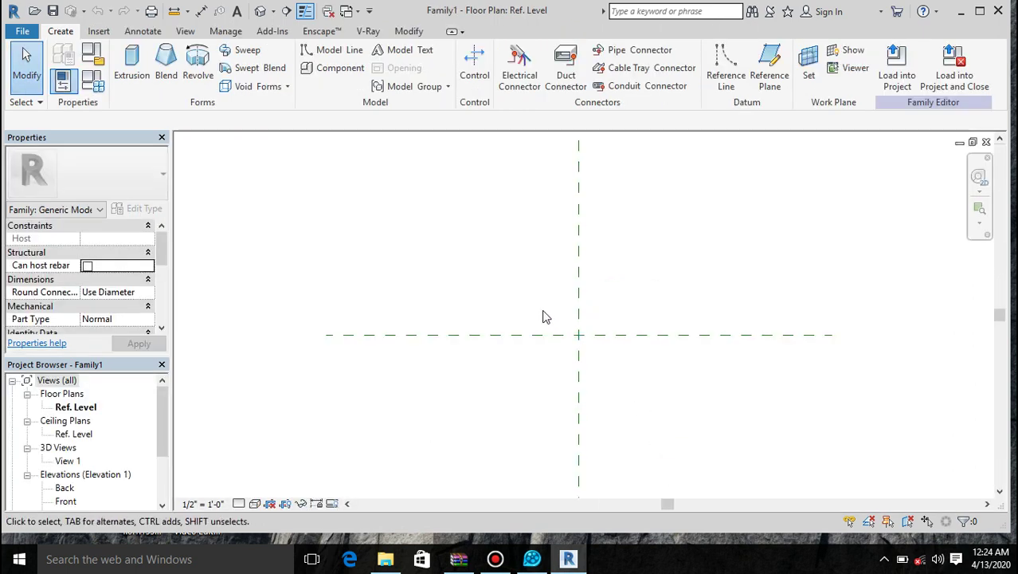
scroll(593, 322, up, 1)
scroll(594, 323, up, 1)
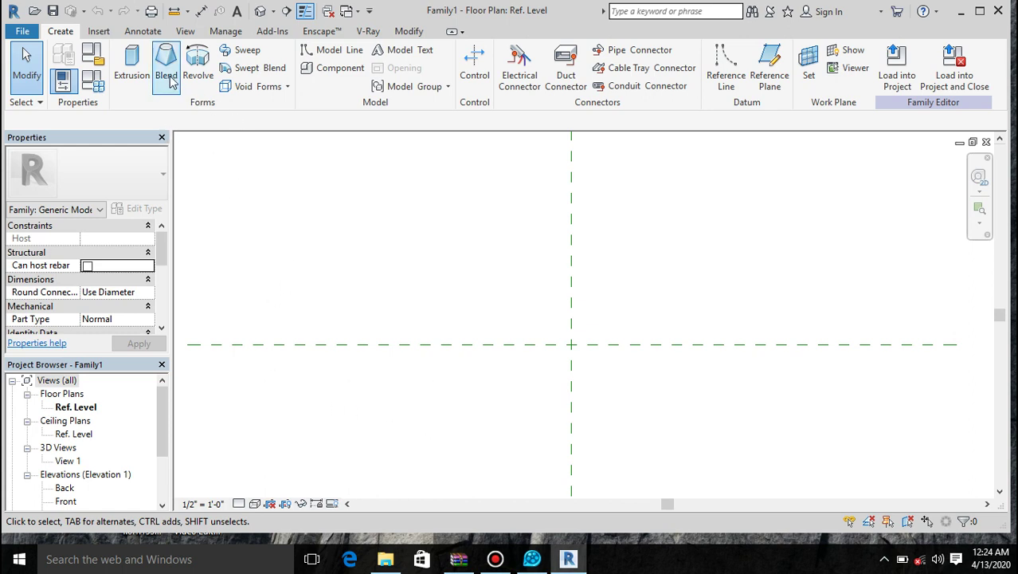
click(23, 30)
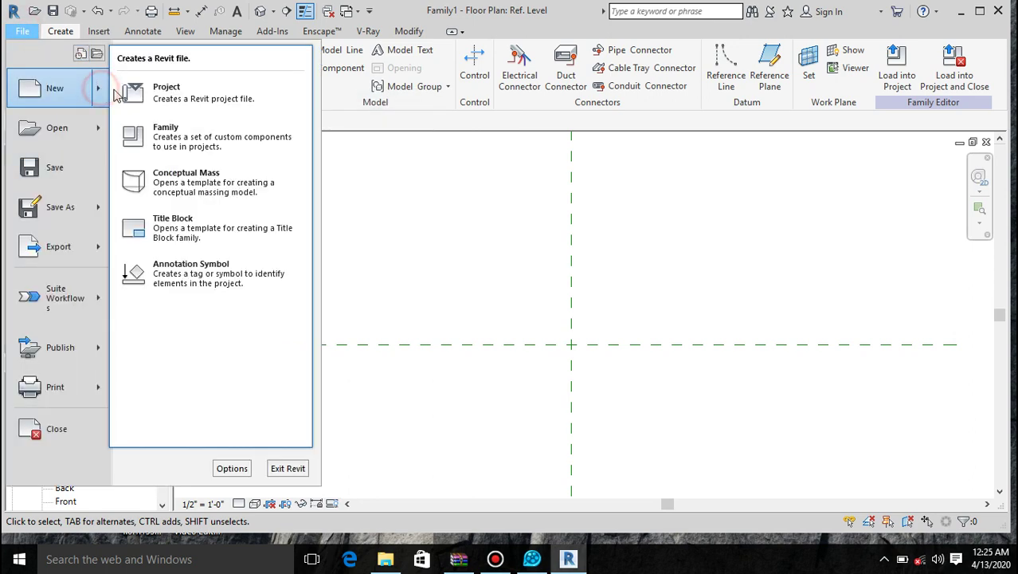
Step: Create a second family, Family2, from the English_I Profile.rft template
click(199, 130)
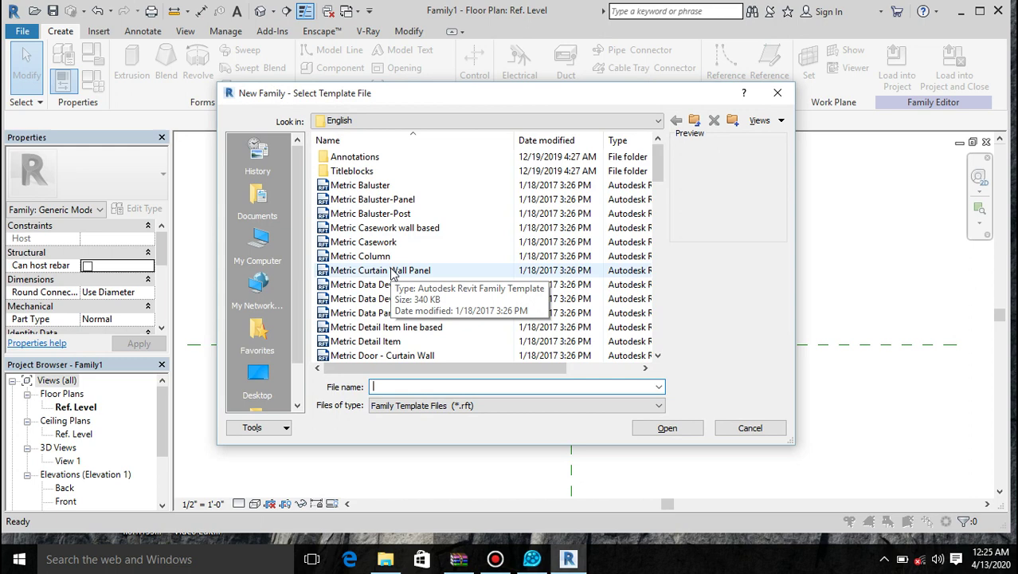
click(657, 176)
drag(657, 175, 657, 180)
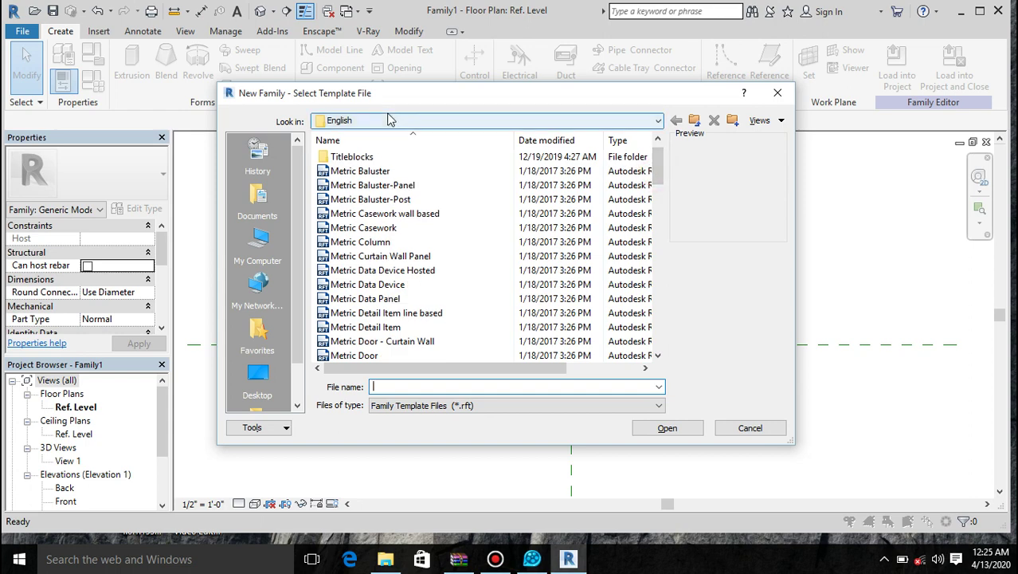
click(387, 119)
click(392, 148)
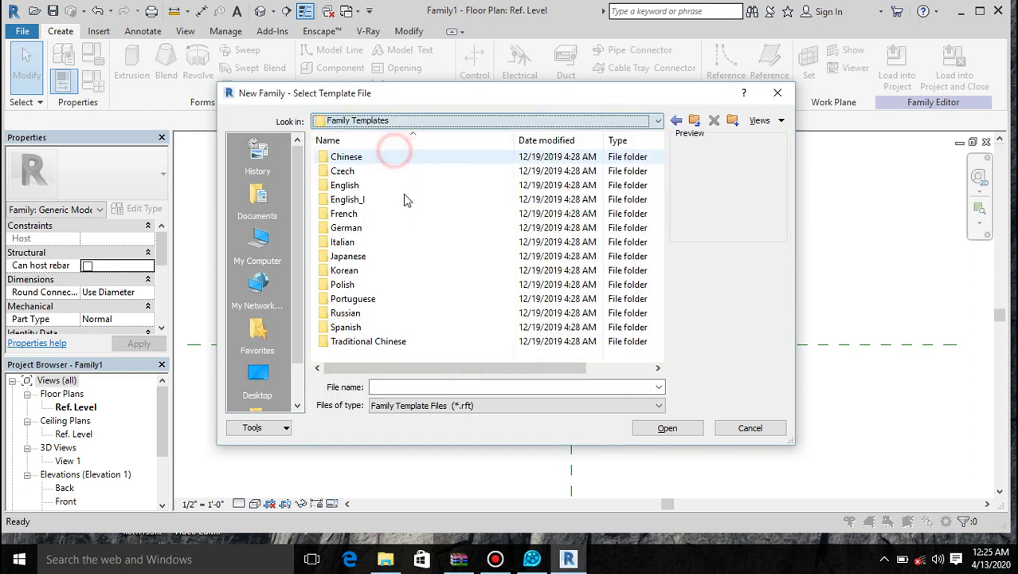
double_click(363, 199)
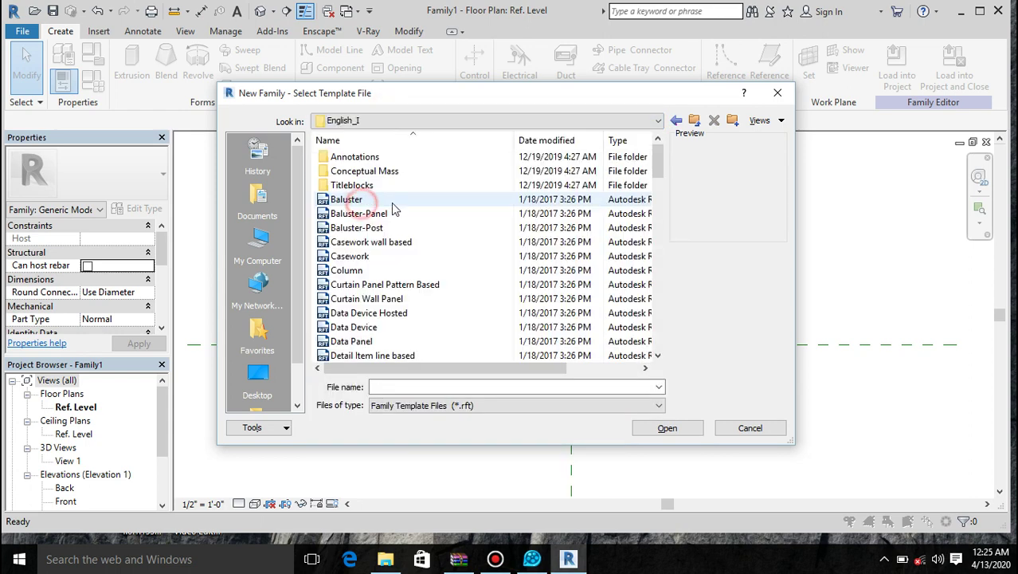
drag(663, 158, 667, 289)
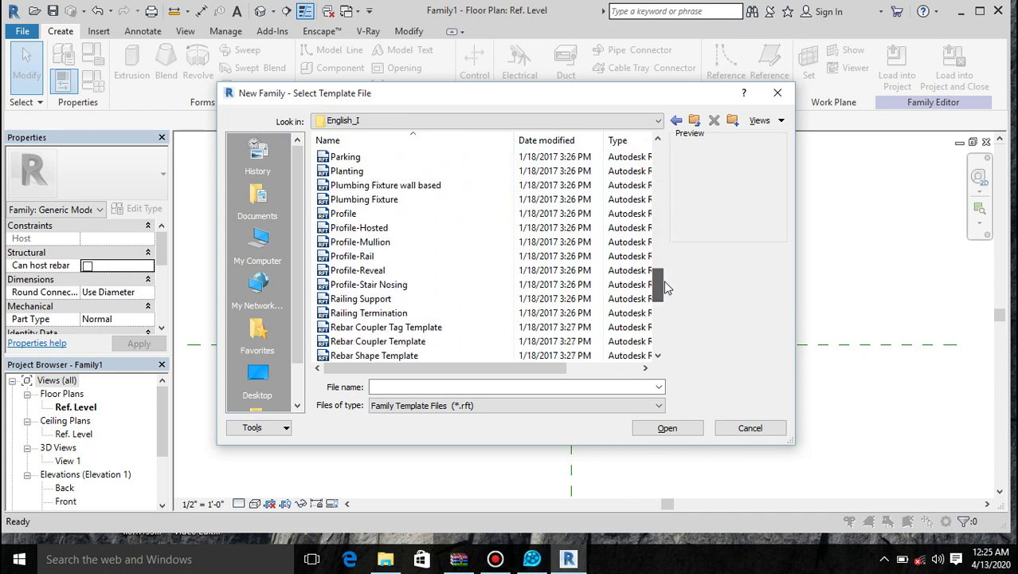
click(342, 213)
click(681, 428)
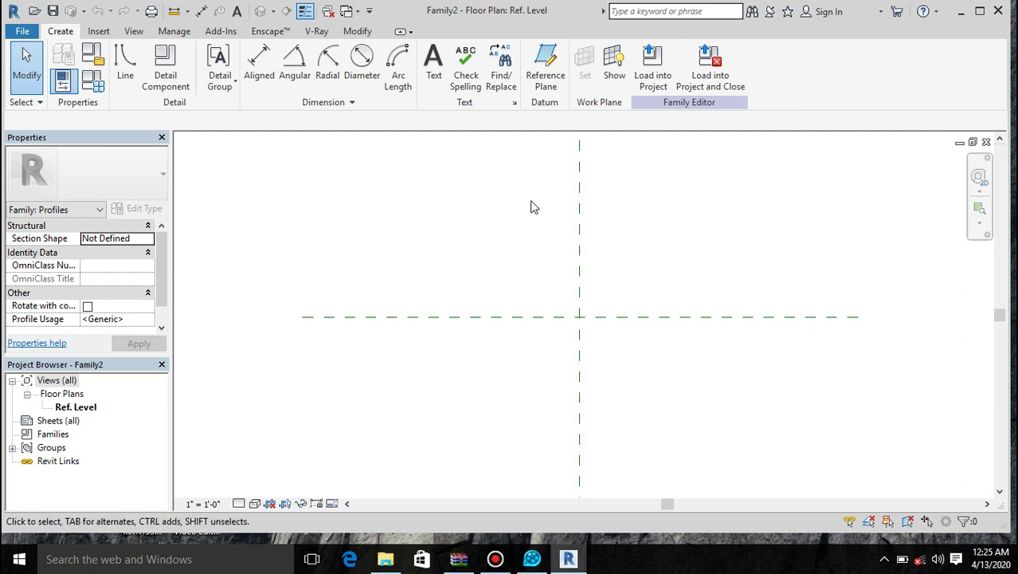
Step: Start a center-ends arc at the reference-plane intersection, then cancel it
click(125, 64)
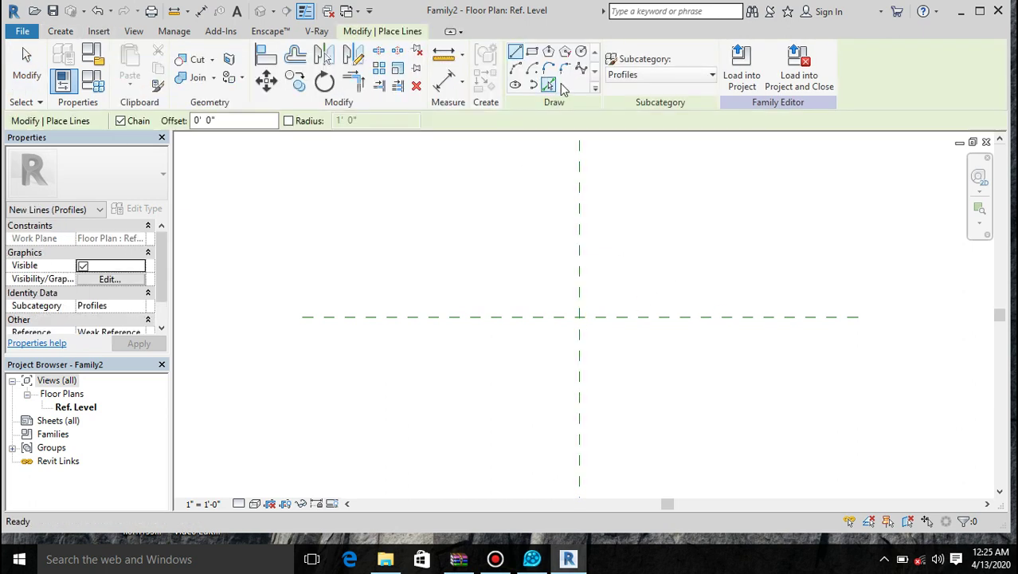
click(532, 68)
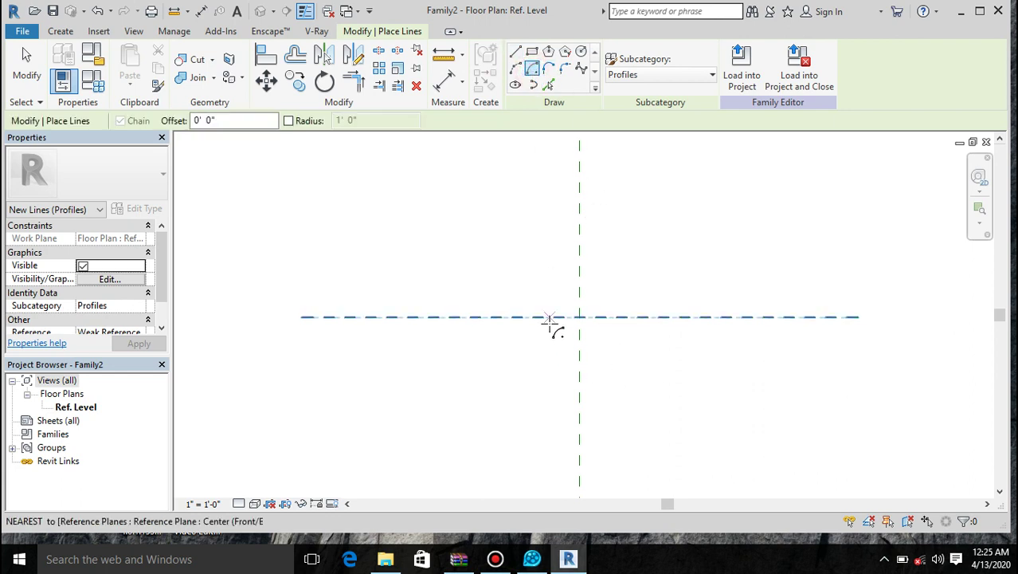
scroll(550, 325, up, 1)
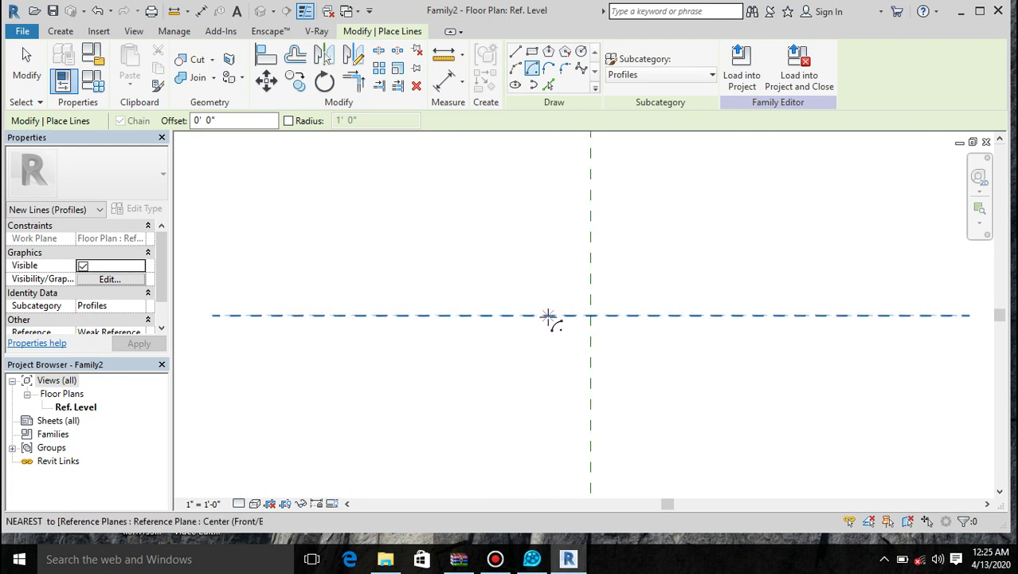
click(590, 316)
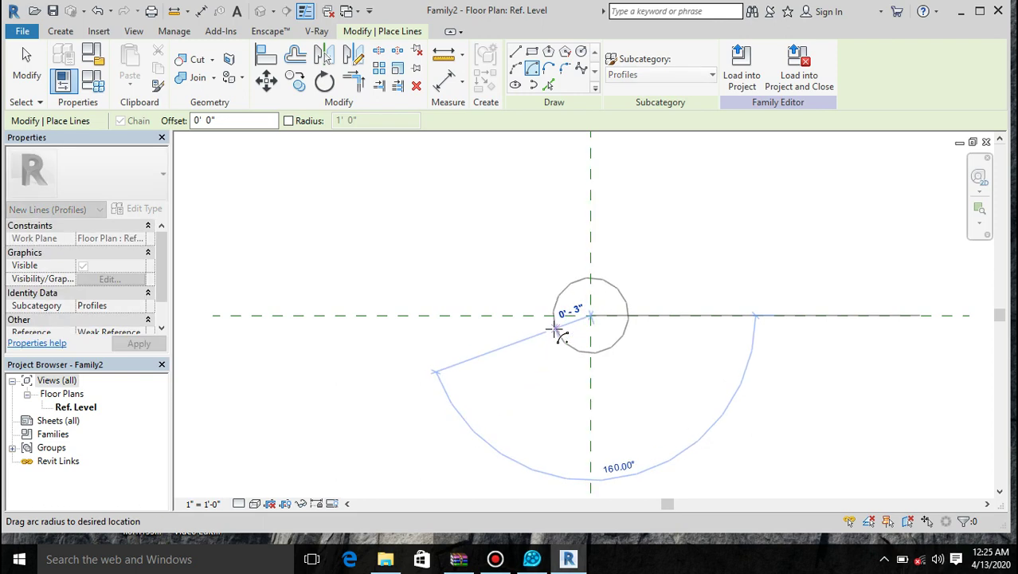
key(Escape)
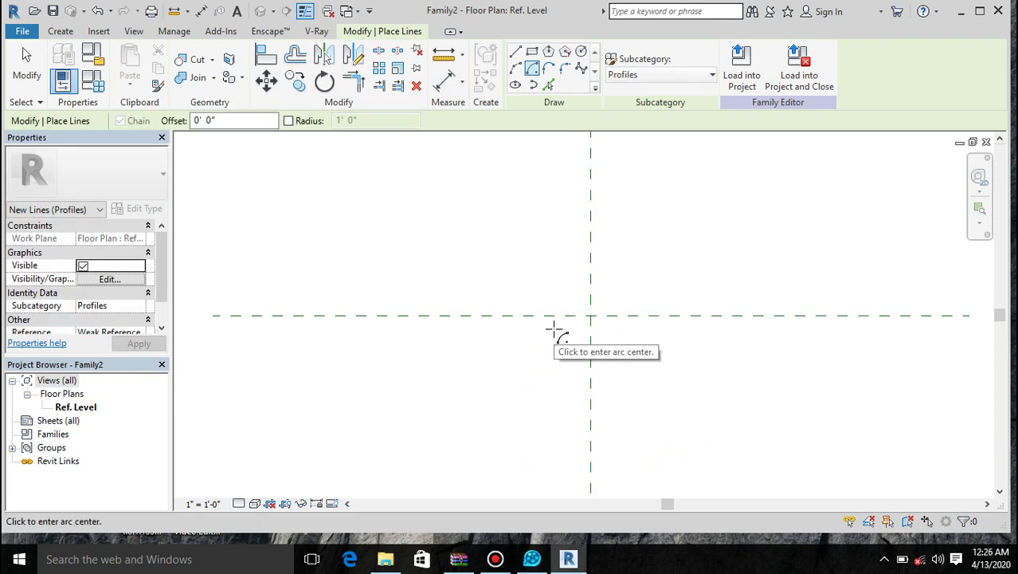
key(Escape)
Step: Set length units to Millimeters with 0 decimal places via UN
key(u)
key(n)
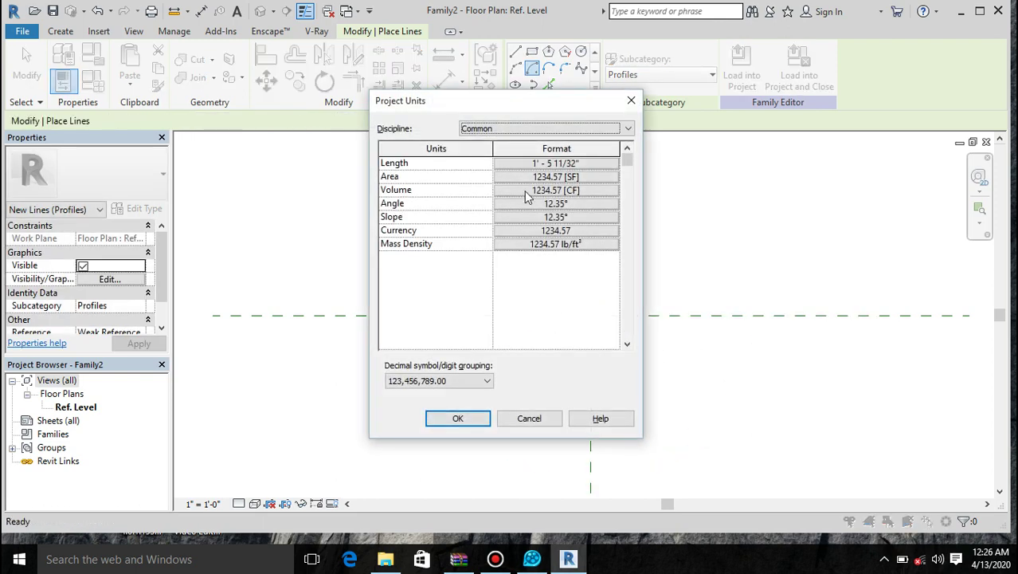
click(518, 164)
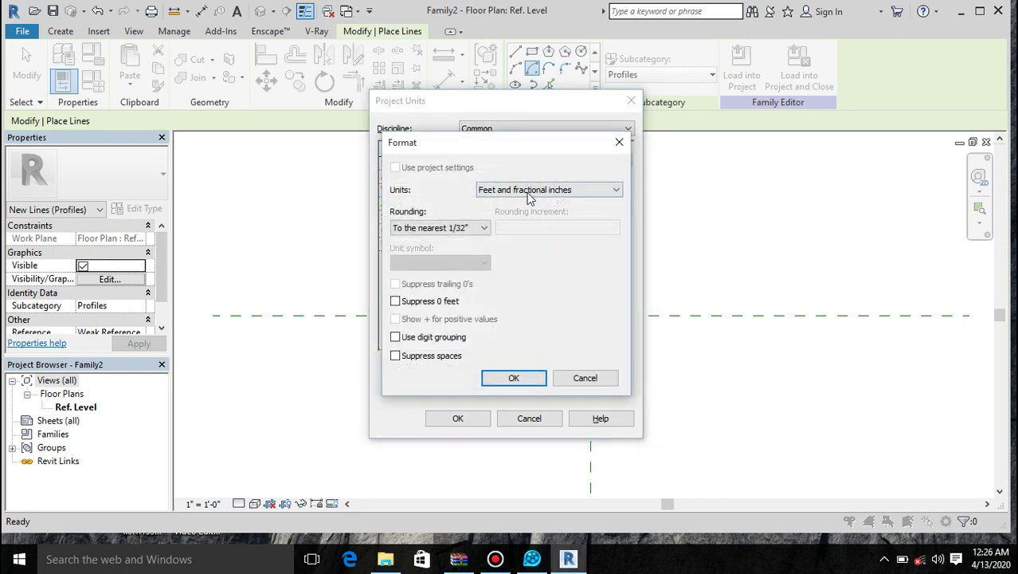
click(527, 190)
click(528, 271)
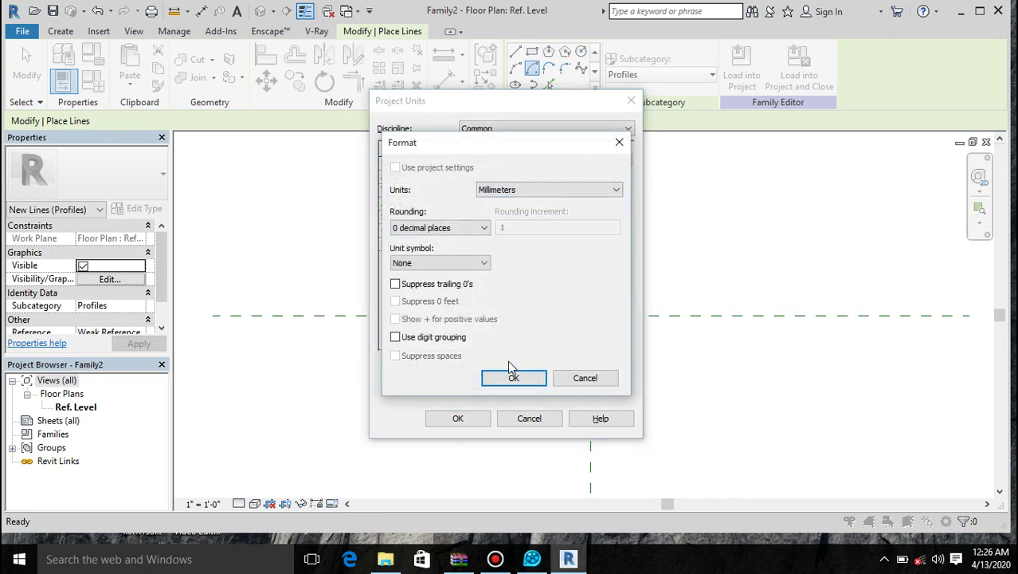
click(511, 376)
click(461, 422)
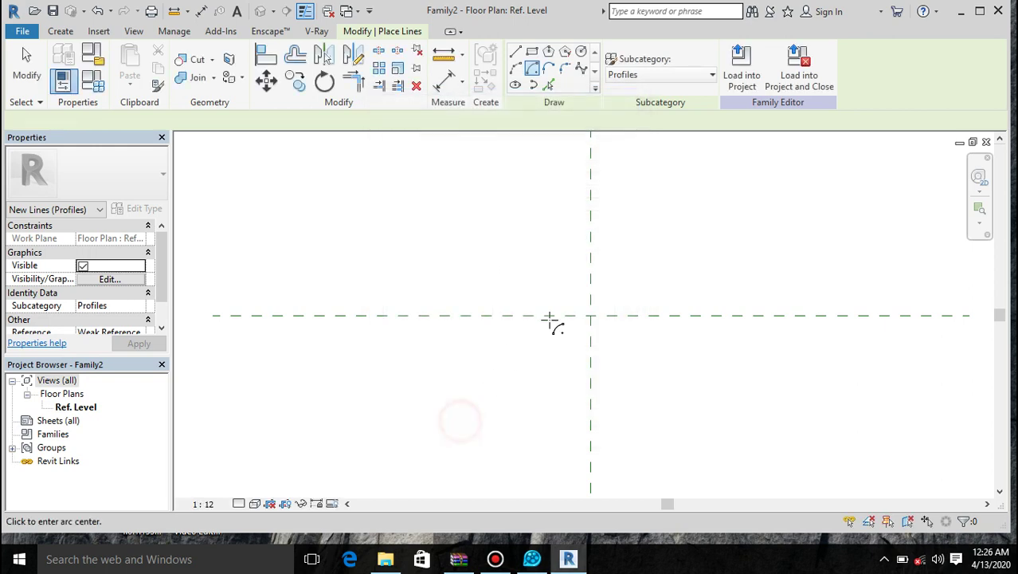
Step: Draw a center-ends arc of radius 130 centred on the plane intersection
click(590, 317)
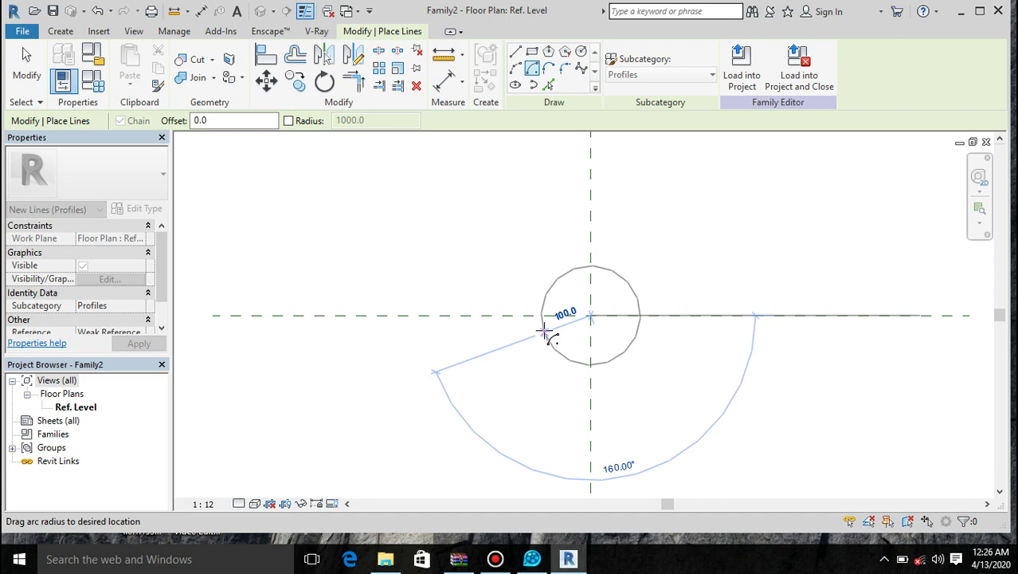
text(130)
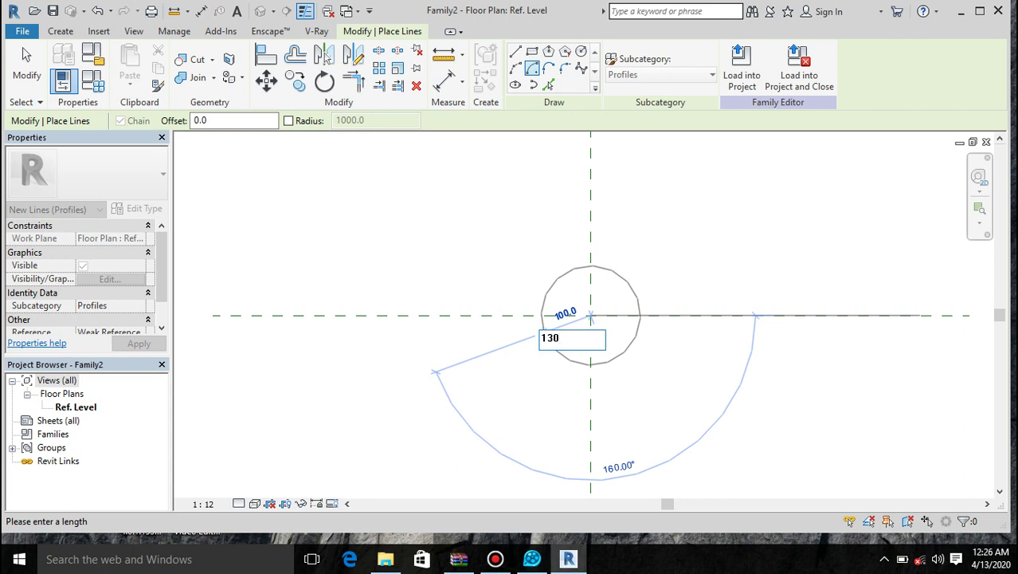
key(Return)
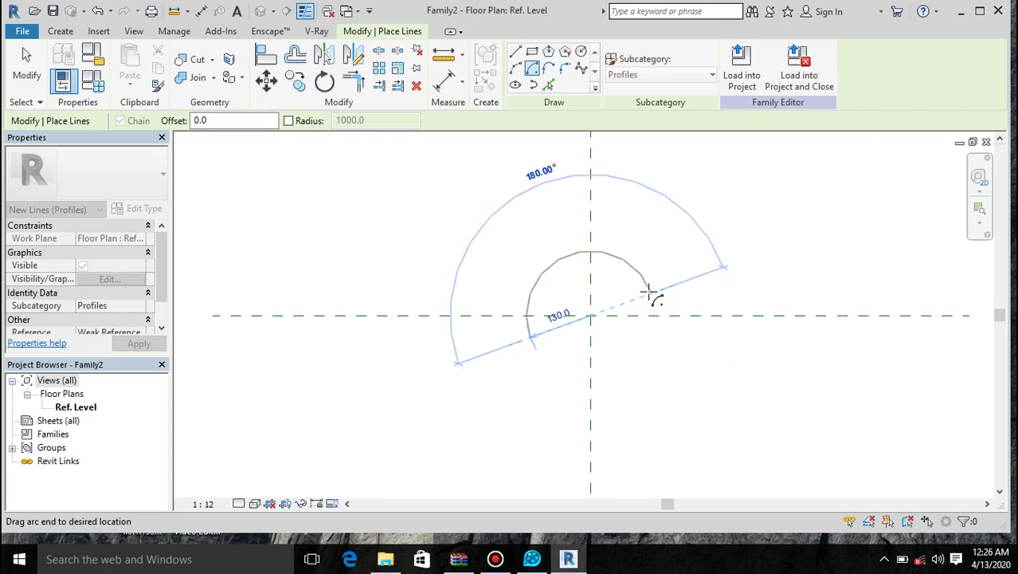
click(649, 292)
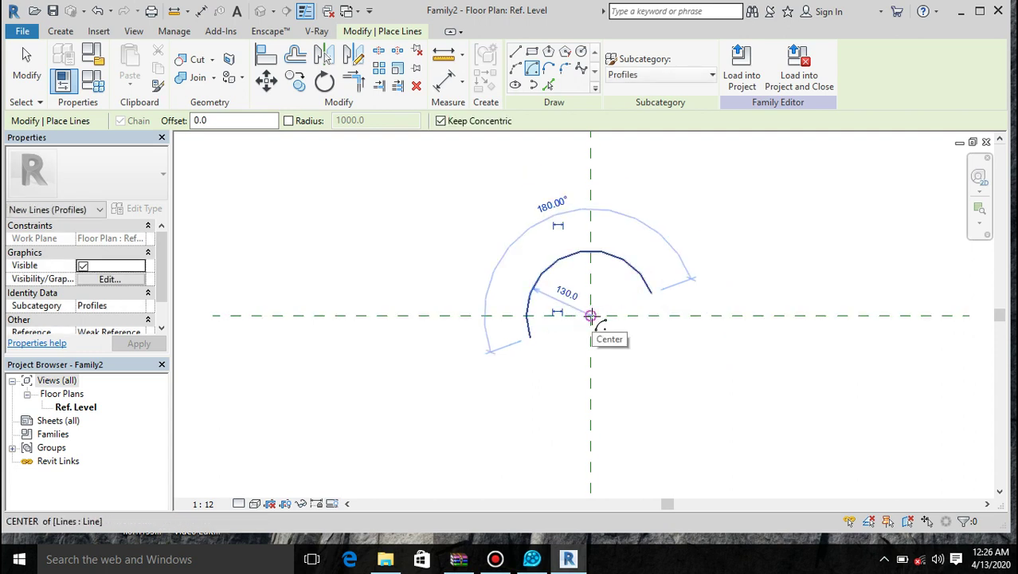
Step: Extend the arc from its endpoint down to a point below the horizontal plane
click(590, 317)
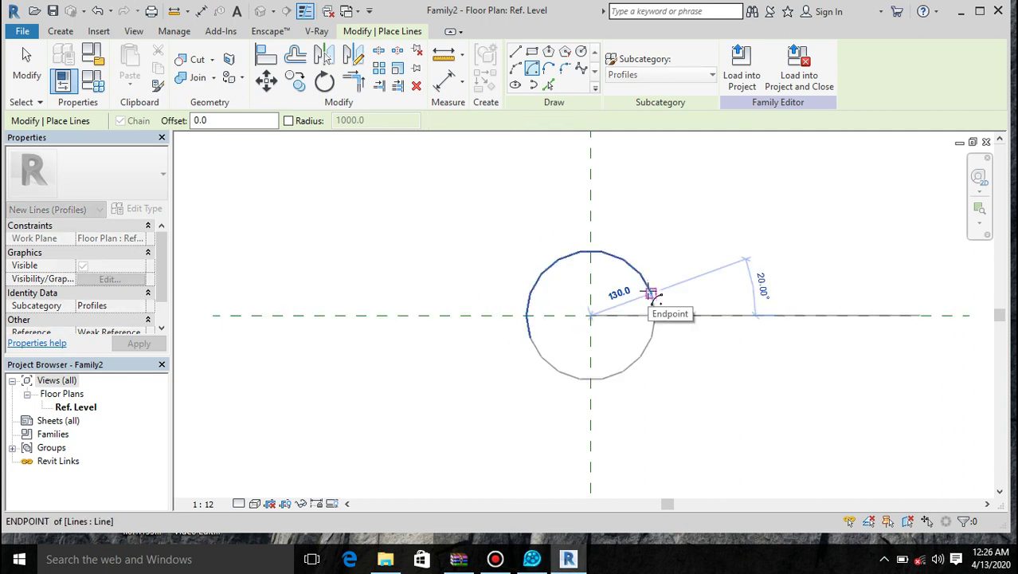
click(649, 292)
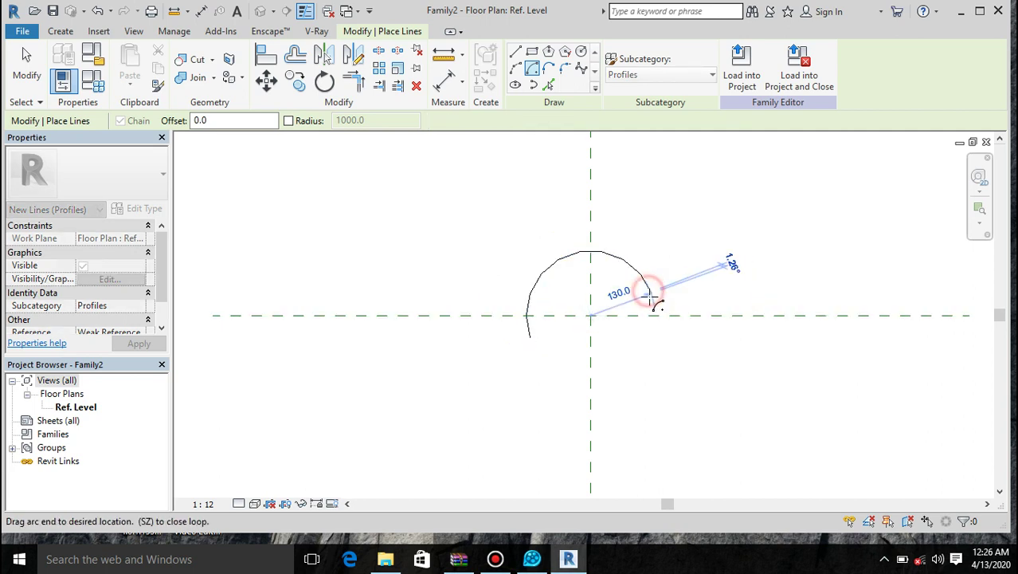
click(651, 338)
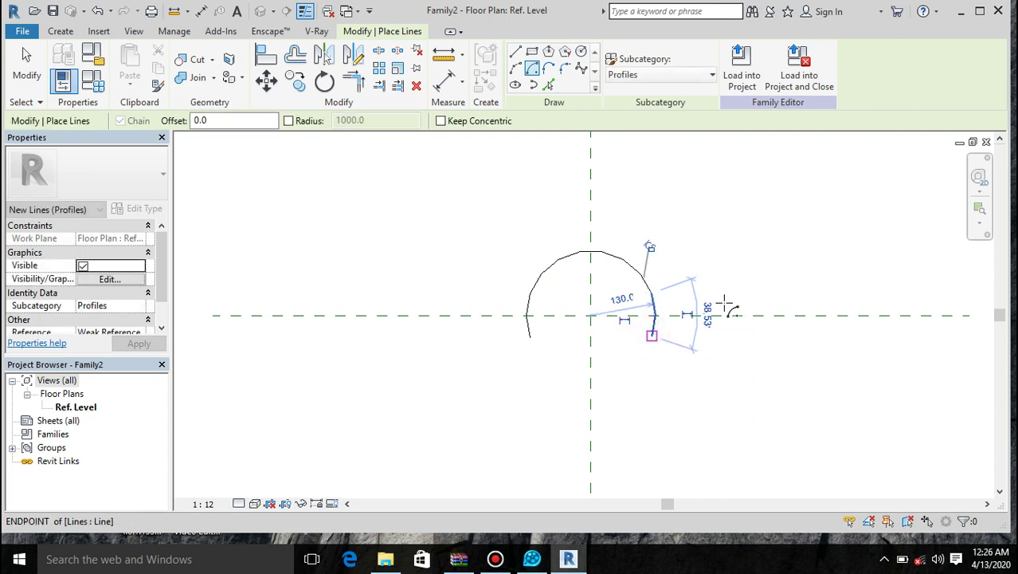
scroll(663, 292, up, 4)
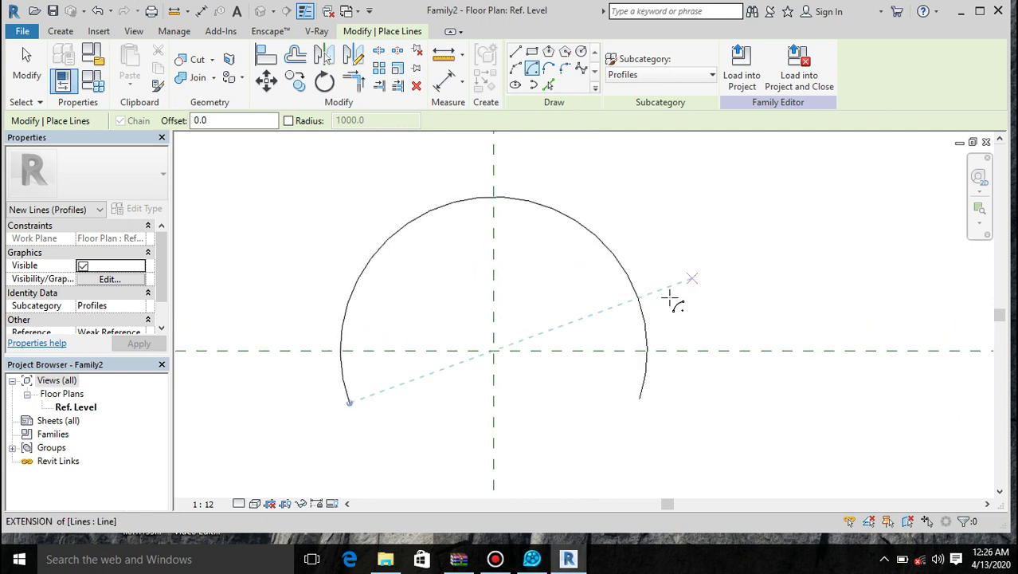
key(Escape)
key(Escape)
Step: Offset the main arc and the small right arc 10.0 inward
click(295, 54)
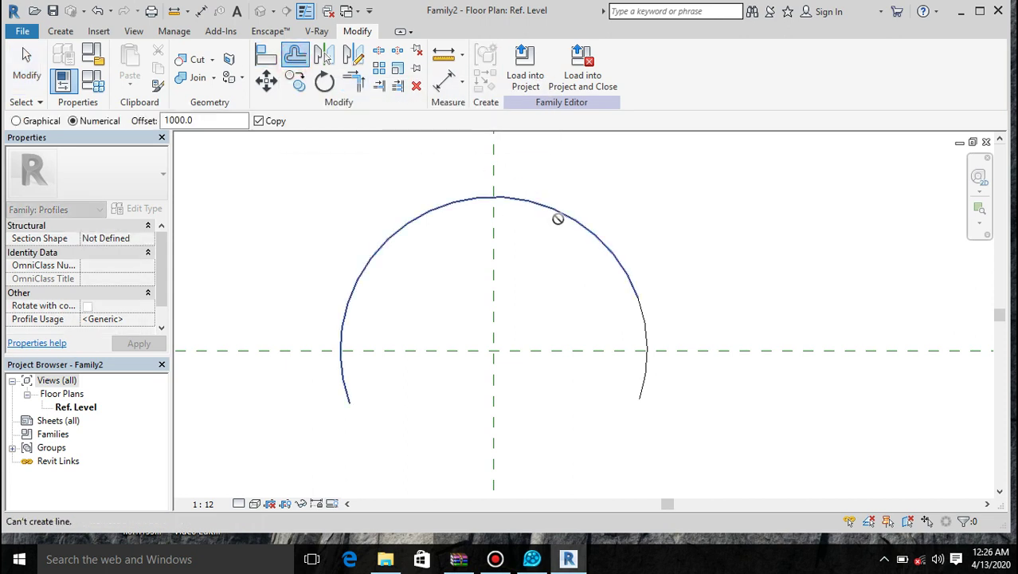
click(204, 121)
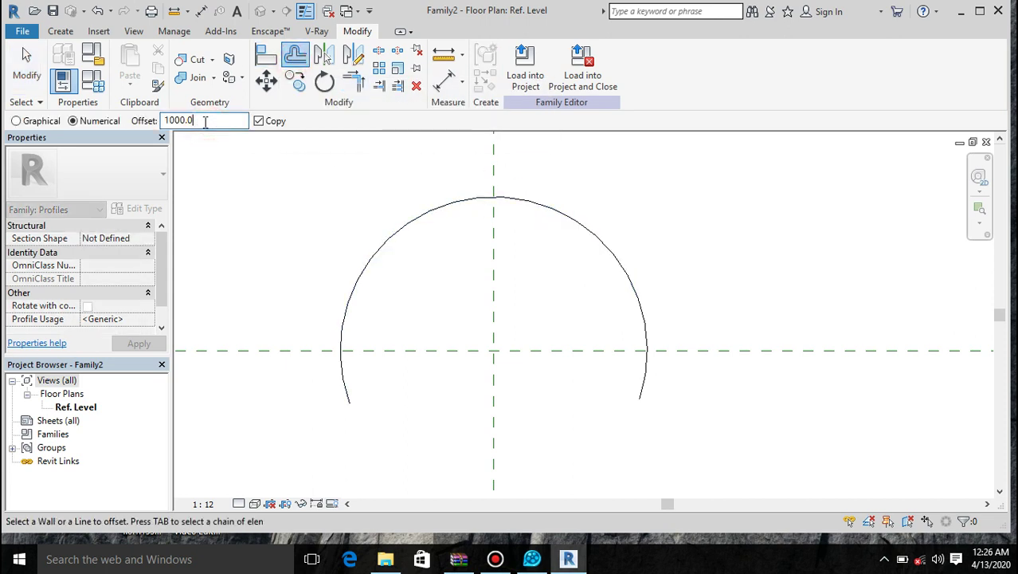
key(BackSpace)
text(10.0)
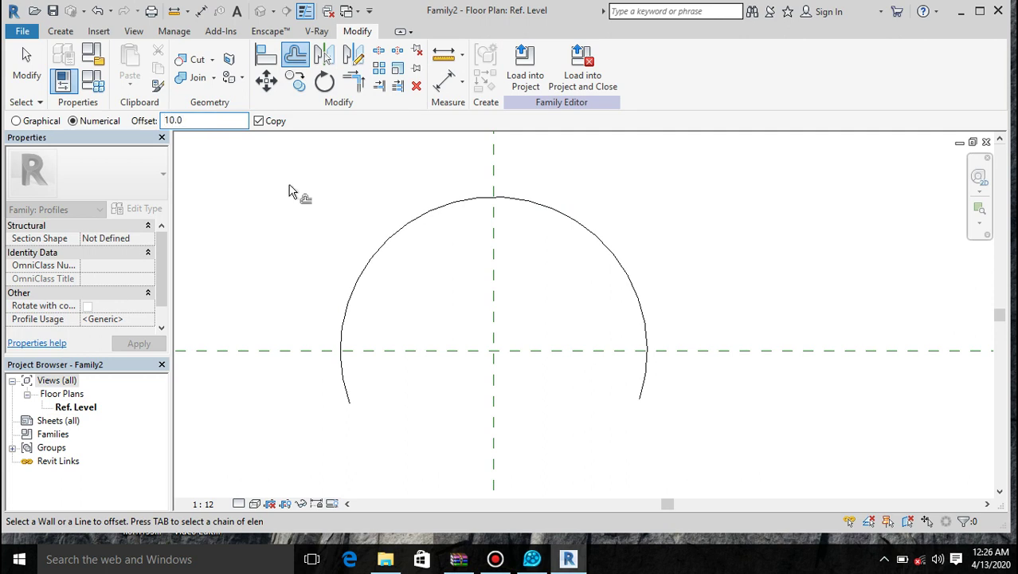
click(402, 239)
click(645, 351)
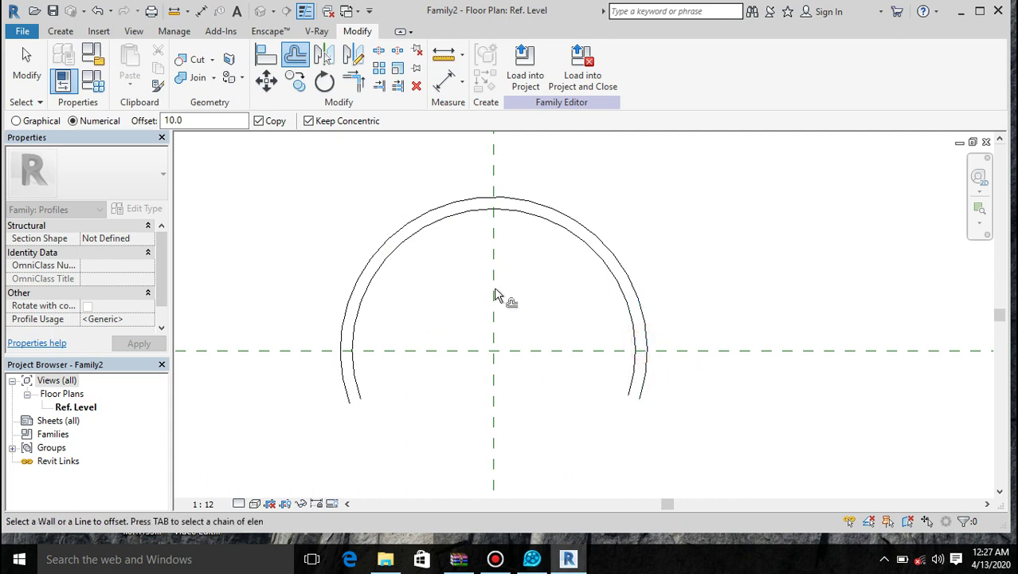
click(60, 31)
click(125, 63)
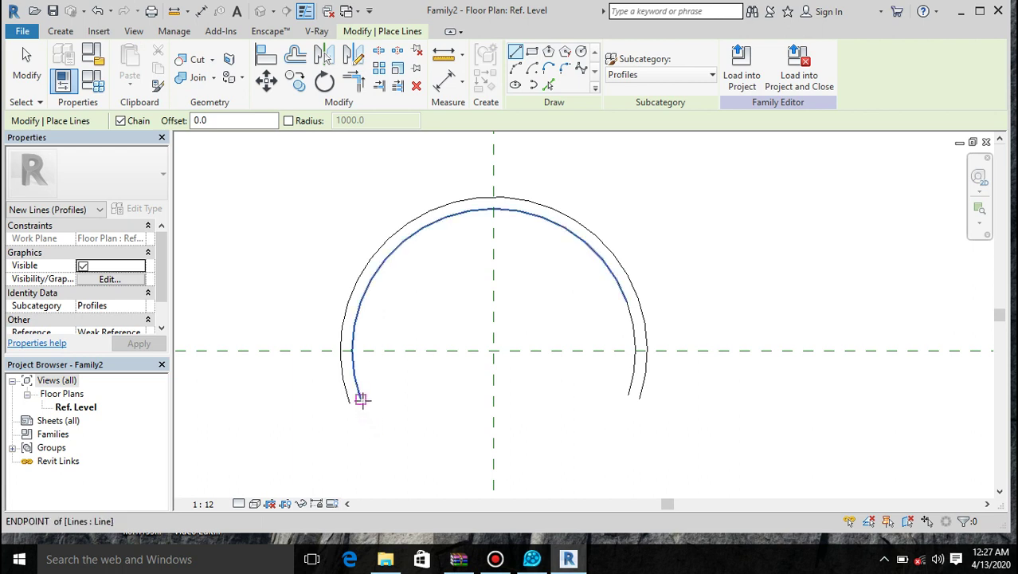
Step: Cap both ends of the double arch with short lines between inner and outer arcs
click(361, 399)
click(348, 398)
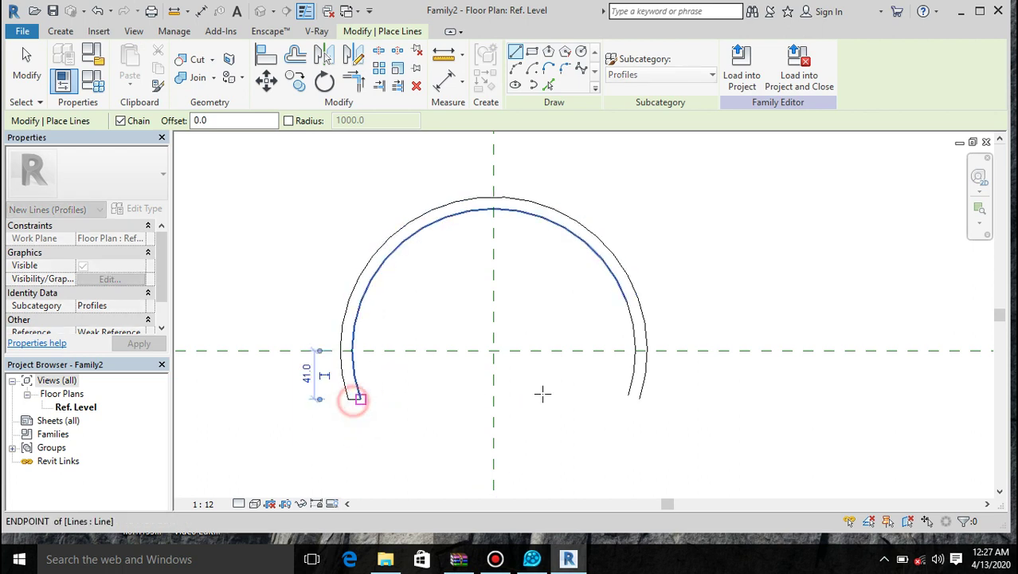
click(626, 396)
click(639, 394)
key(Escape)
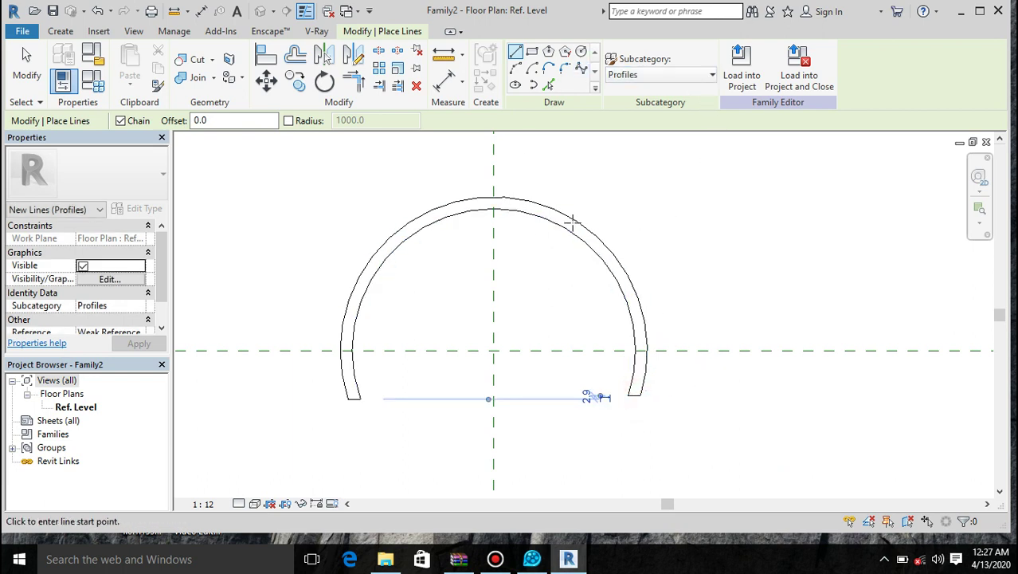
scroll(563, 240, down, 1)
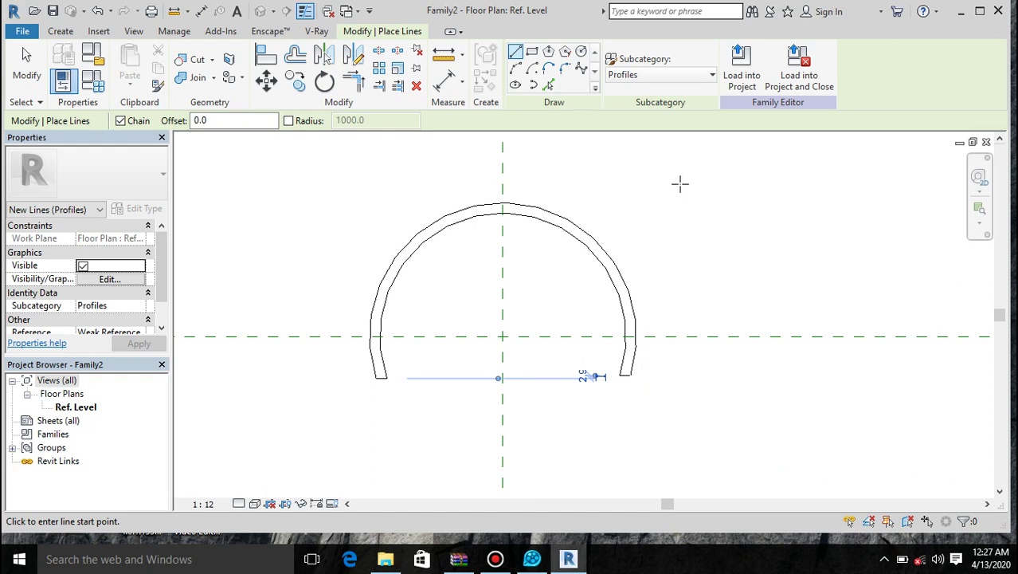
key(Escape)
key(Escape)
drag(681, 189, 379, 366)
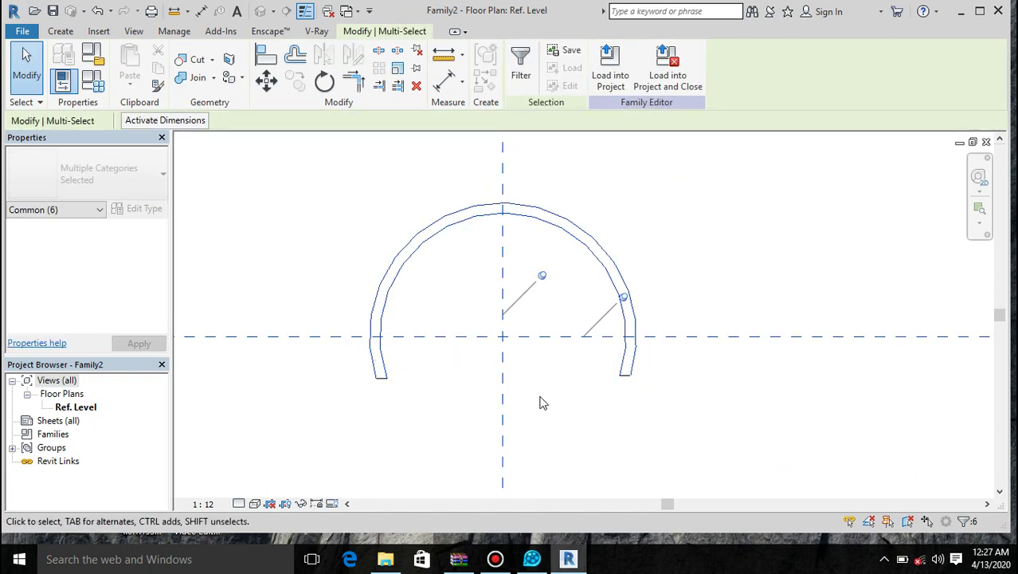
Step: Move the profile up from its lower-left endpoint onto the horizontal reference plane
drag(548, 385, 485, 331)
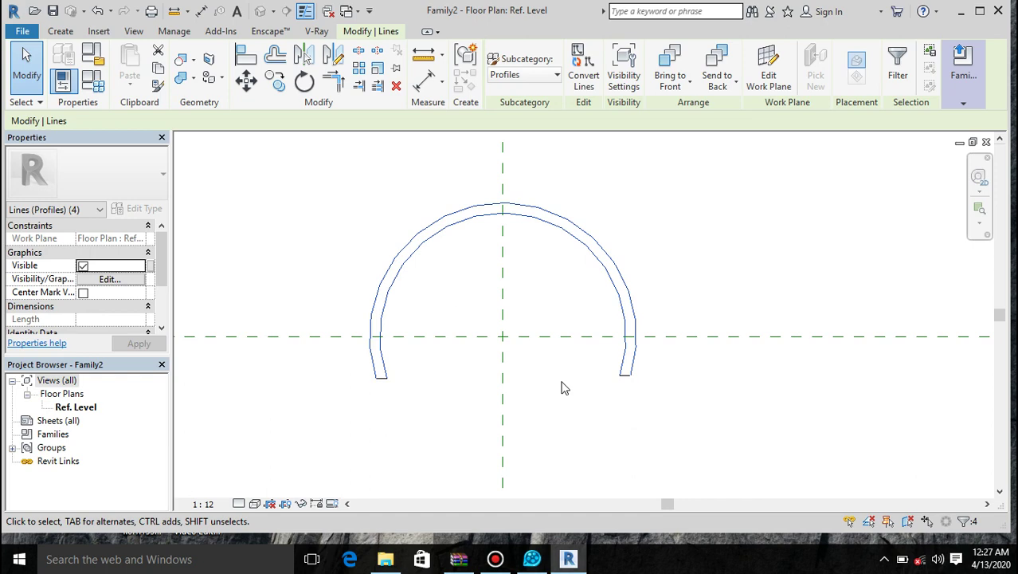
click(246, 79)
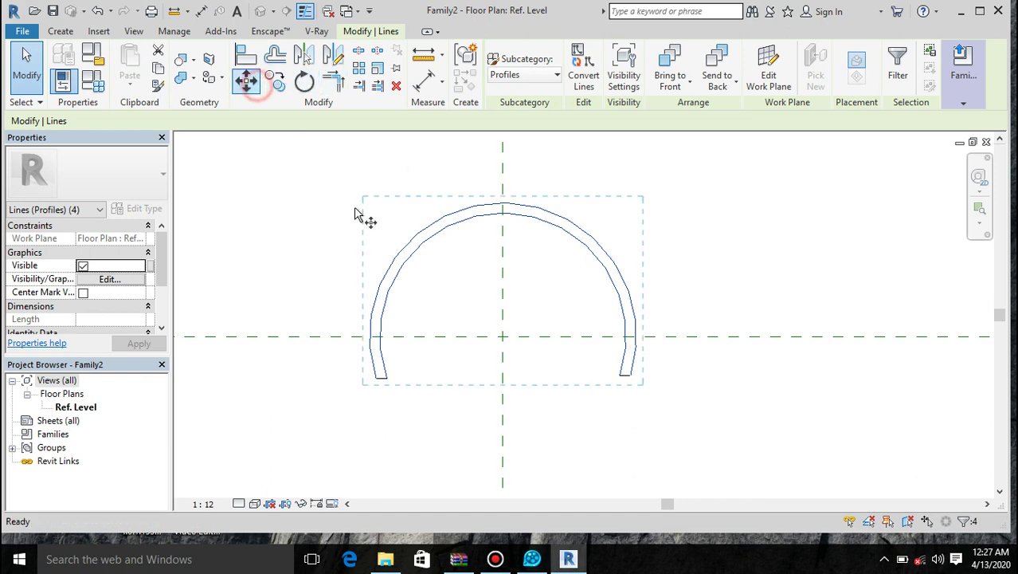
scroll(410, 363, up, 2)
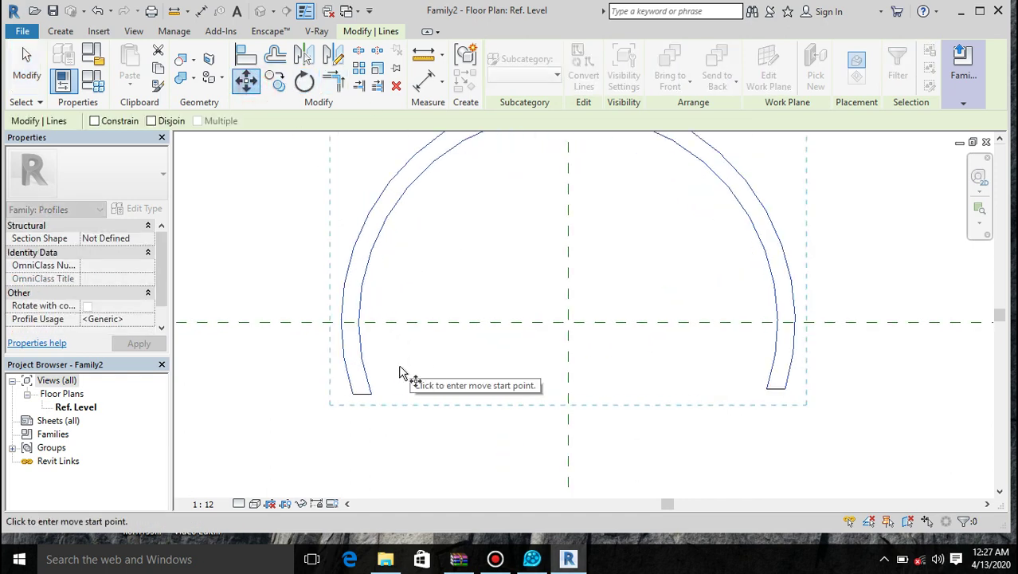
click(370, 393)
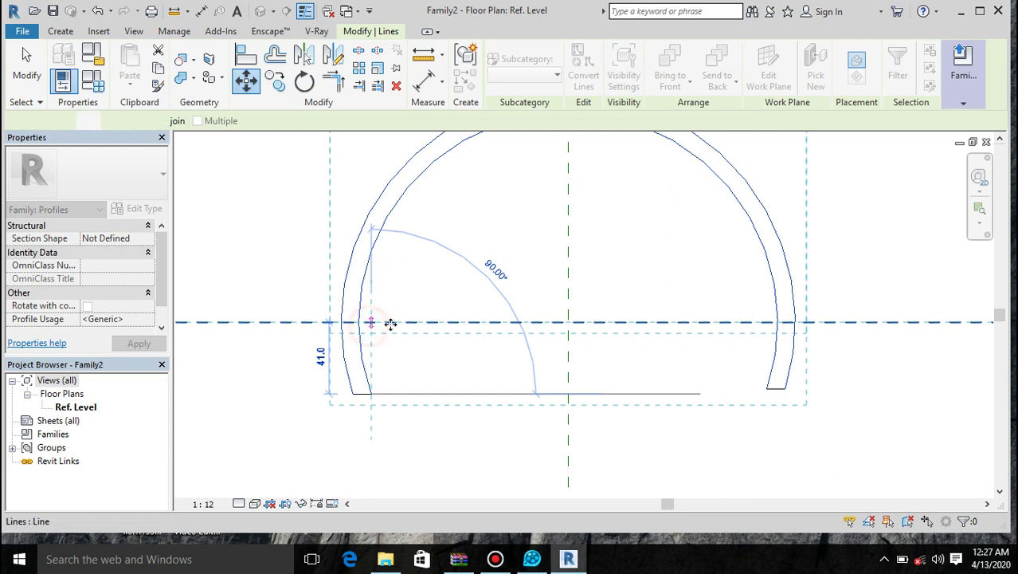
click(372, 323)
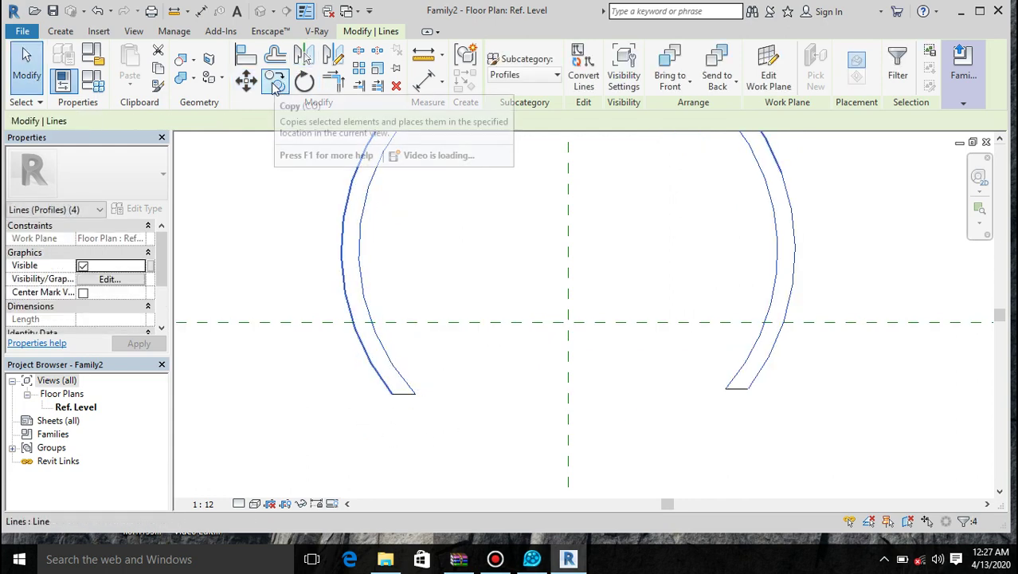
Step: Attempt a second move to the plane intersection, cancelling it after the join error
click(247, 84)
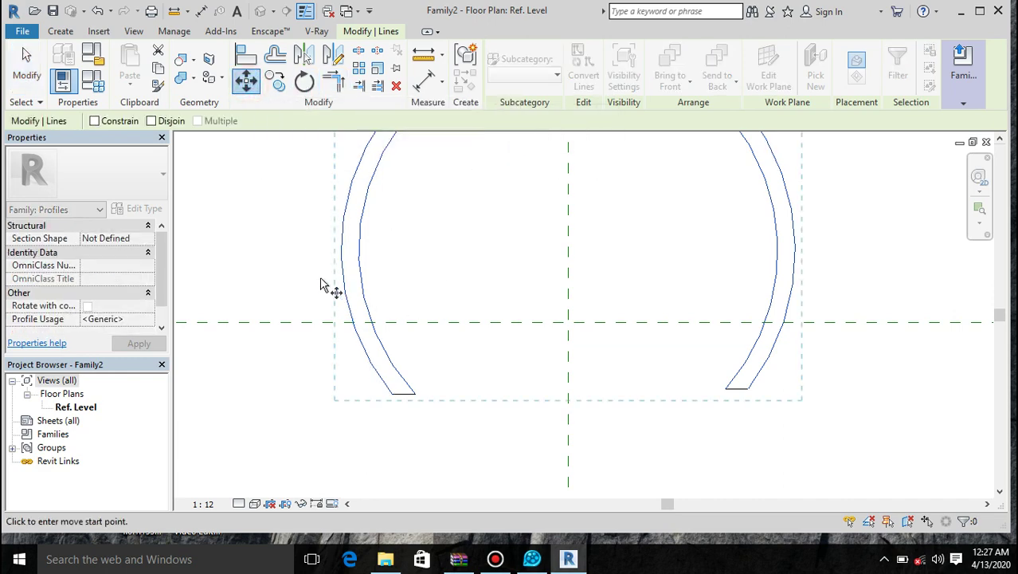
click(412, 392)
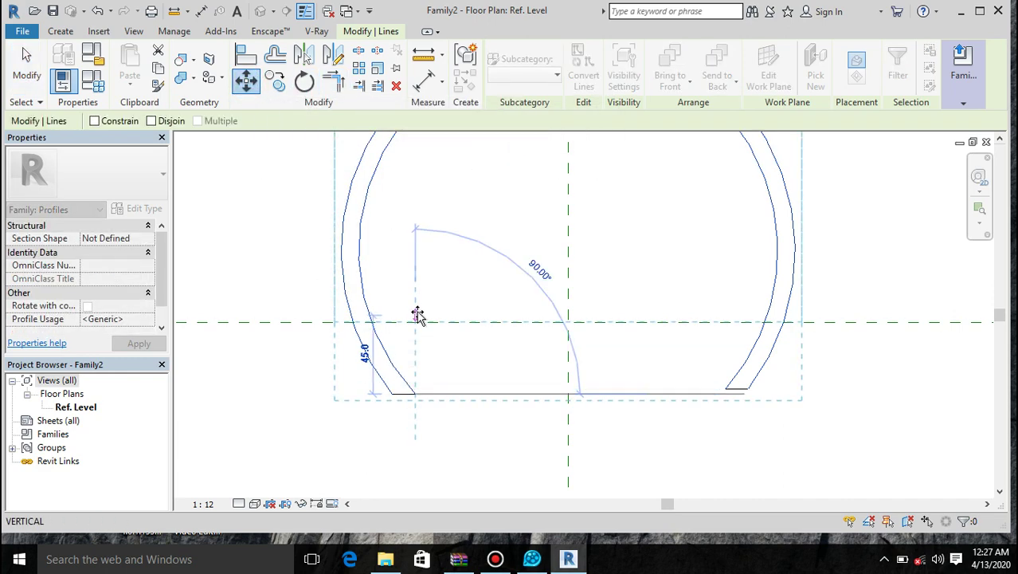
click(417, 320)
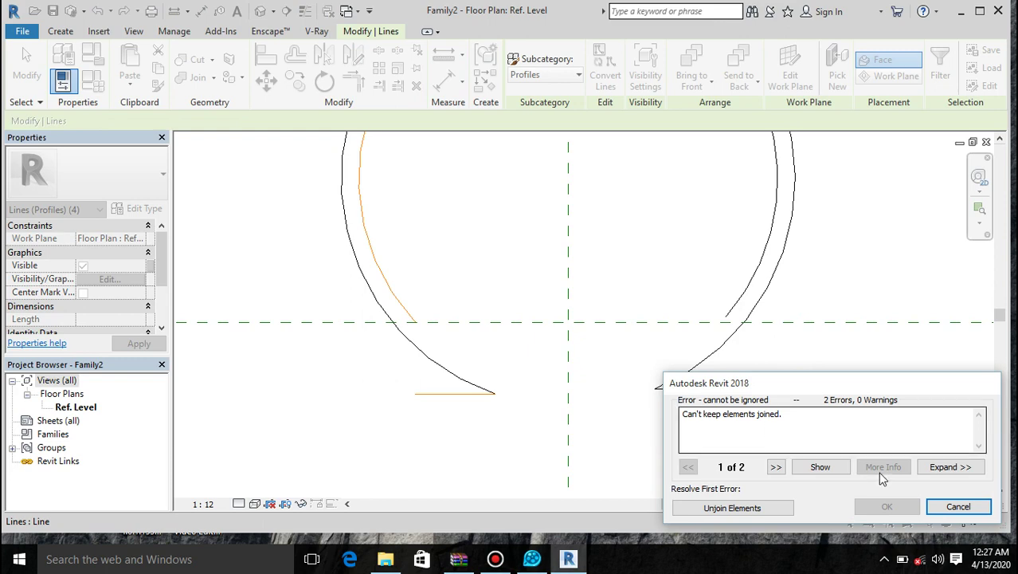
click(956, 505)
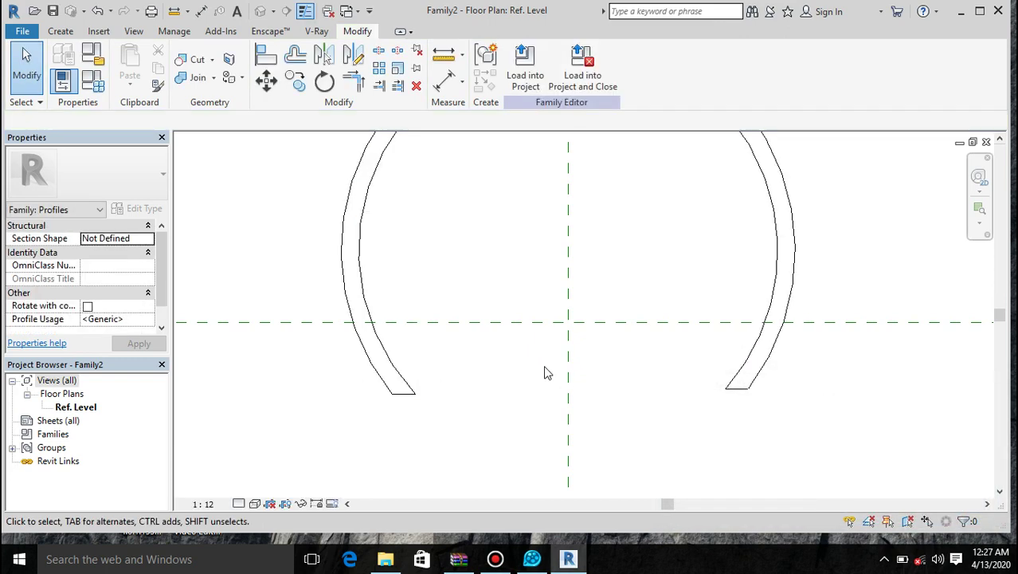
scroll(427, 309, down, 4)
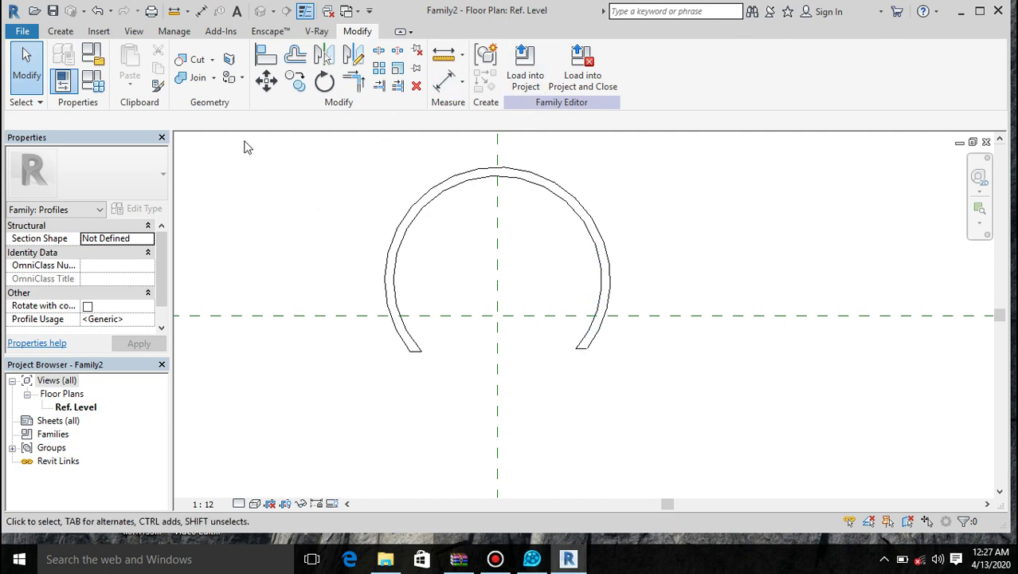
Step: Save the profile family as 'profile a'
click(23, 33)
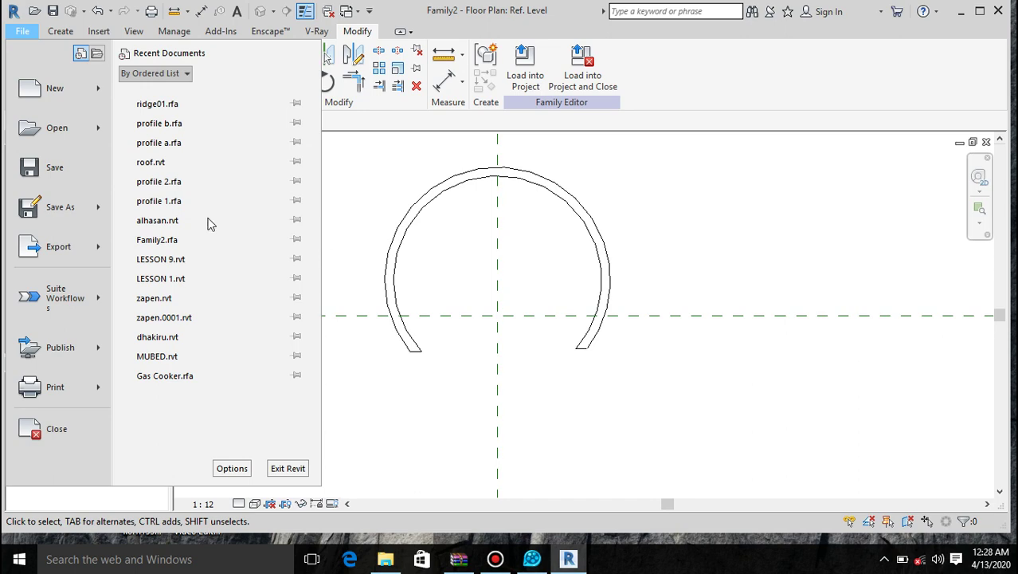
click(68, 177)
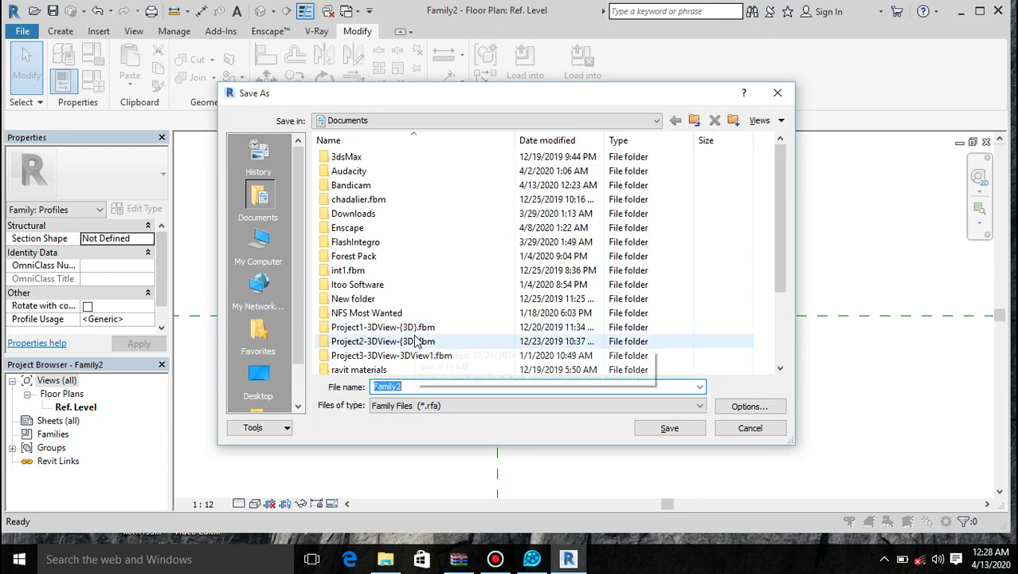
text(pro)
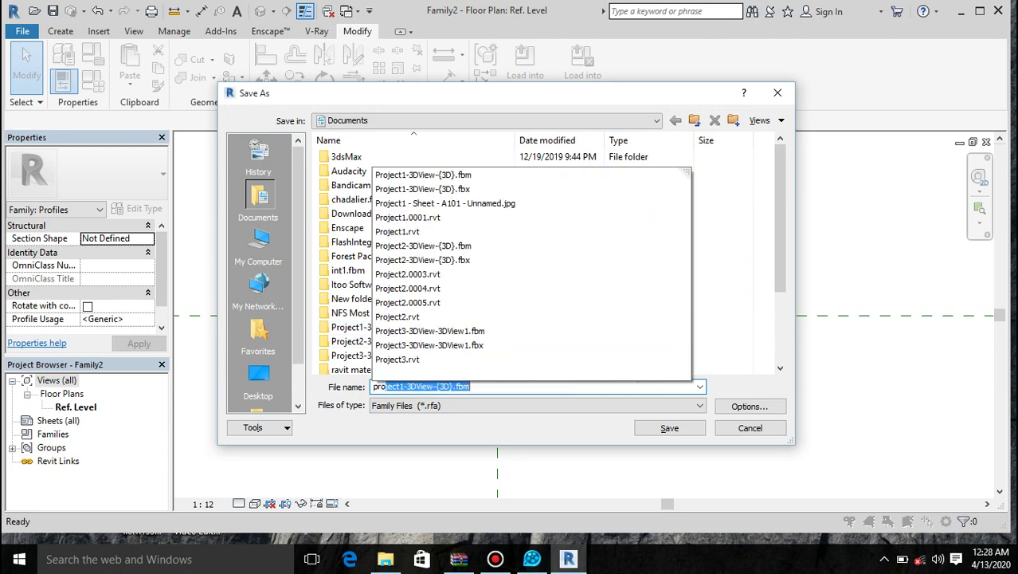
text(fil)
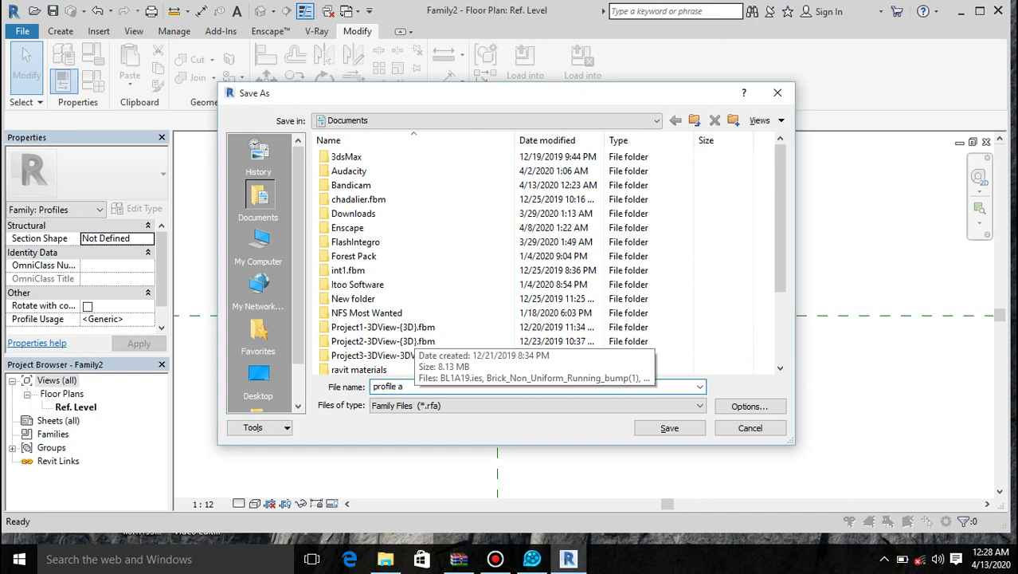
text(e a)
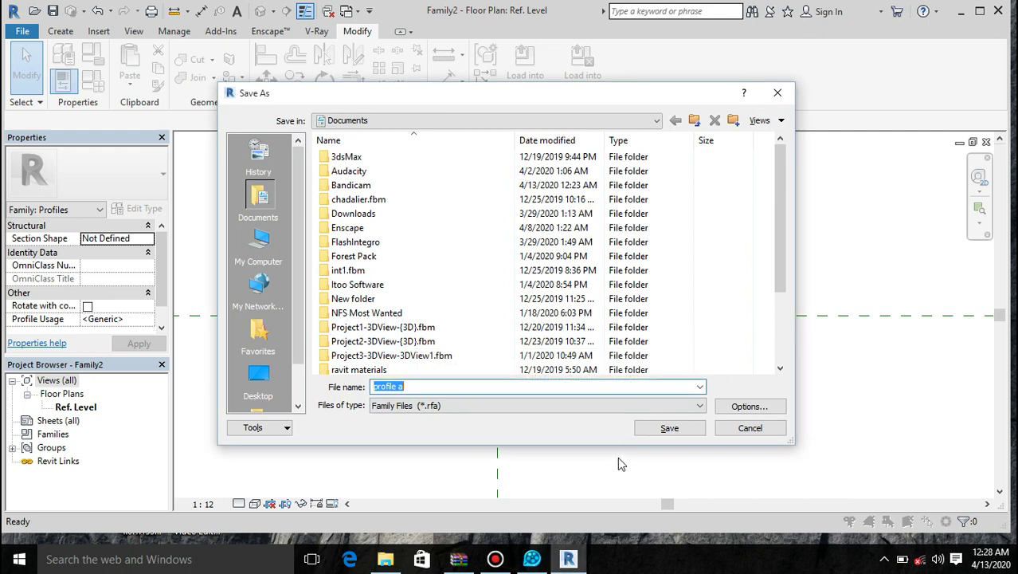
click(668, 429)
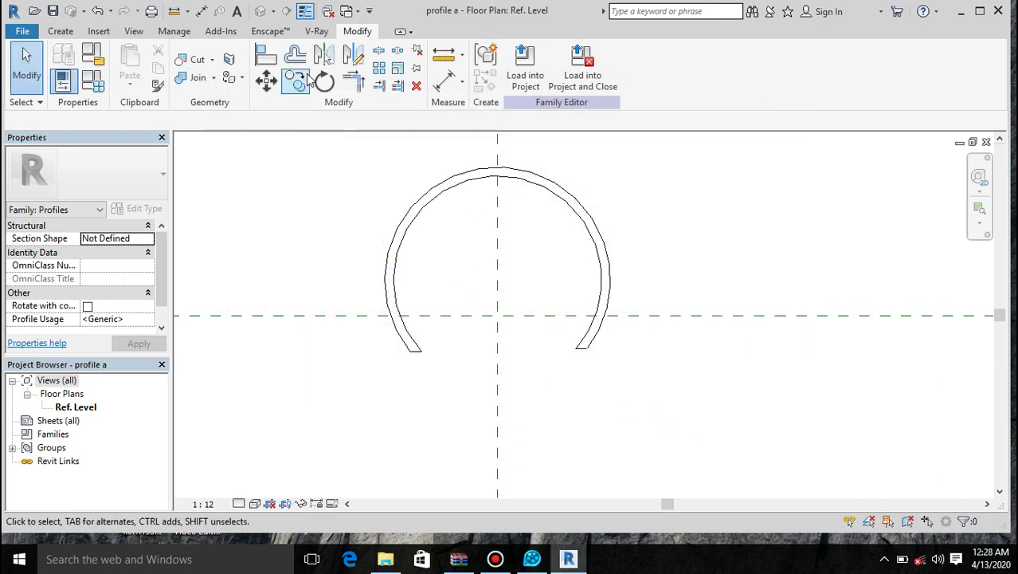
Step: Switch the Offset tool to Graphical mode
click(296, 56)
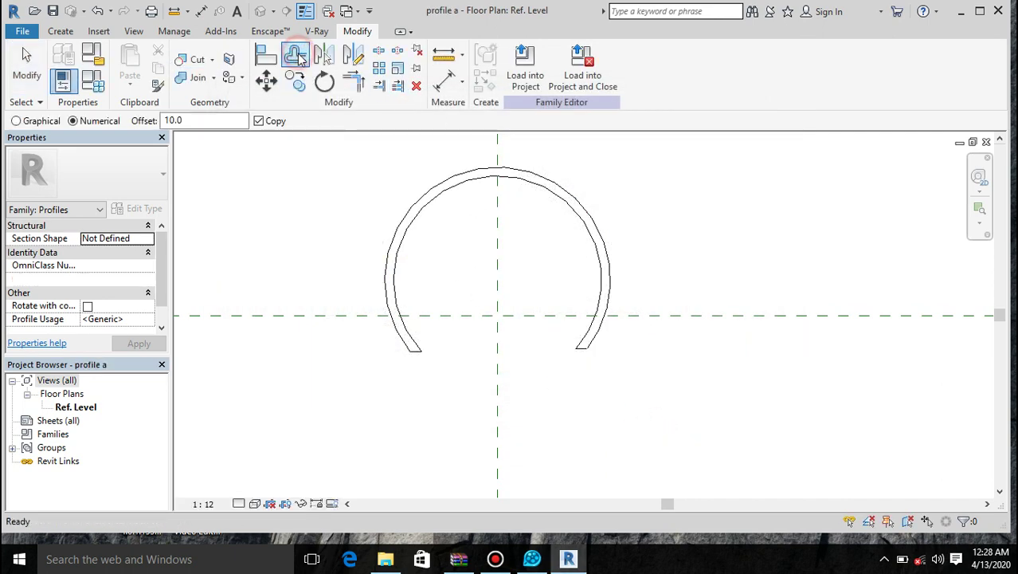
click(17, 121)
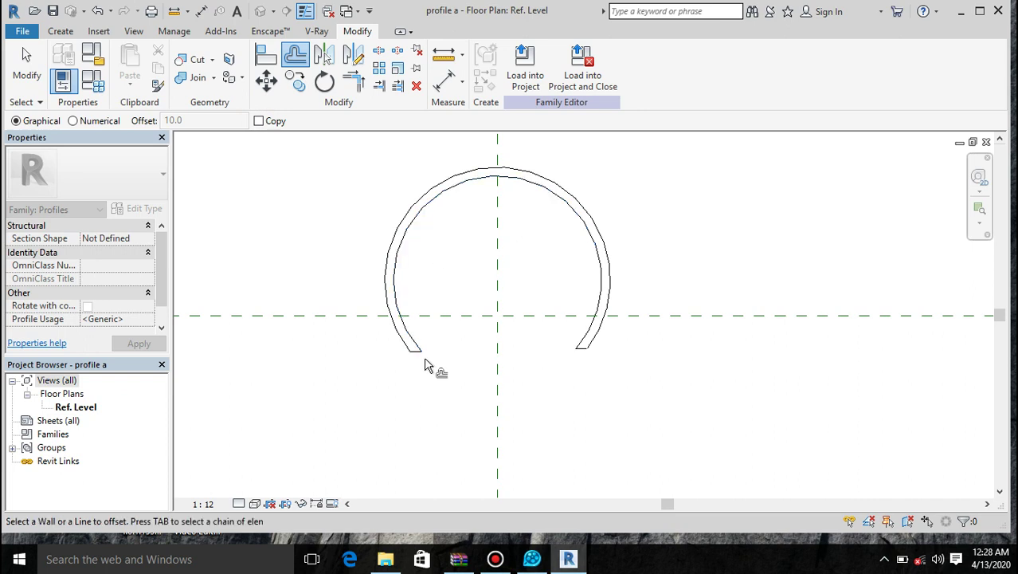
scroll(425, 357, up, 4)
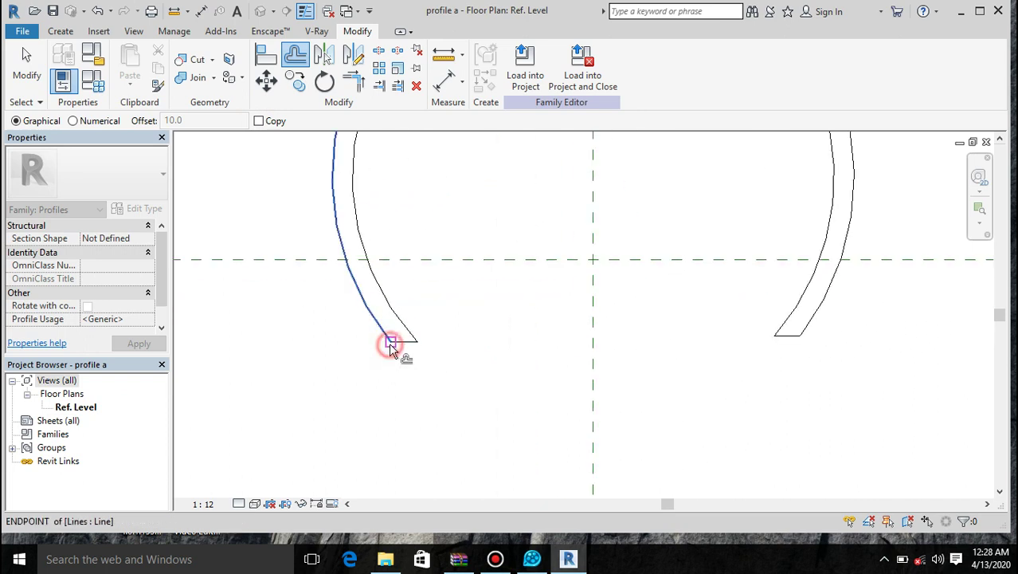
key(Escape)
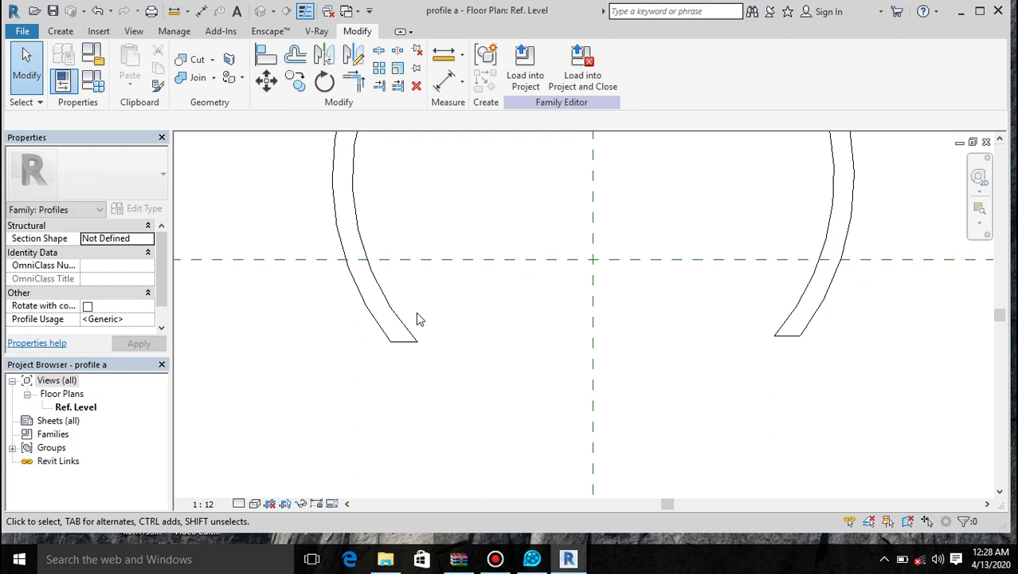
Step: Graphically offset the arc edge twice, by 10.0 and then 10.4
click(287, 55)
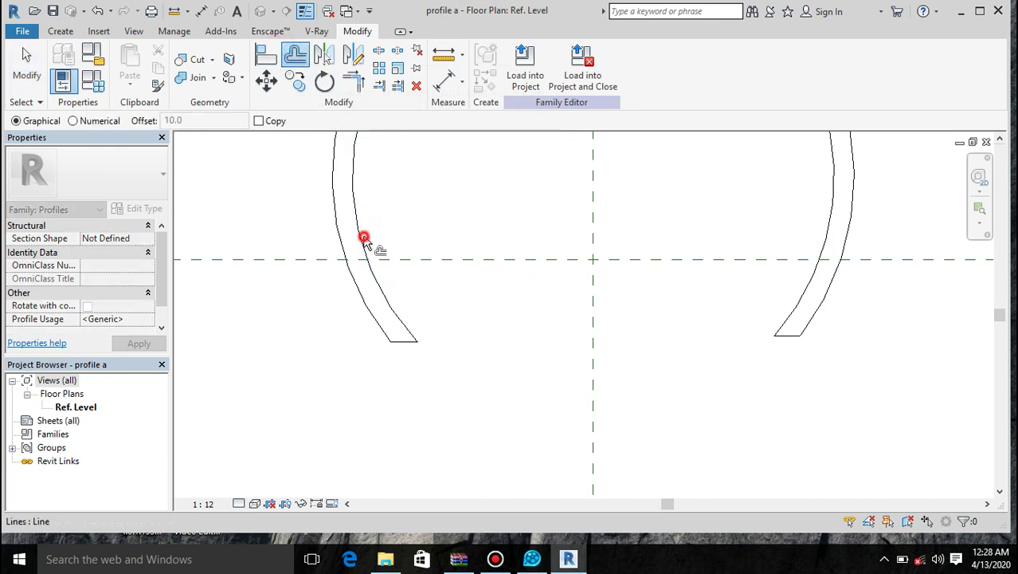
click(387, 343)
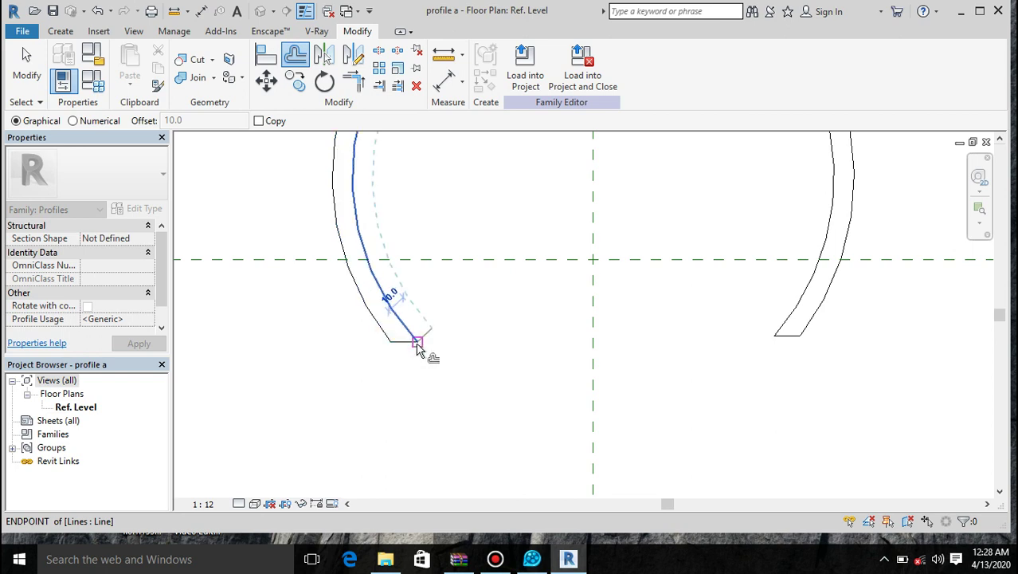
click(415, 345)
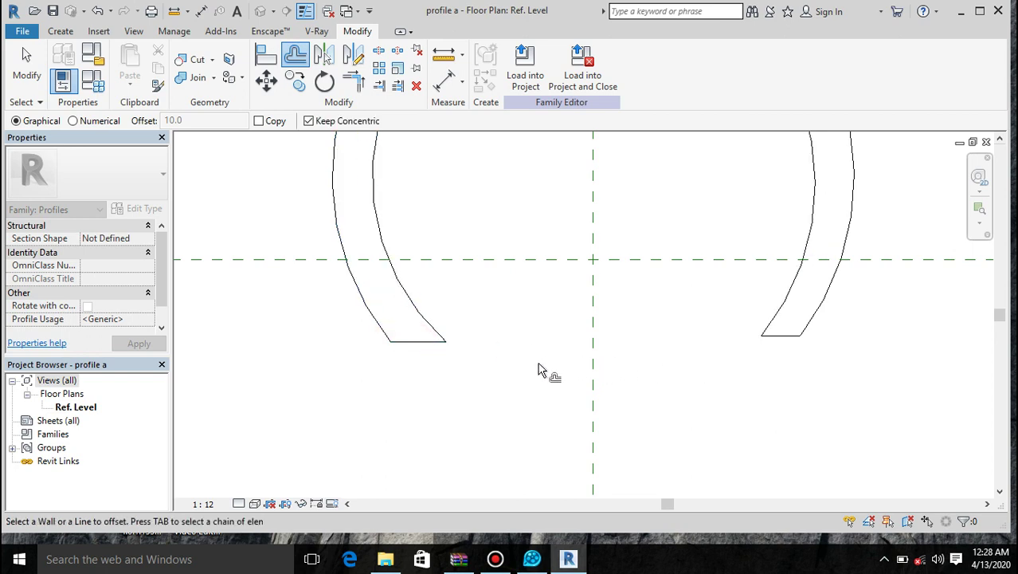
click(391, 342)
click(420, 343)
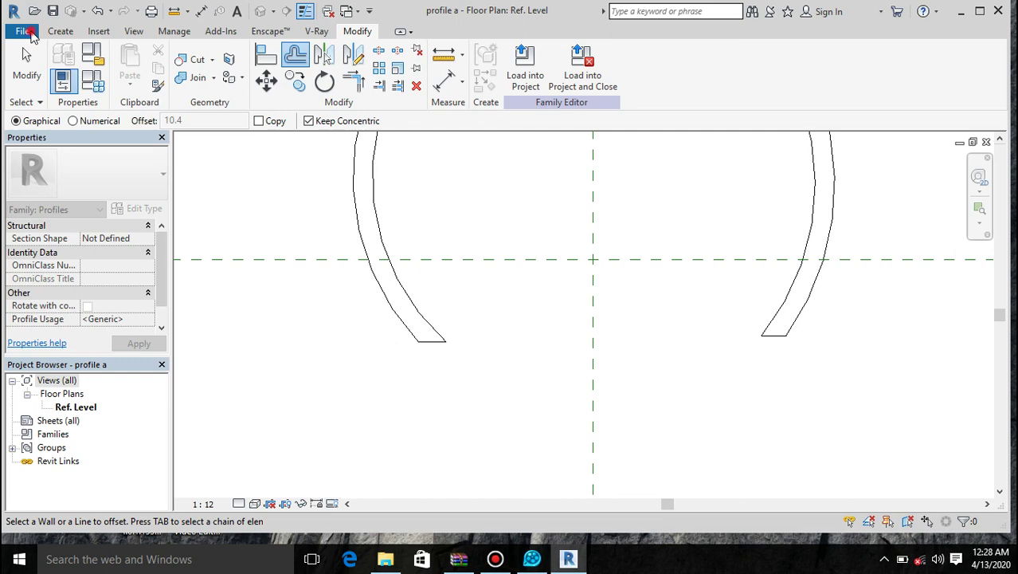
Step: Save a copy of the reworked profile as a new family file named 'profile b'
click(29, 33)
click(77, 206)
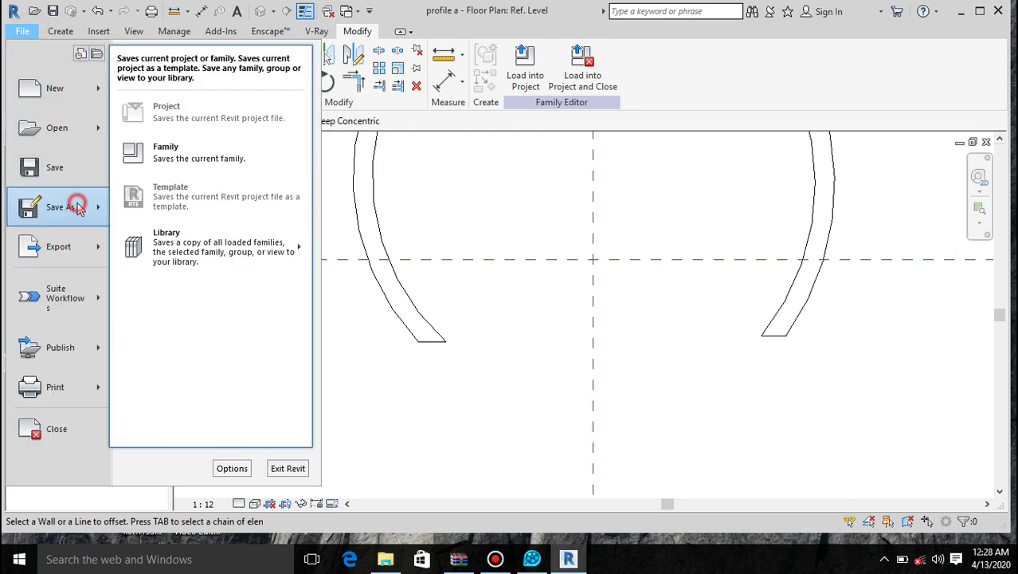
click(226, 156)
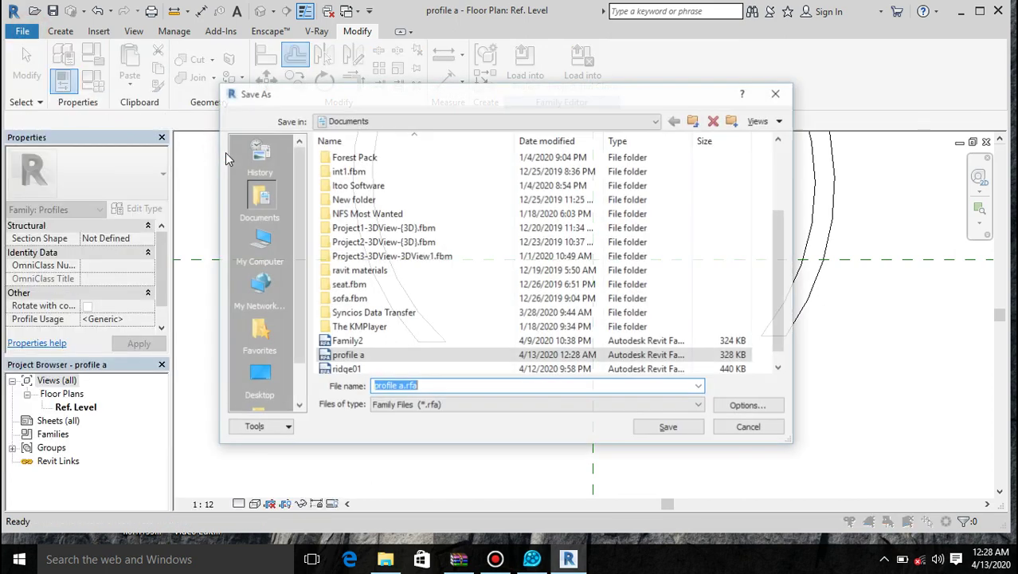
text(pr)
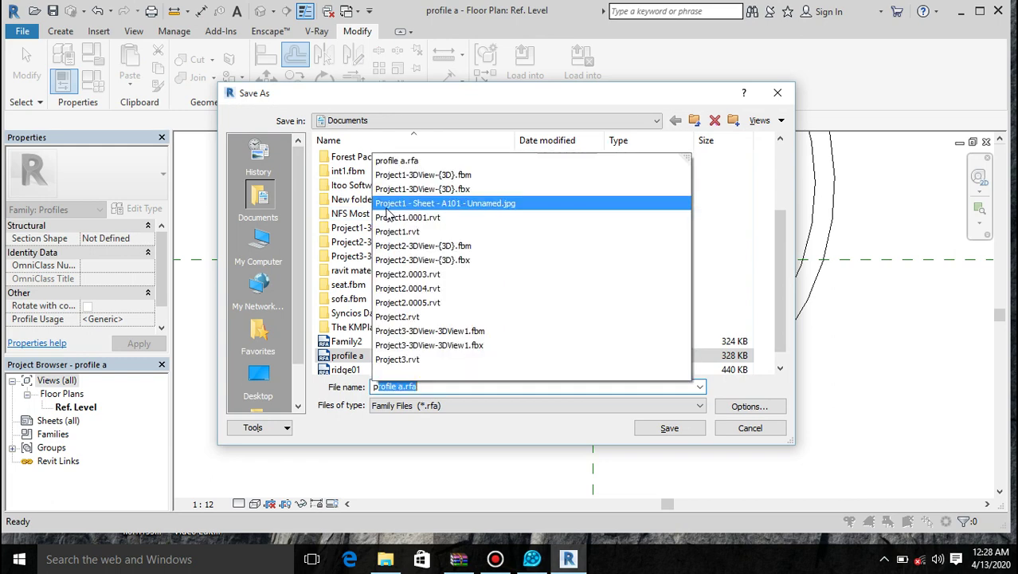
text(of)
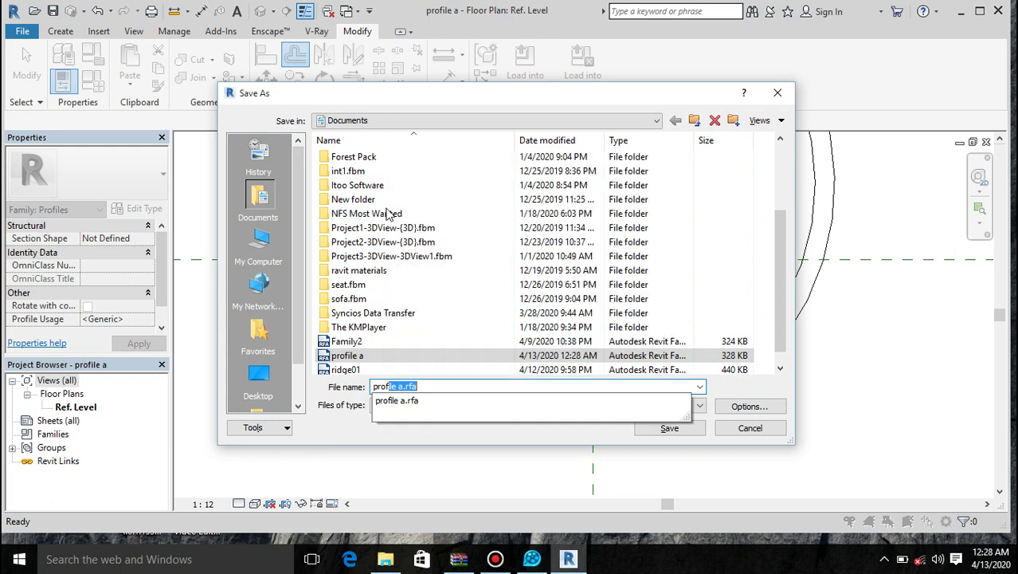
text(ile b)
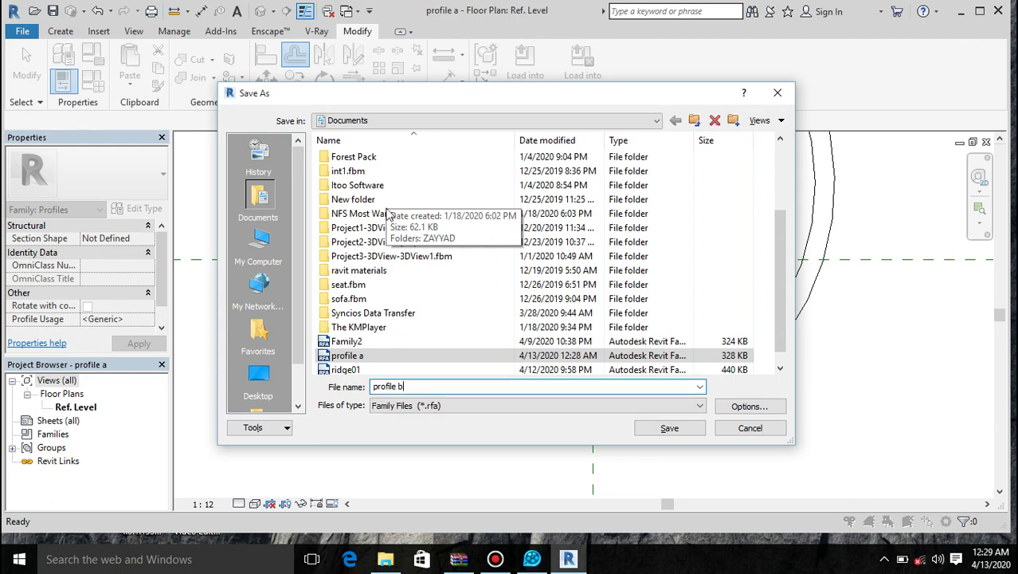
click(669, 428)
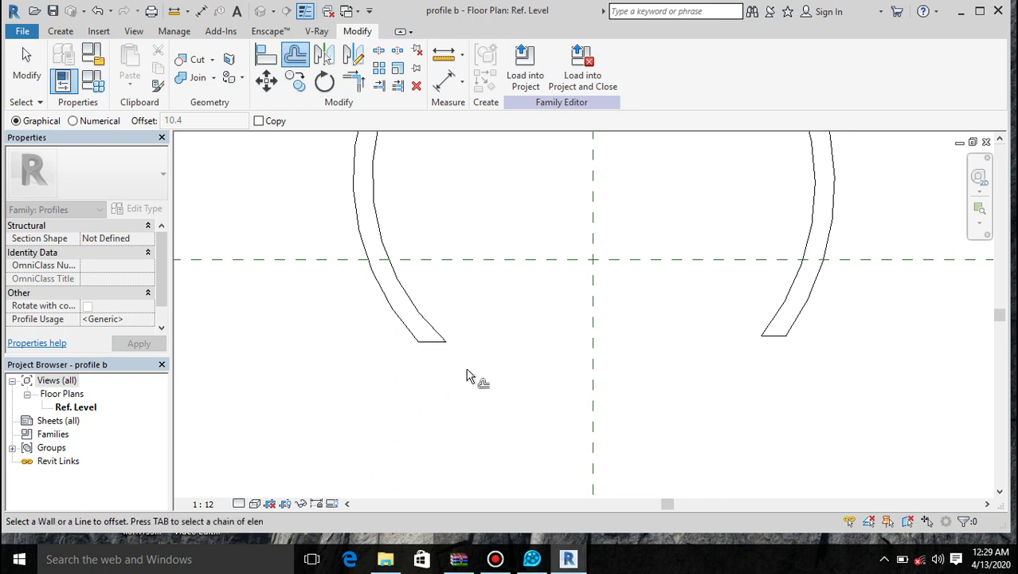
Step: Load profile b into Family1 with Family1 ticked as the target
scroll(467, 370, down, 1)
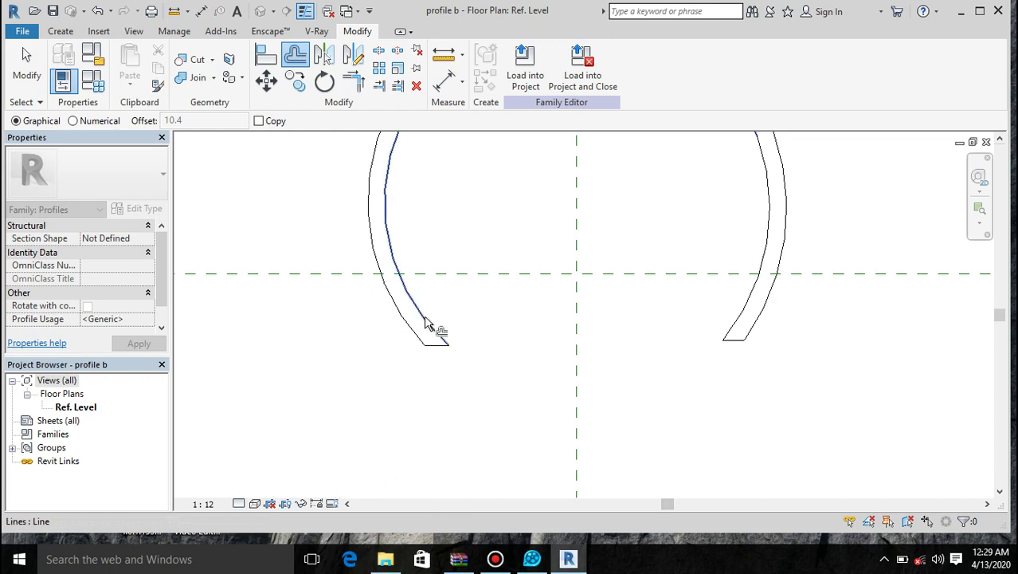
click(525, 70)
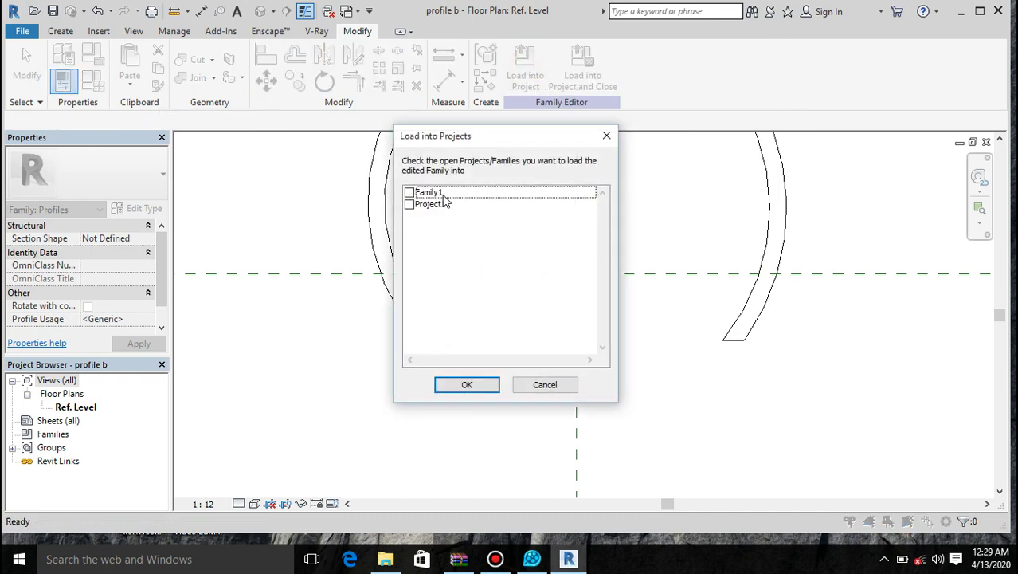
click(409, 193)
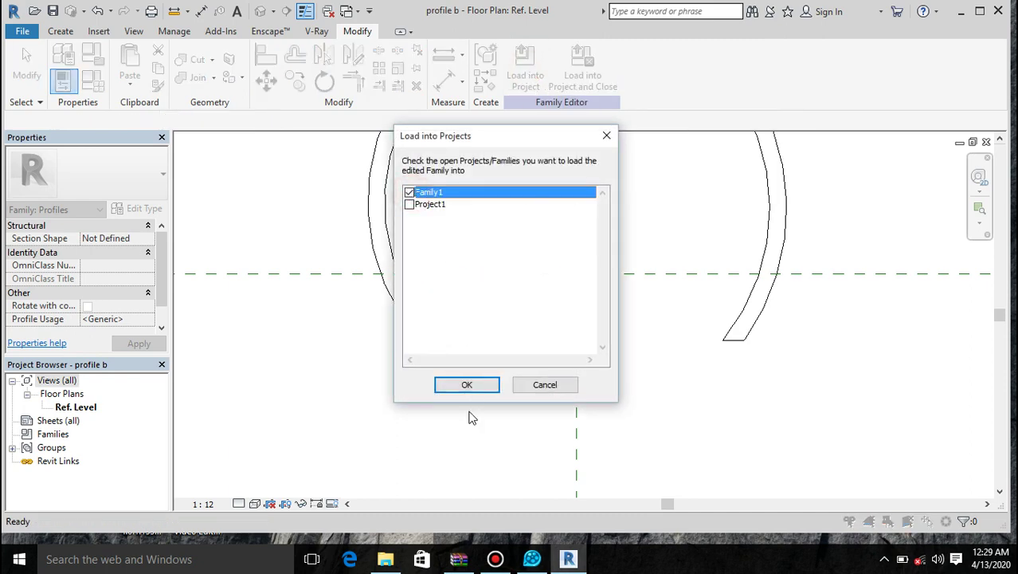
click(467, 387)
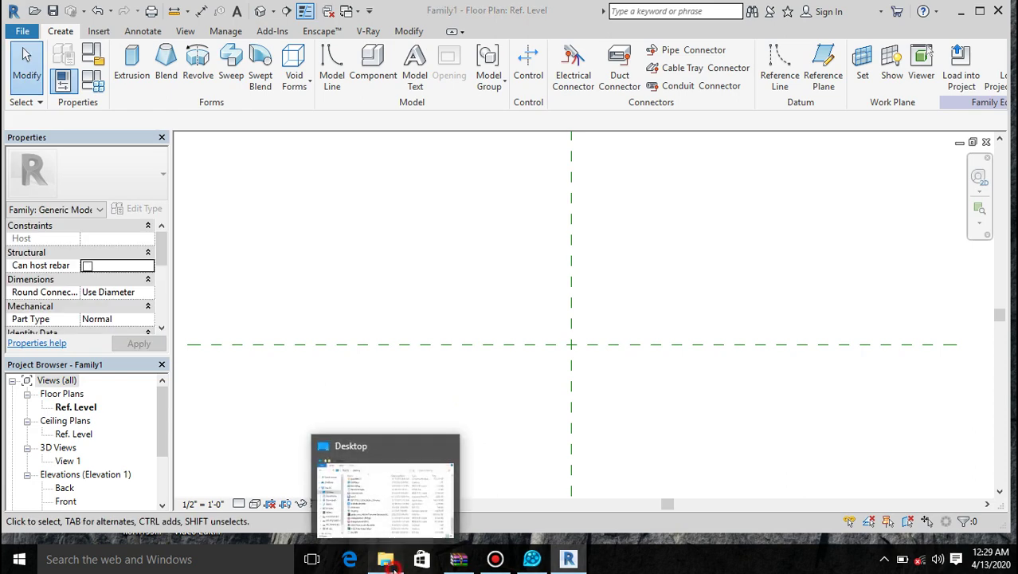
Step: Open File Explorer and go to the Documents folder
click(386, 560)
scroll(413, 305, down, 10)
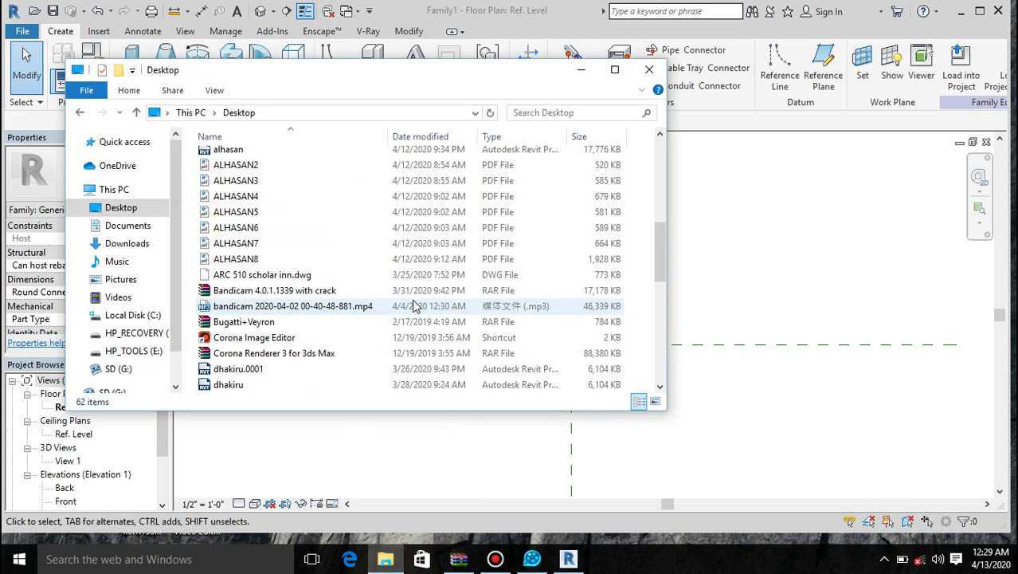
scroll(414, 306, down, 4)
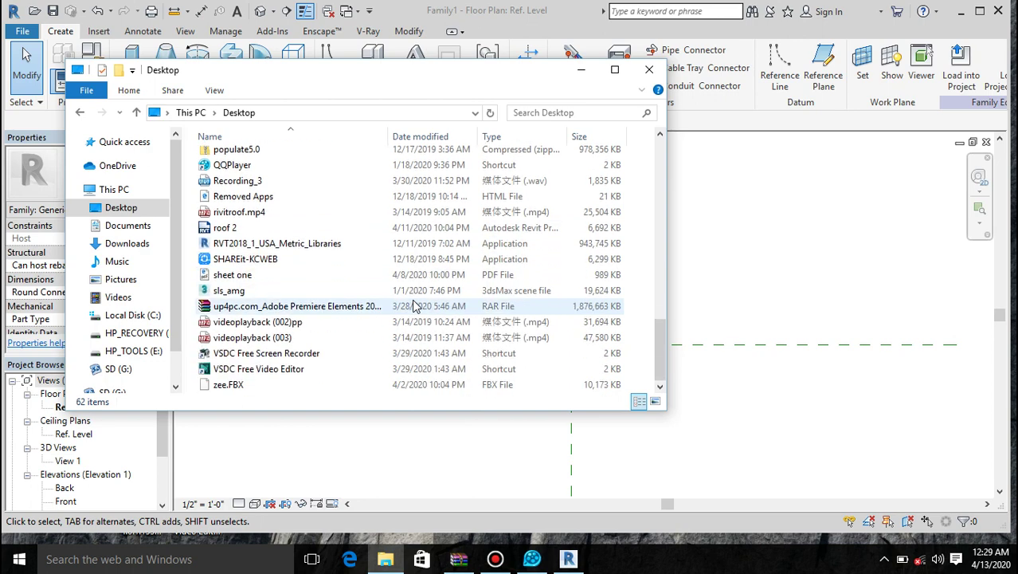
scroll(413, 306, up, 7)
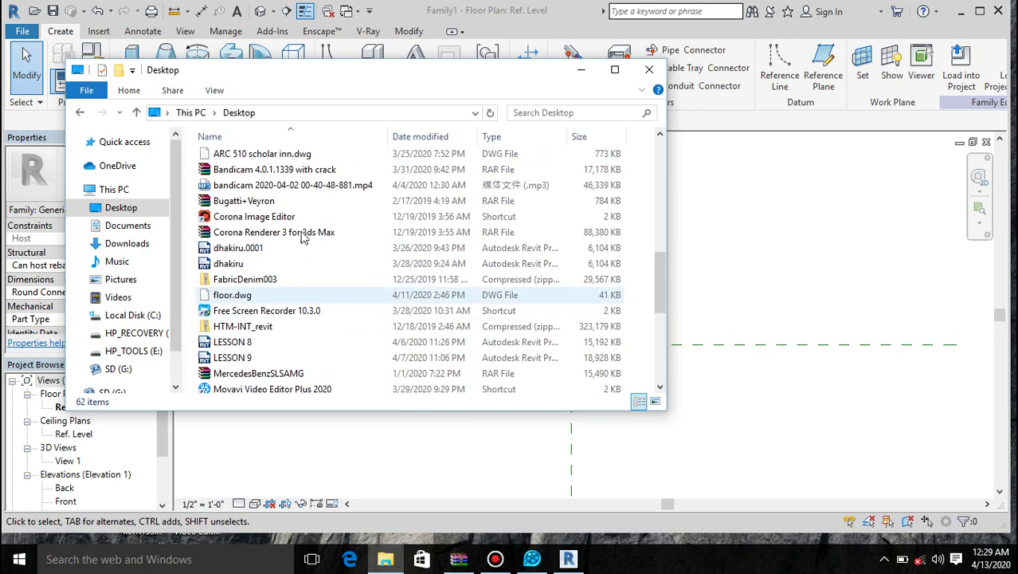
scroll(296, 231, up, 5)
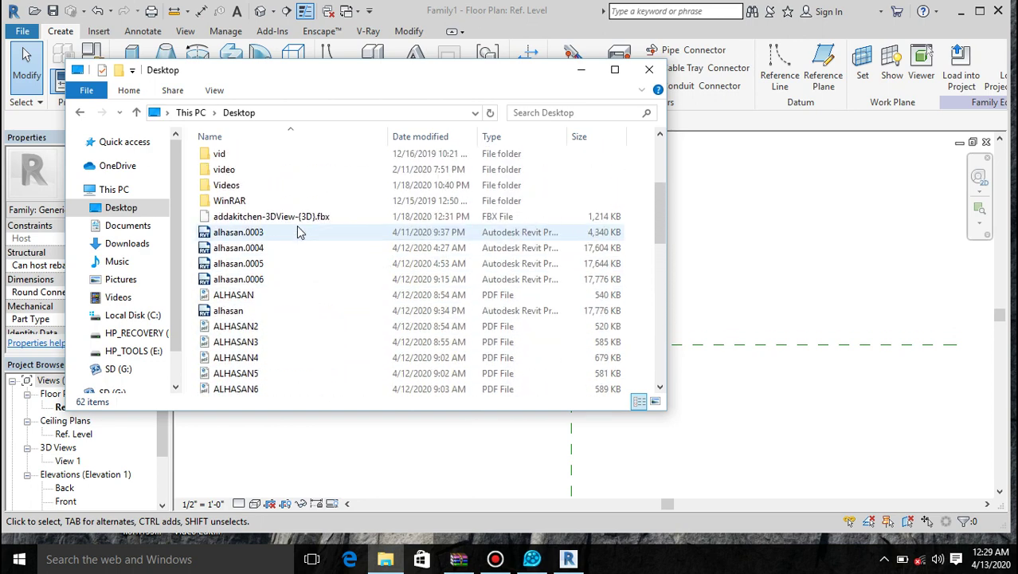
scroll(297, 231, down, 2)
scroll(298, 231, down, 3)
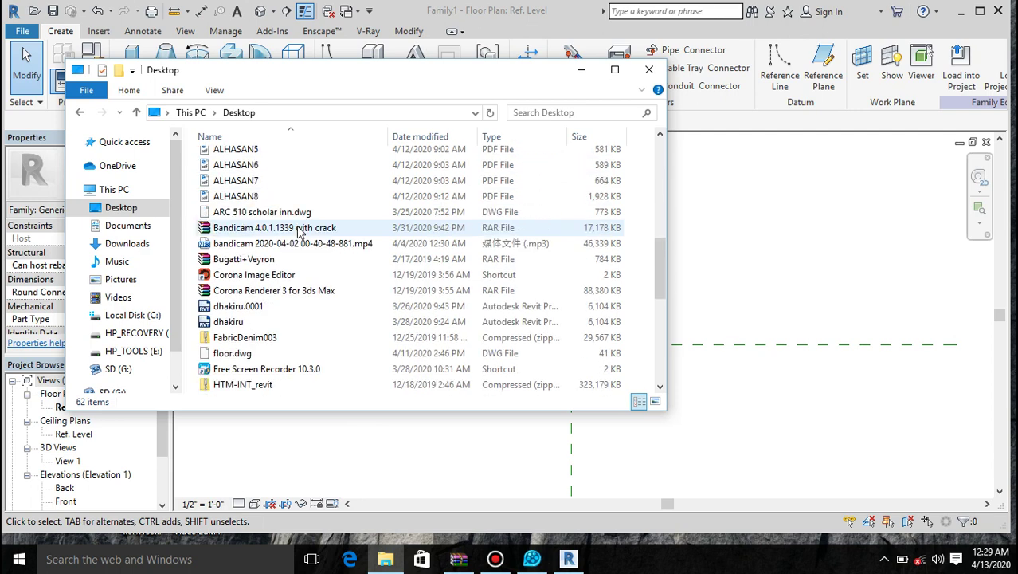
click(128, 225)
Step: Reopen the profile a family from Documents and start loading it into a project
scroll(304, 269, down, 6)
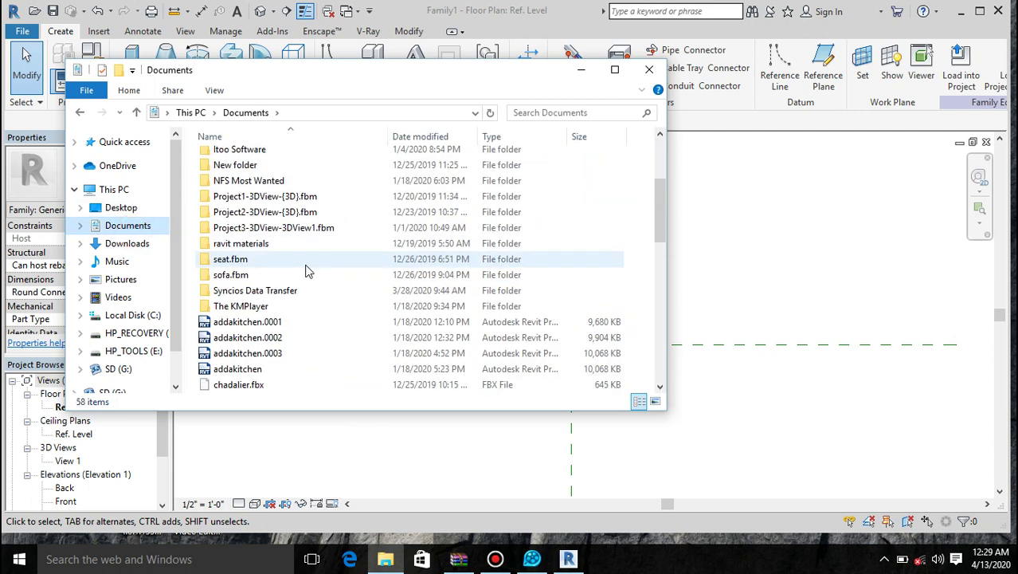
scroll(309, 271, down, 3)
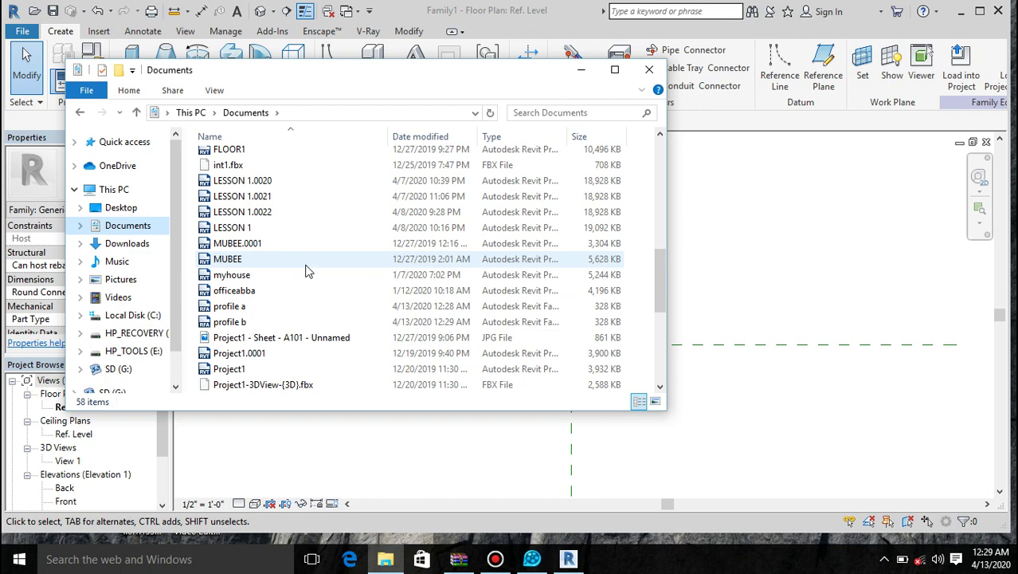
scroll(310, 271, down, 3)
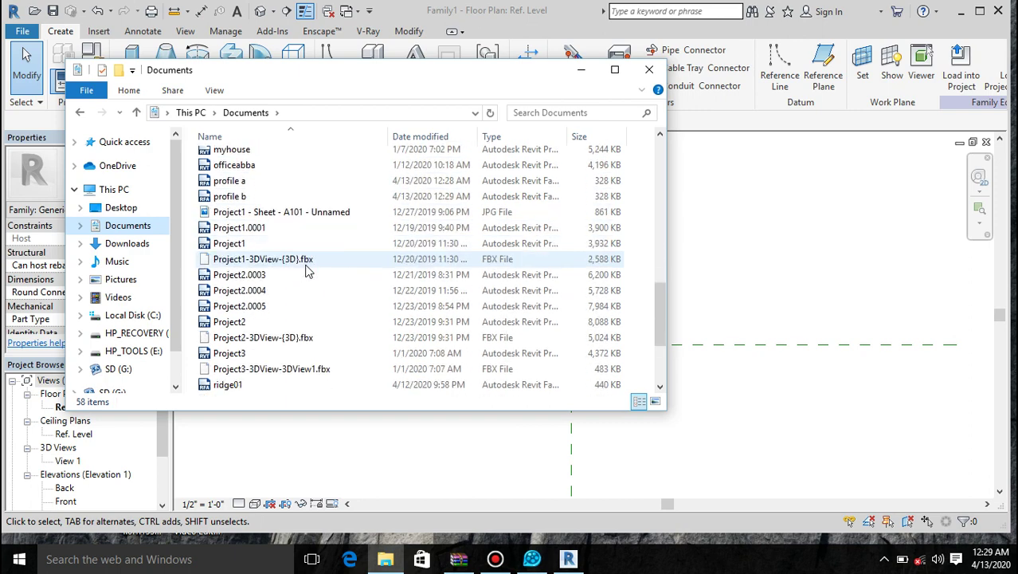
double_click(250, 180)
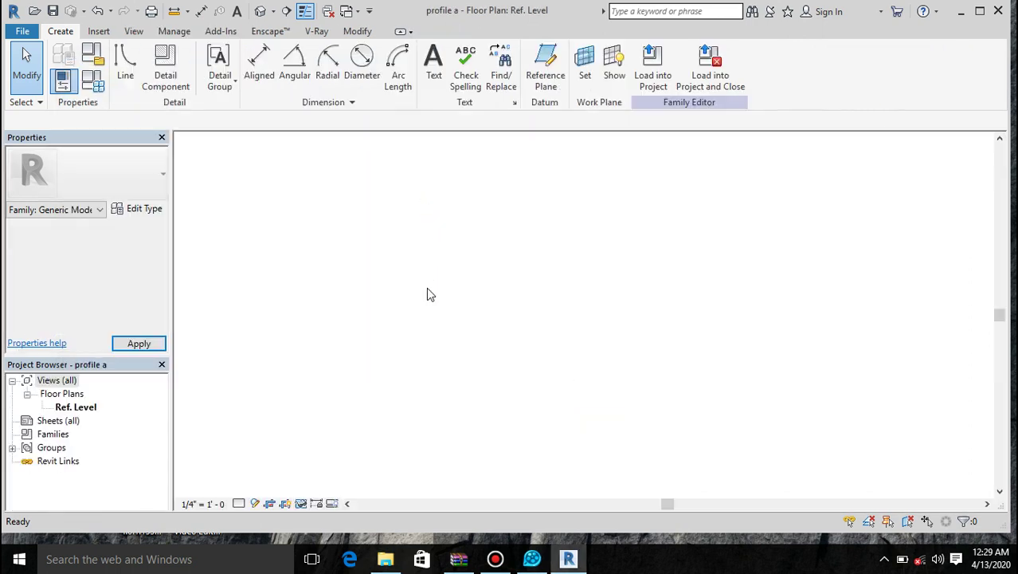
click(650, 89)
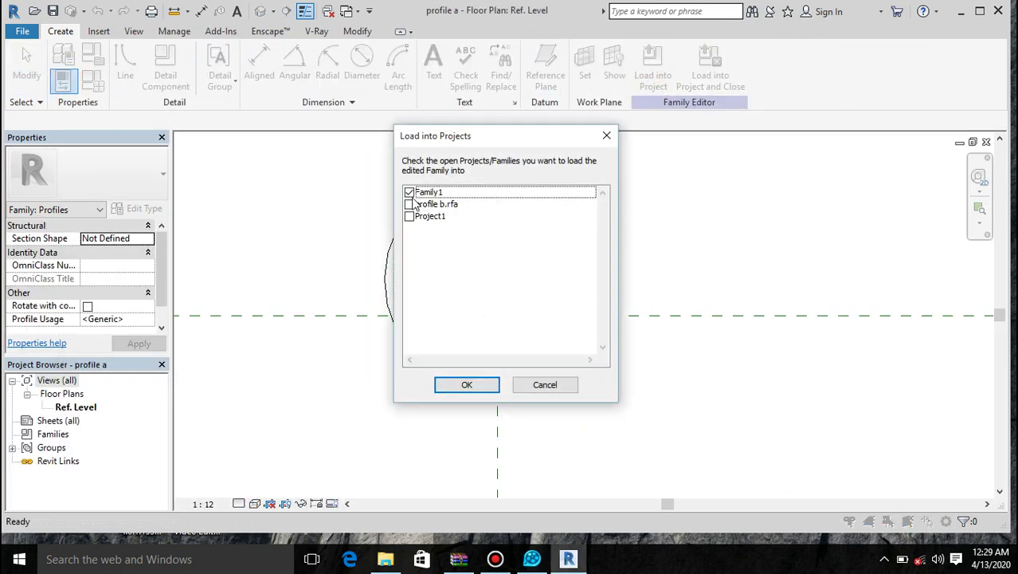
Step: Confirm loading profile a into Family1 and zoom out on its Ref. Level floor plan
click(487, 385)
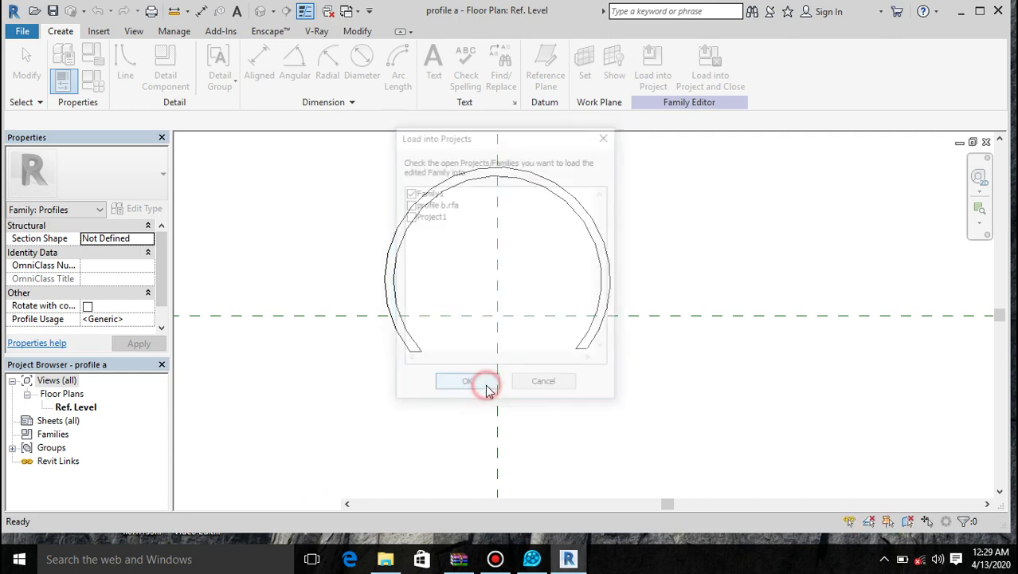
scroll(488, 329, down, 1)
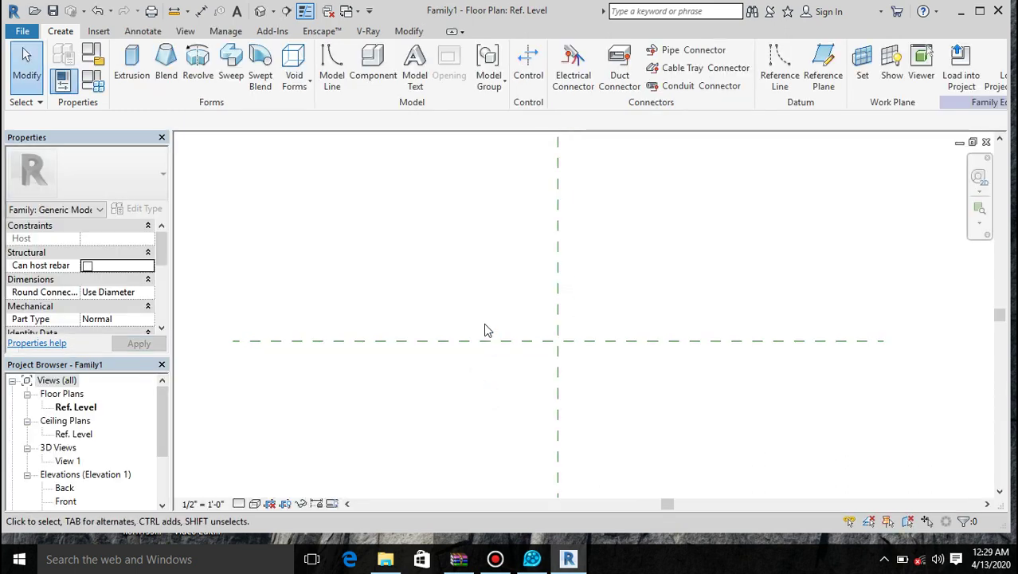
scroll(487, 329, down, 1)
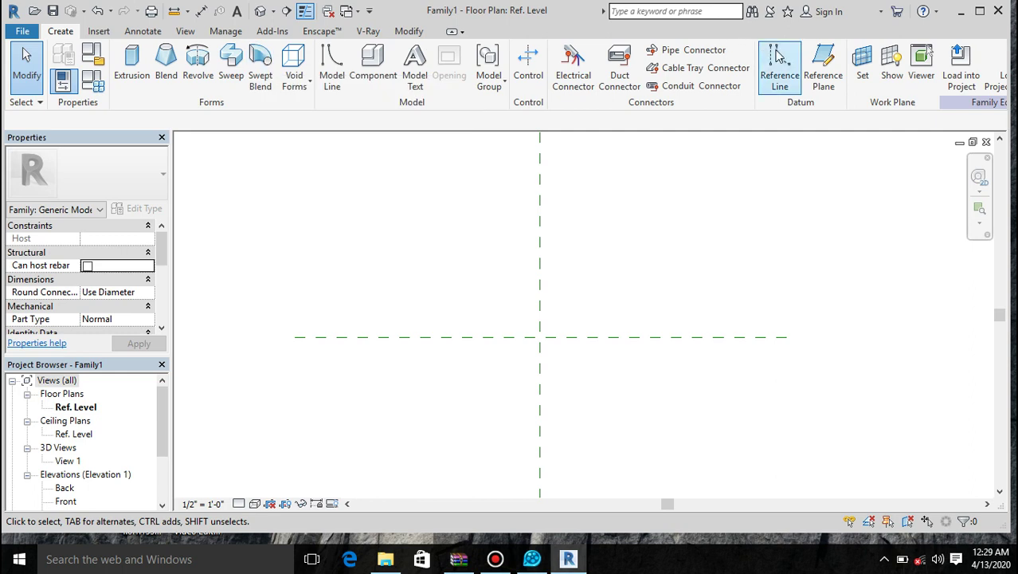
Step: Draw a vertical reference plane to the right of the centre plane
click(811, 62)
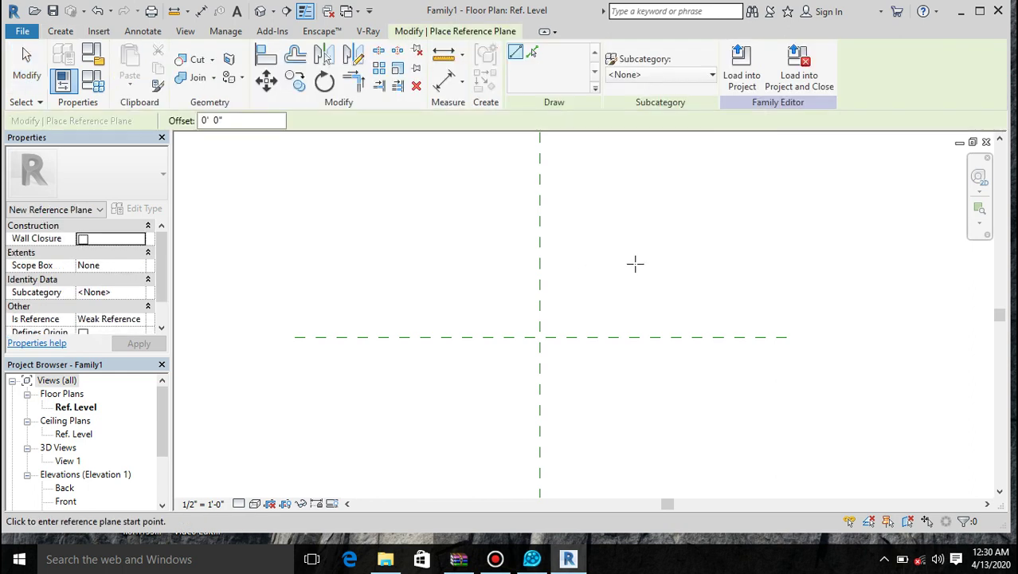
click(636, 263)
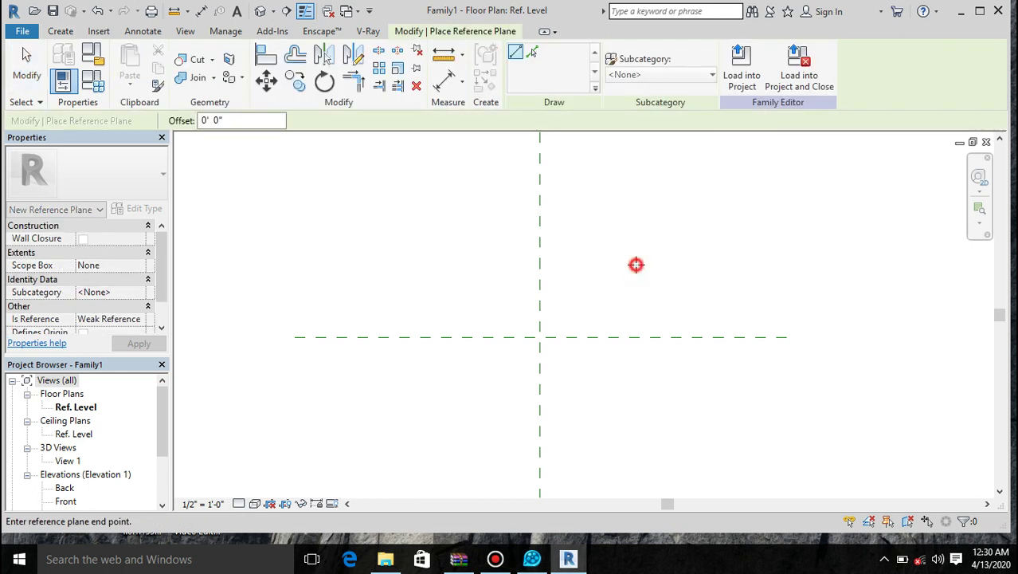
click(636, 439)
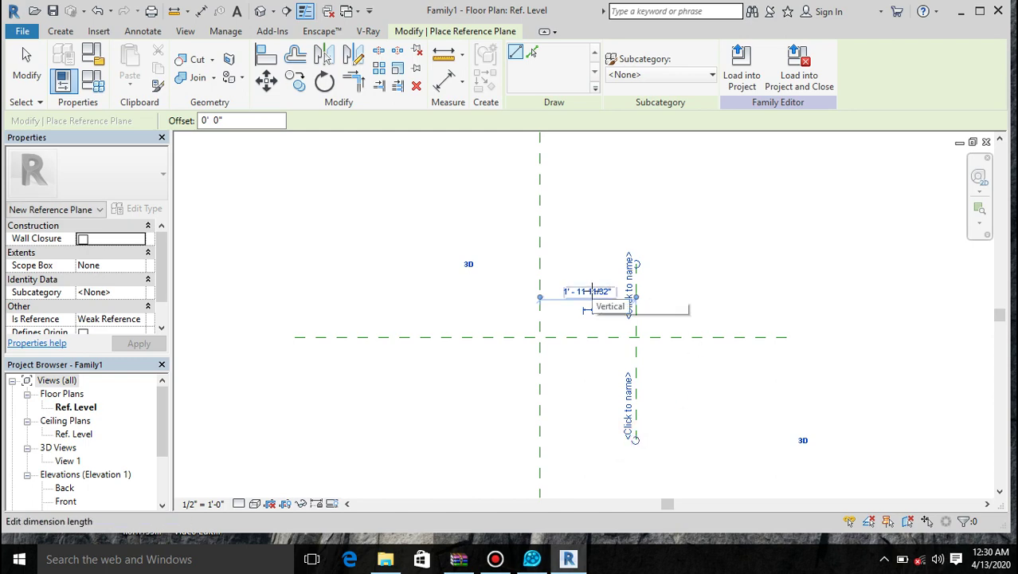
Step: Set the project length units to Millimeters using the UN command
key(u)
key(n)
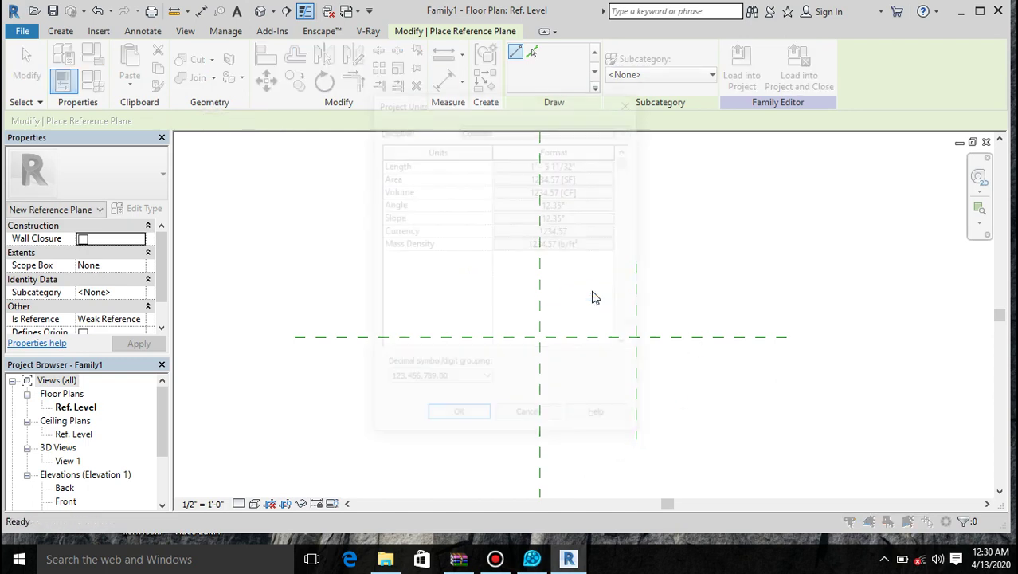
click(567, 163)
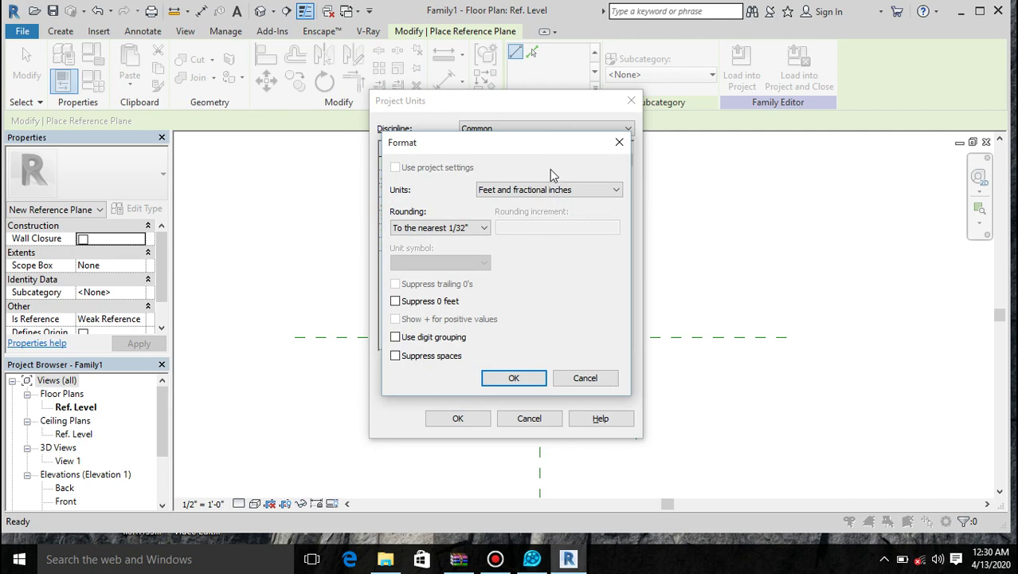
click(548, 189)
click(529, 269)
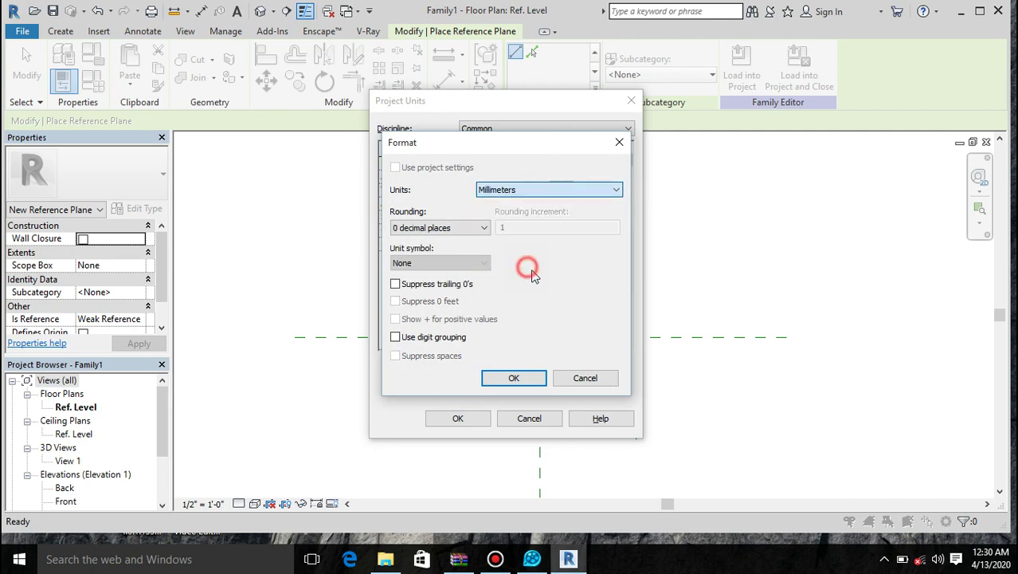
click(514, 380)
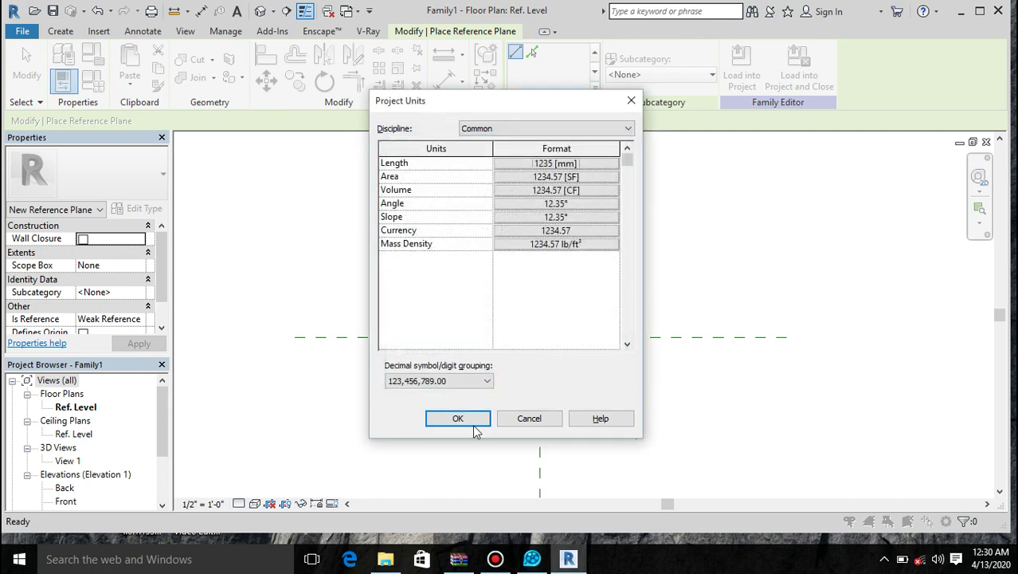
click(461, 419)
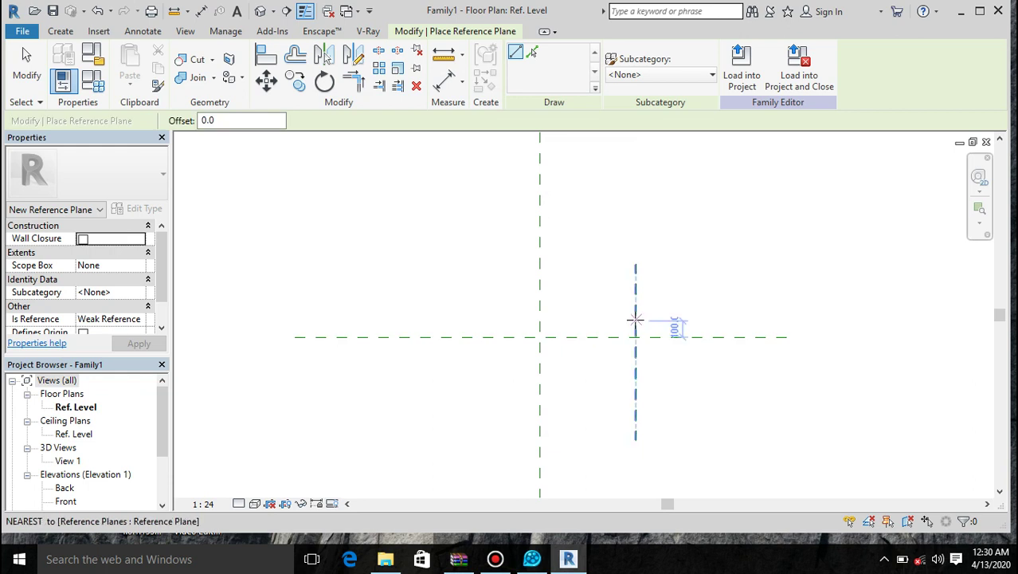
Step: Set the new plane's distance from the centre plane to 400
key(Escape)
key(Escape)
click(635, 332)
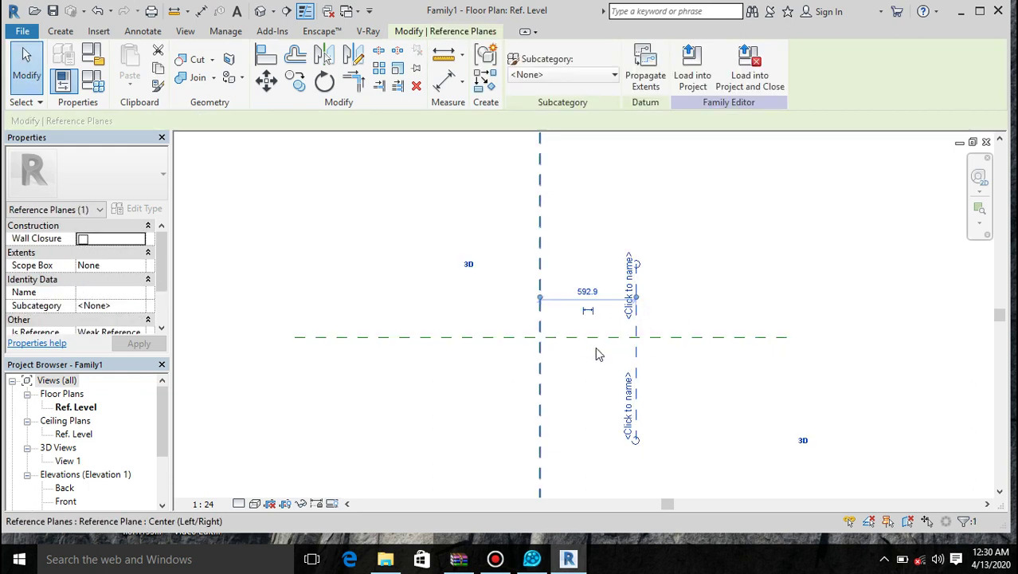
click(587, 293)
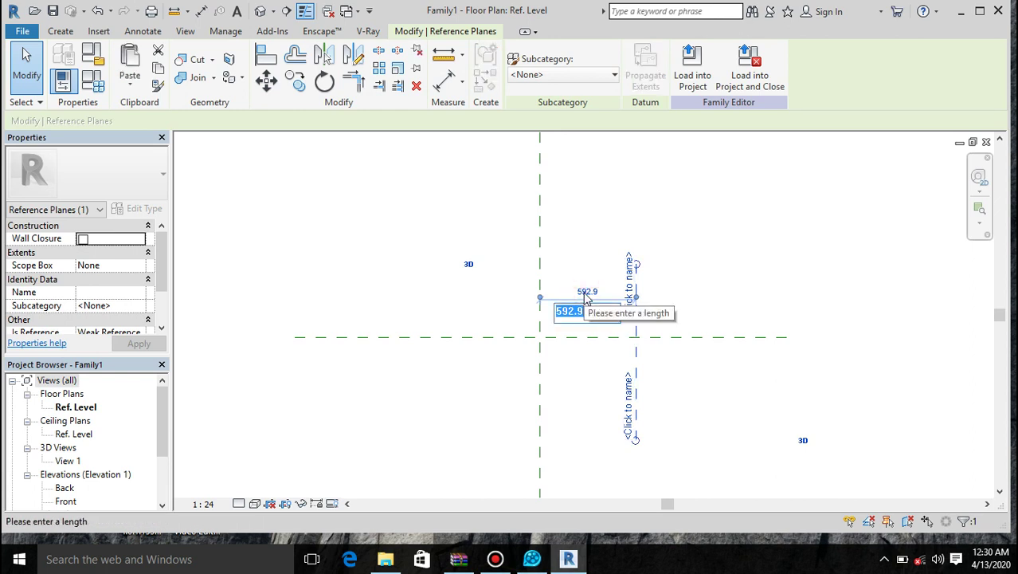
text(00)
key(Return)
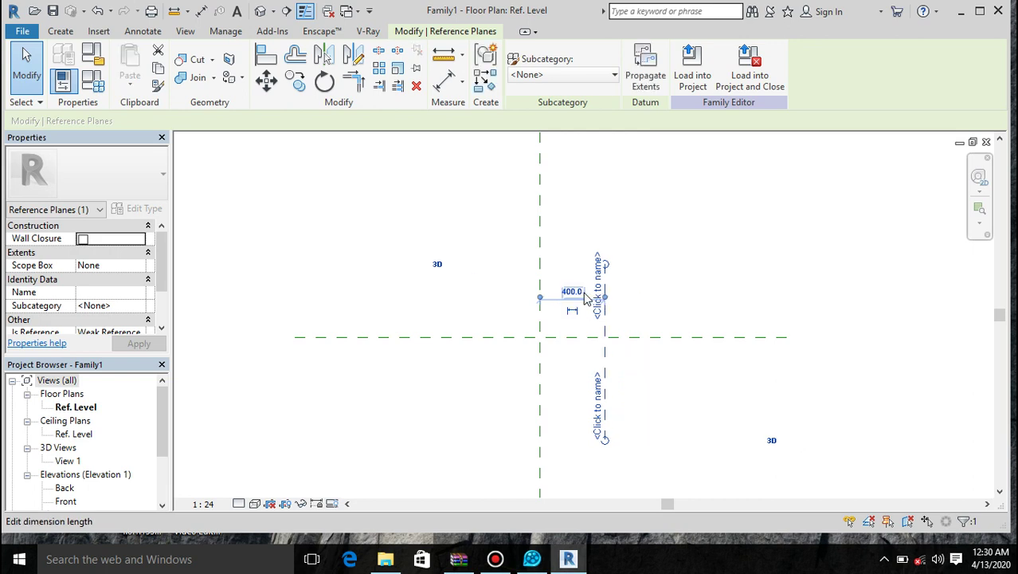
Step: Start a swept blend and sketch a 400 path from the centre plane to the new plane
click(61, 31)
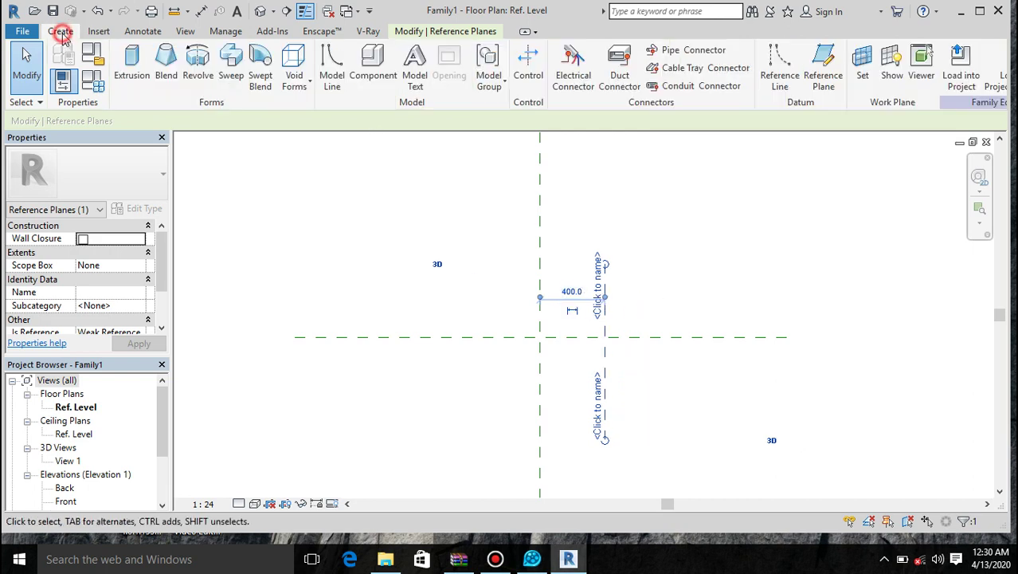
click(259, 70)
click(586, 54)
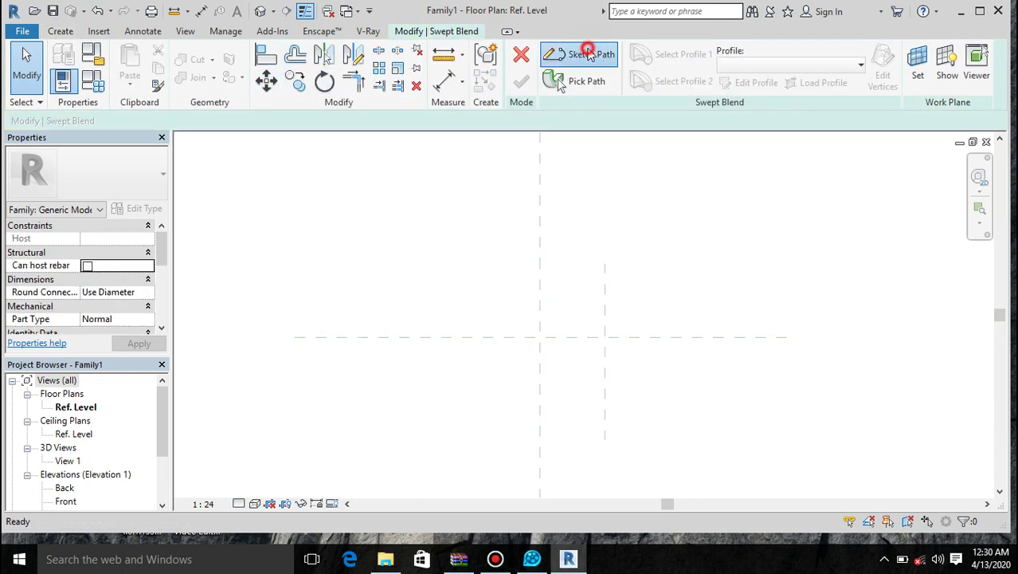
click(540, 337)
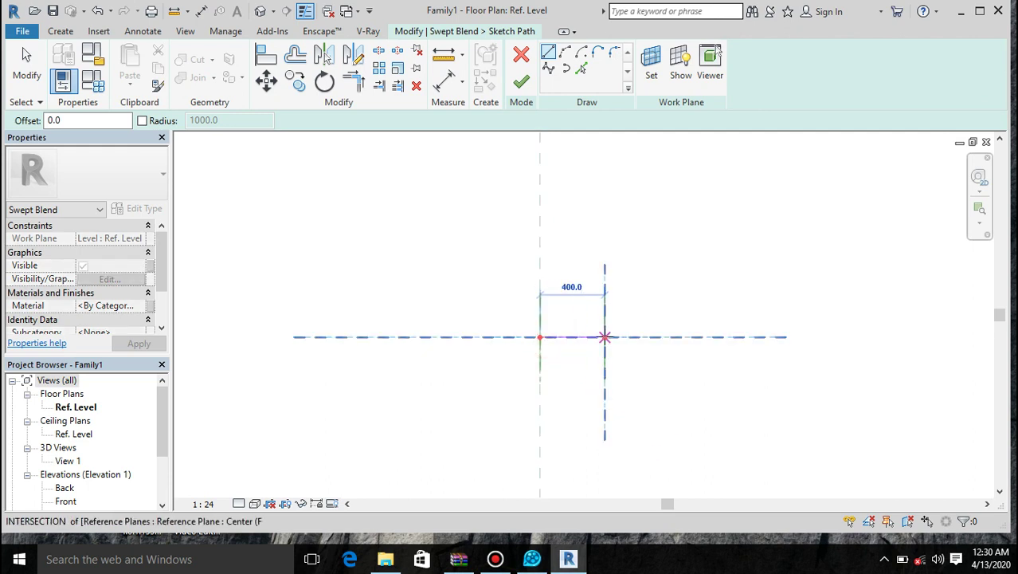
click(604, 337)
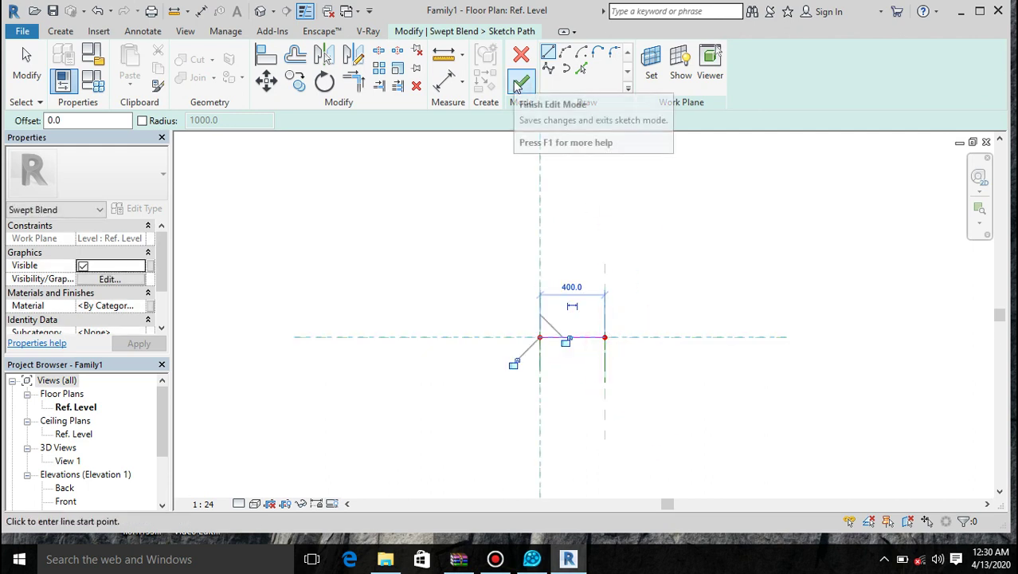
click(521, 81)
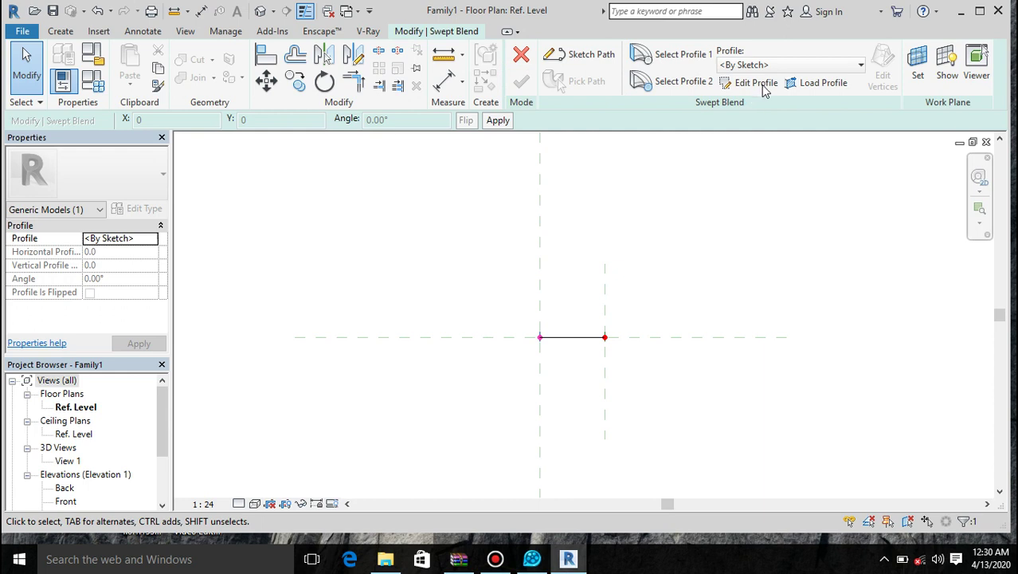
Step: Set Profile 1 to profile a and Profile 2 to profile b, then finish the swept blend
click(775, 68)
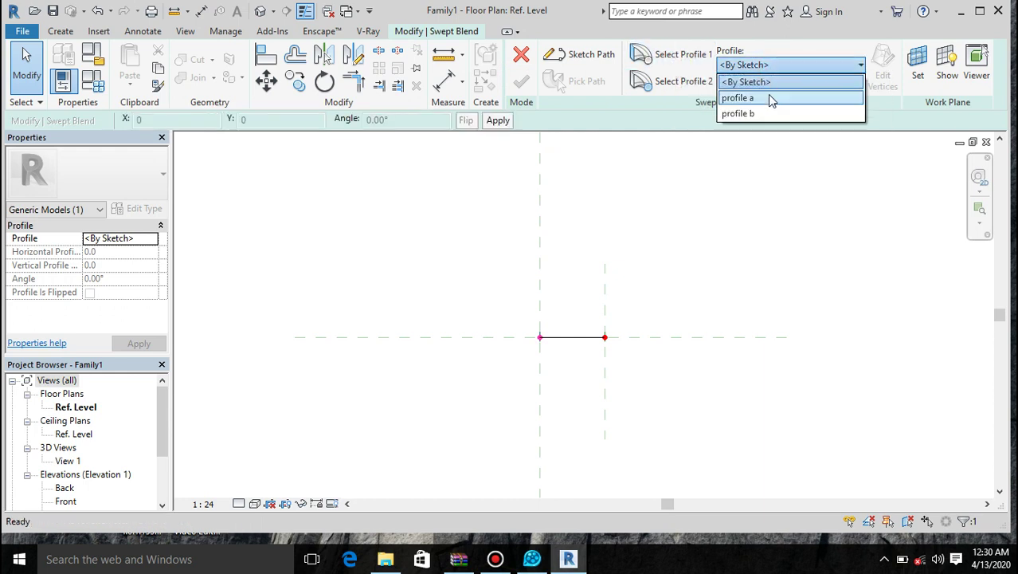
click(769, 98)
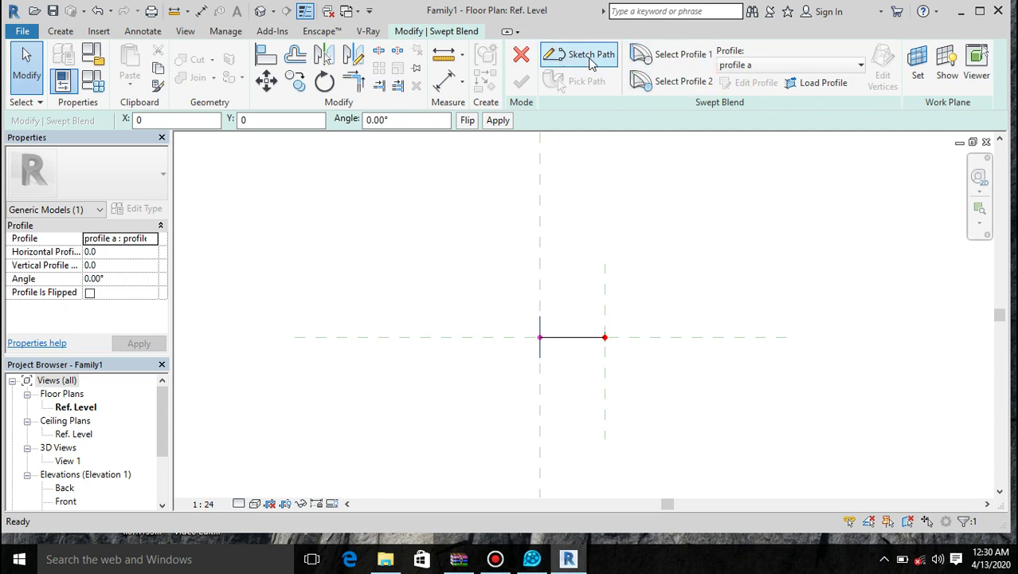
click(658, 84)
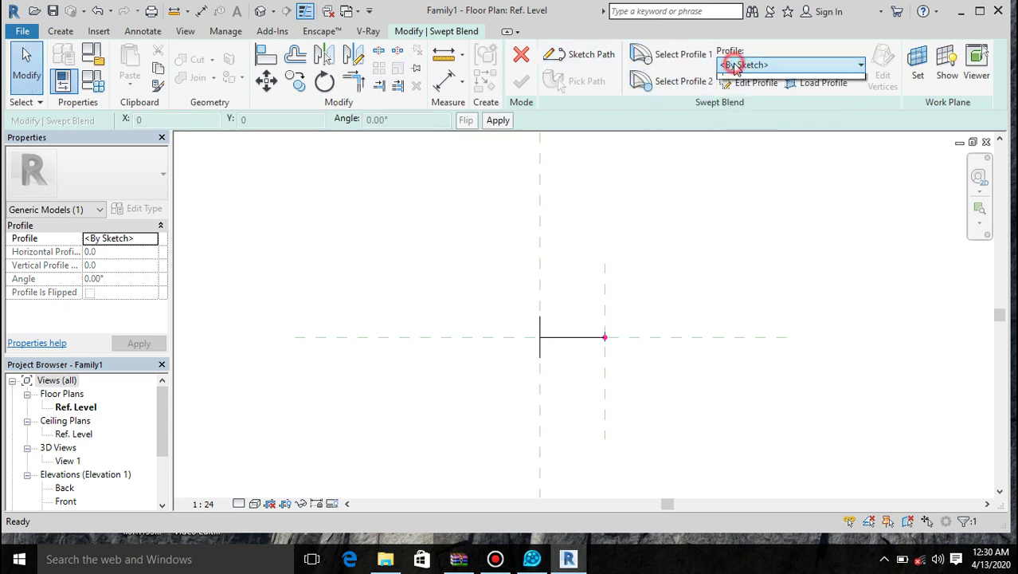
click(727, 64)
click(731, 116)
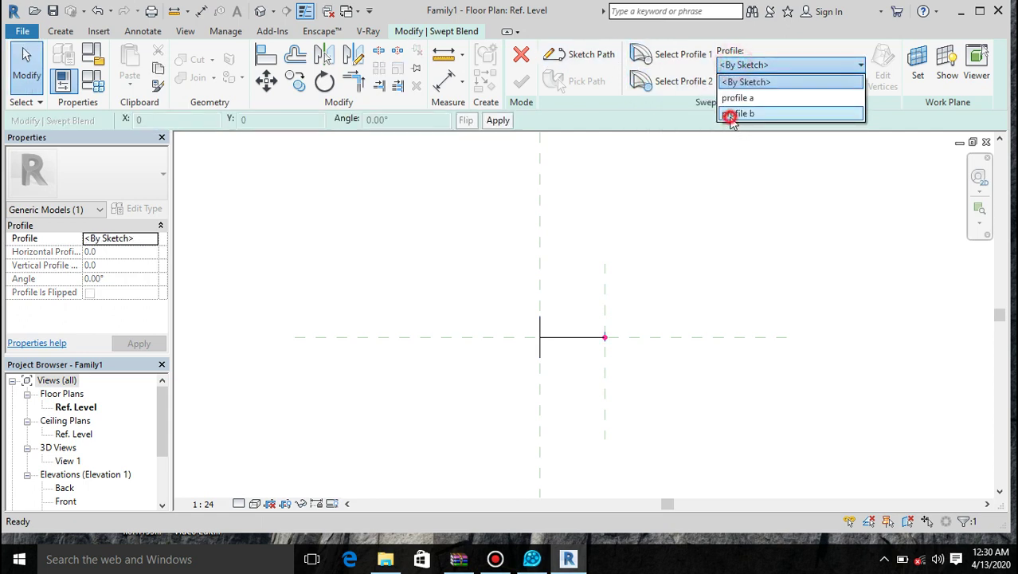
click(523, 81)
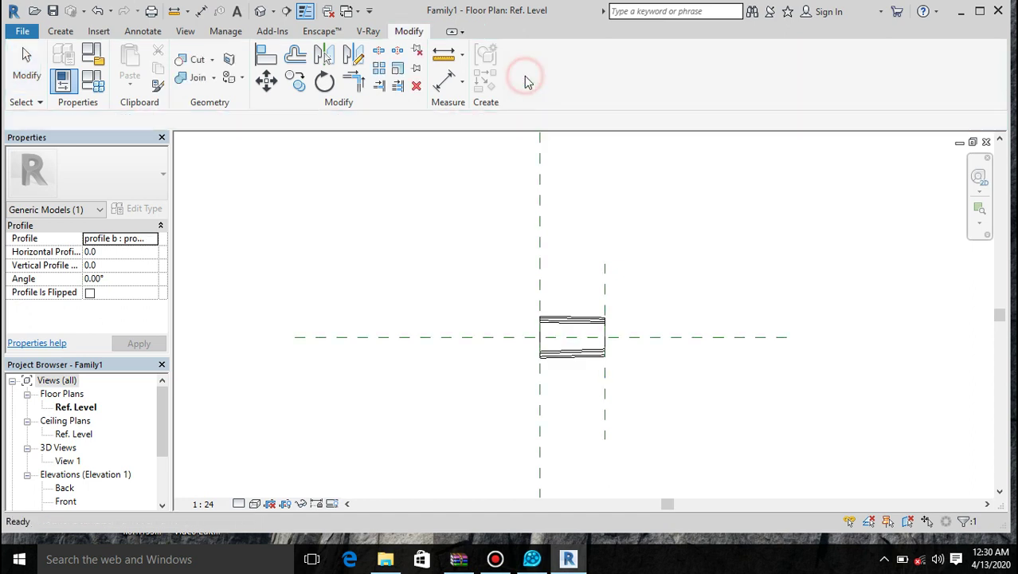
Step: Open the default 3D view and orbit to inspect the half-cylinder swept blend
scroll(598, 348, up, 3)
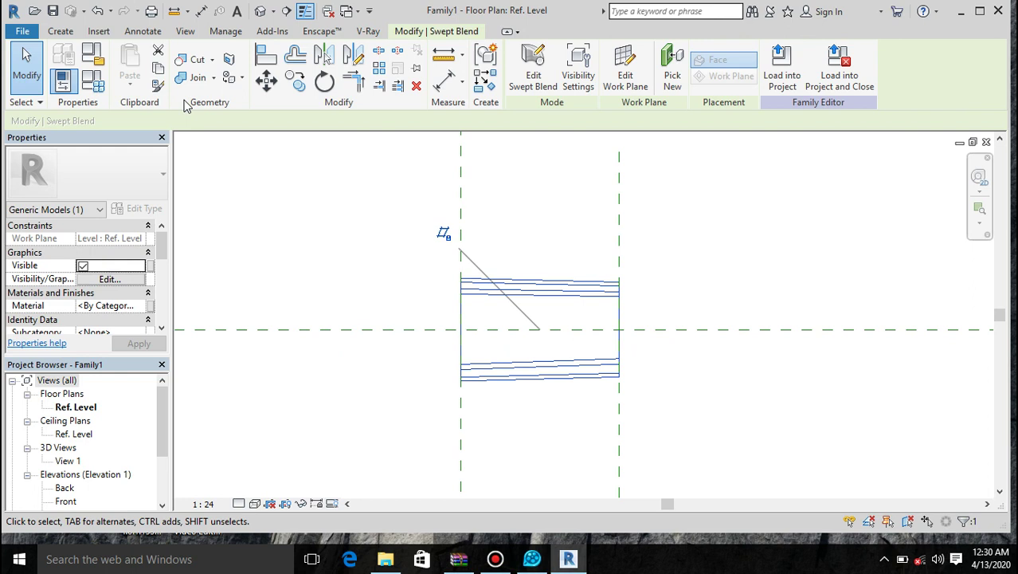
click(260, 12)
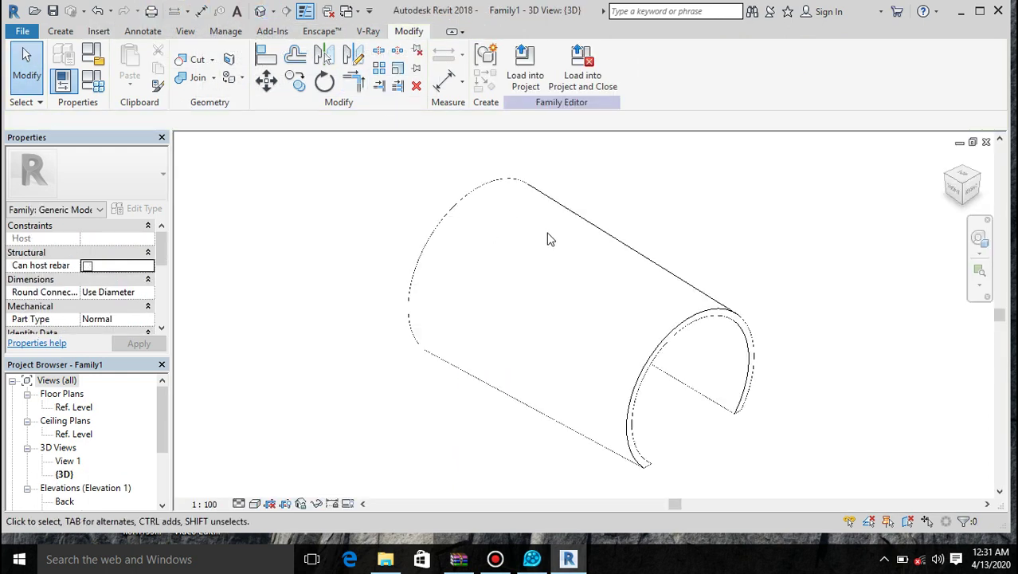
scroll(547, 236, down, 3)
scroll(637, 315, up, 4)
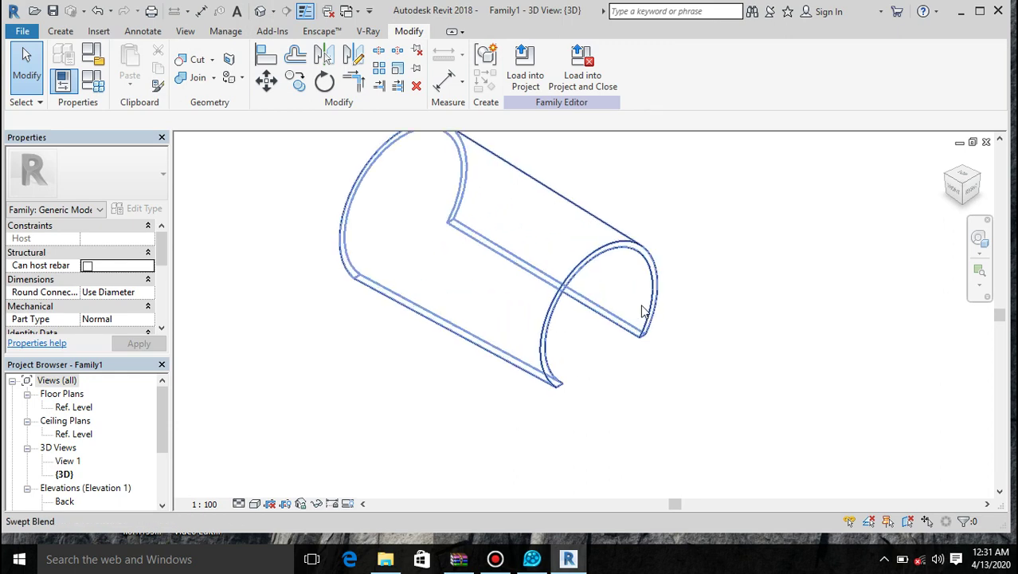
shift+middle_drag(509, 387, 431, 346)
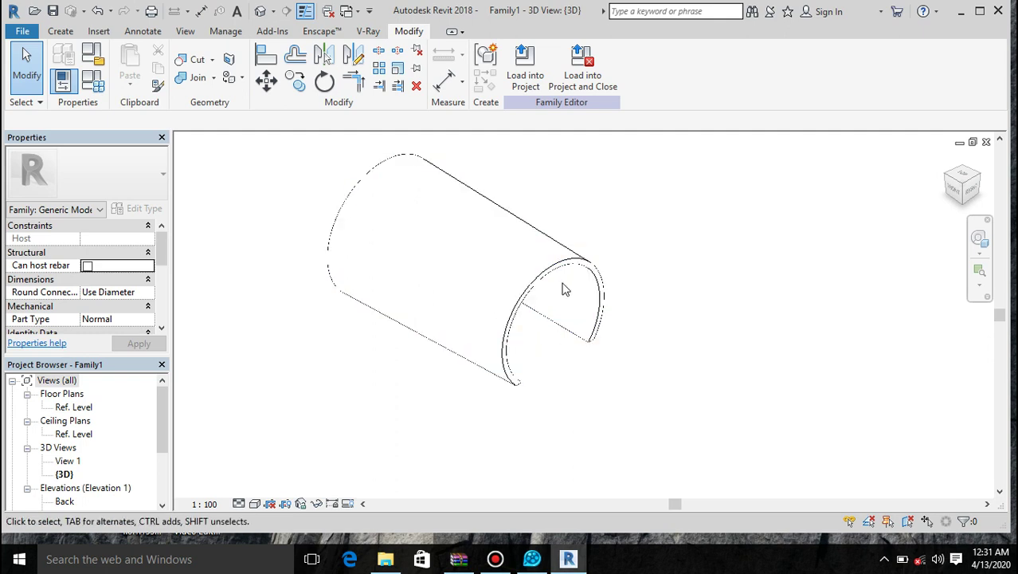
scroll(562, 290, down, 1)
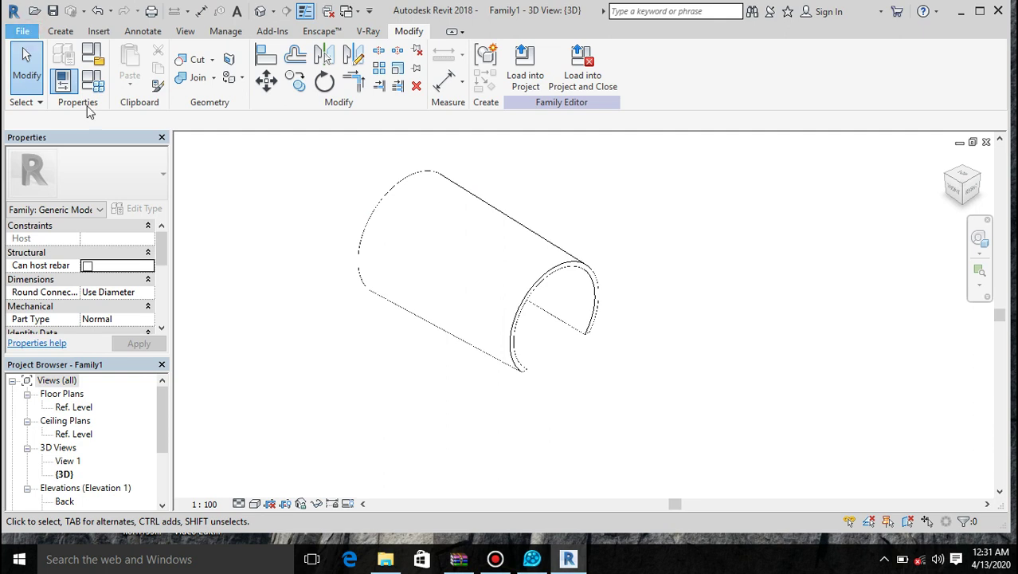
Step: Save the family as a new family file named 'tile 01' in Documents
click(23, 31)
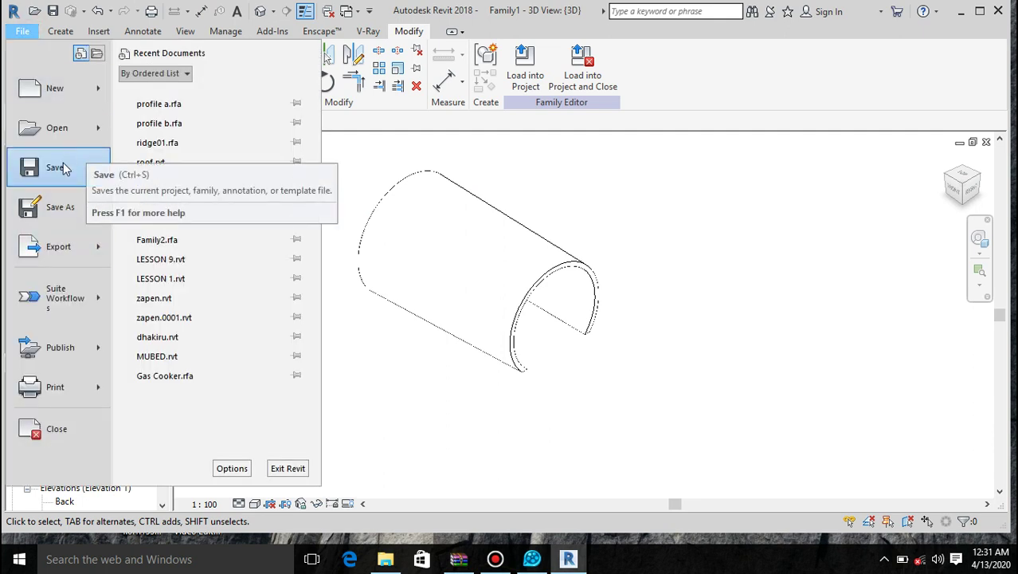
mouse_move(76, 206)
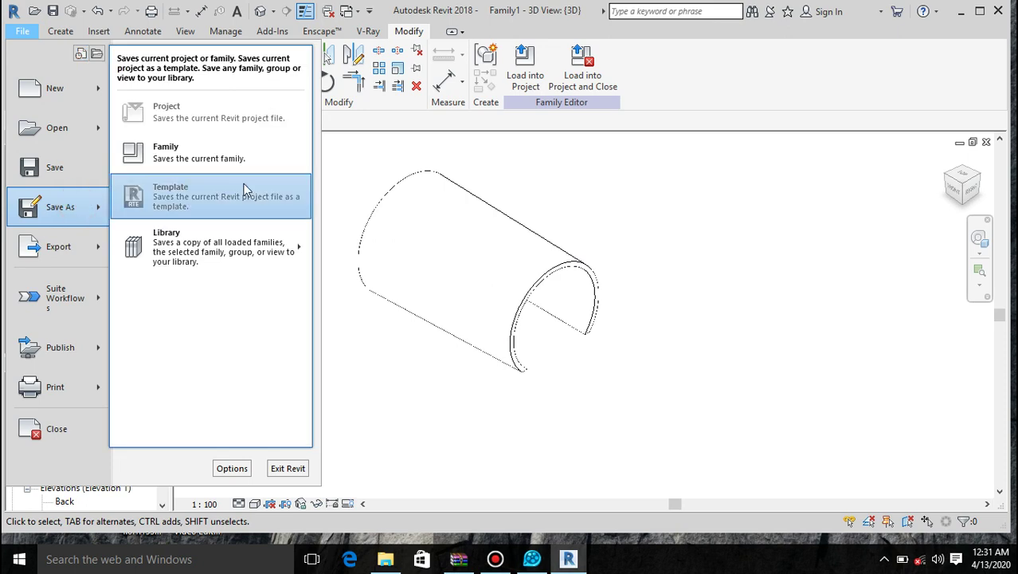
click(231, 159)
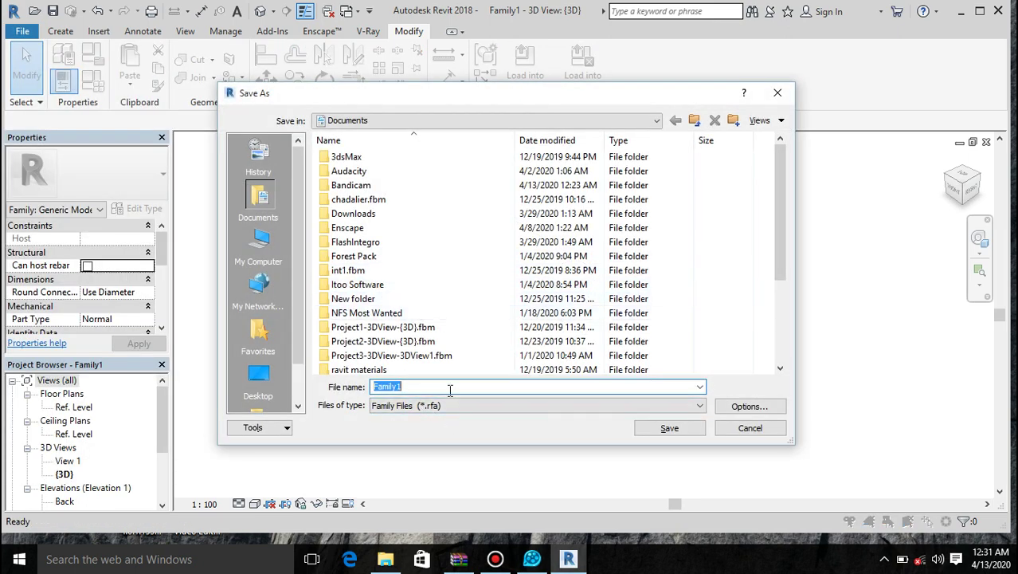
text(tile 01)
click(680, 431)
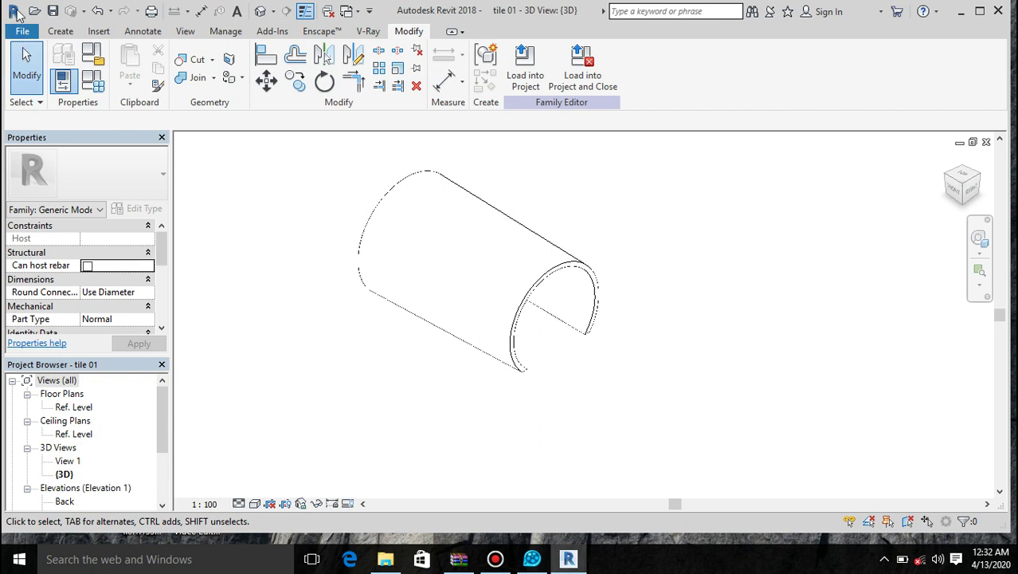
Step: Start a new family and browse to the Family Templates > English_I folder
click(22, 32)
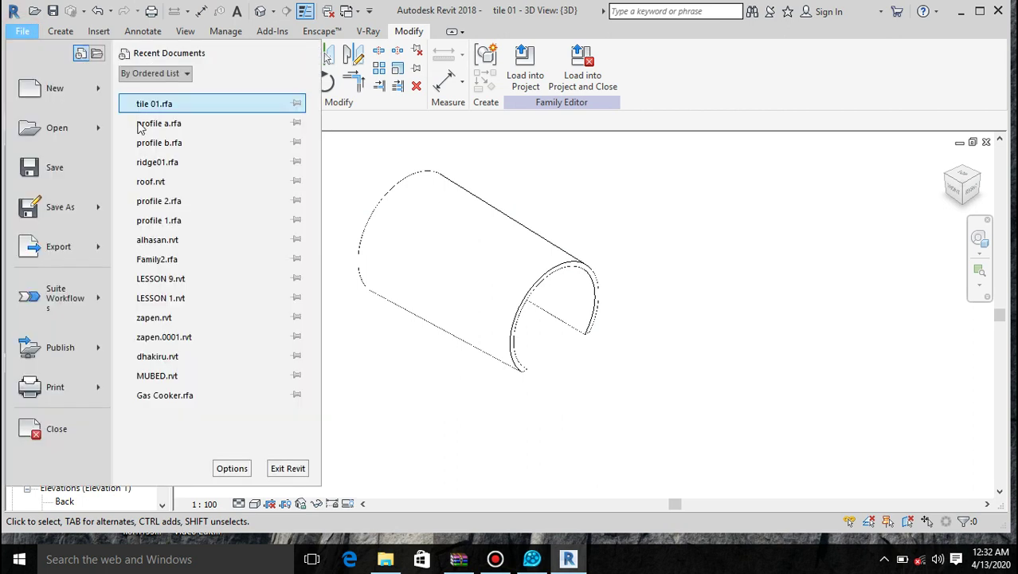
click(97, 92)
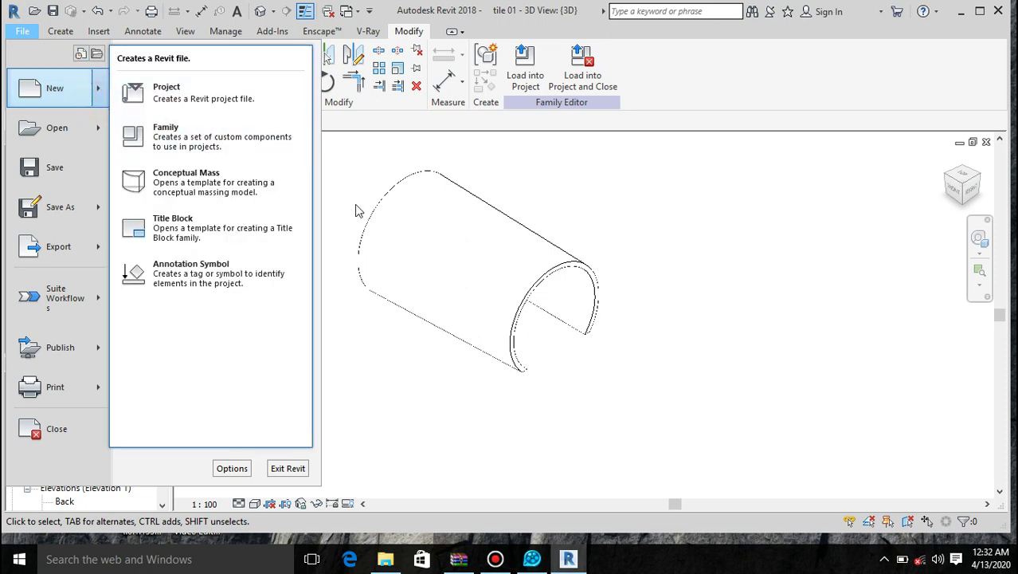
click(183, 132)
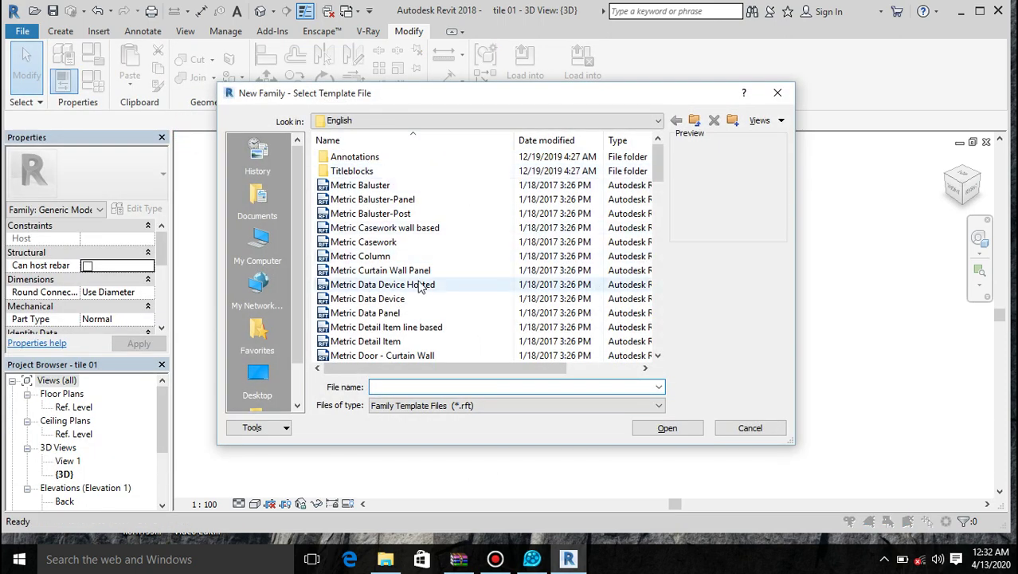
click(381, 123)
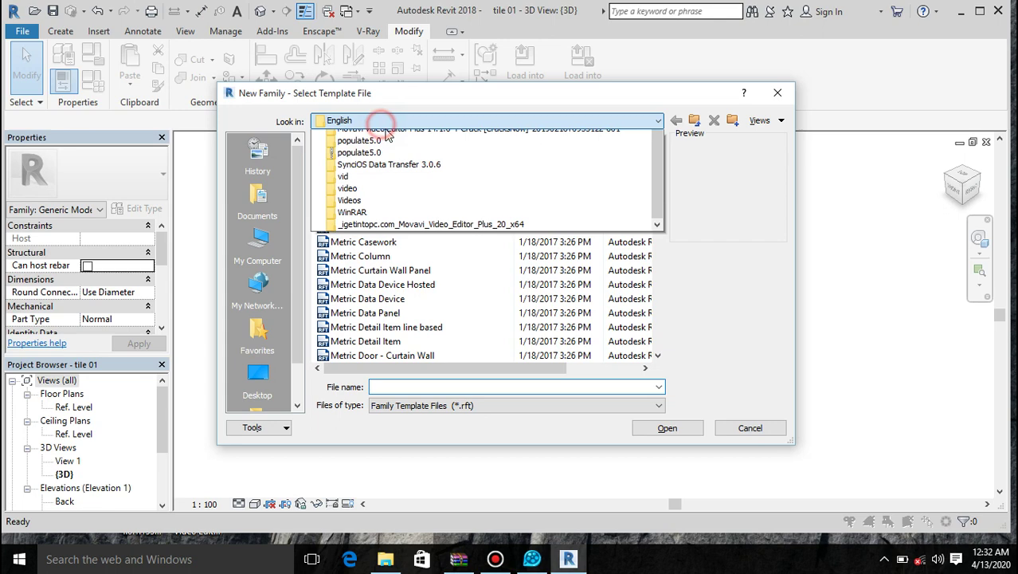
click(398, 151)
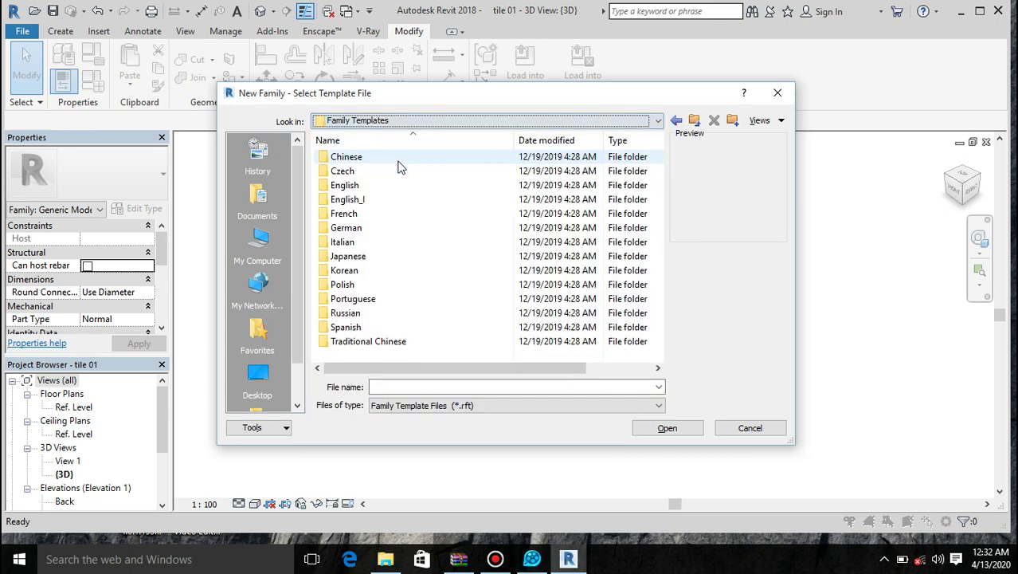
double_click(388, 203)
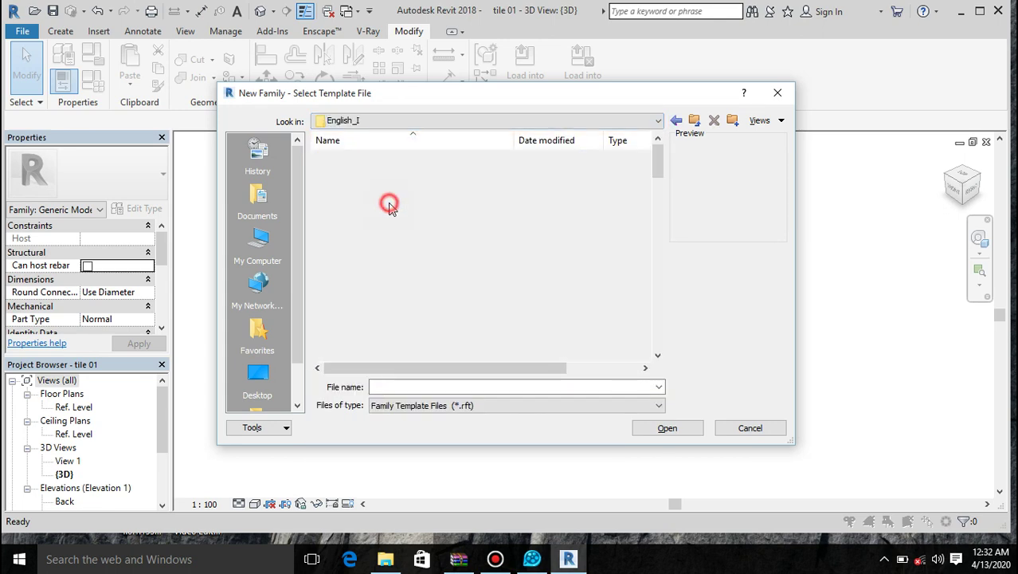
Step: Create the family from Generic Model line based.rft, then switch to tile 01 - 3D View: View 1
scroll(413, 264, down, 8)
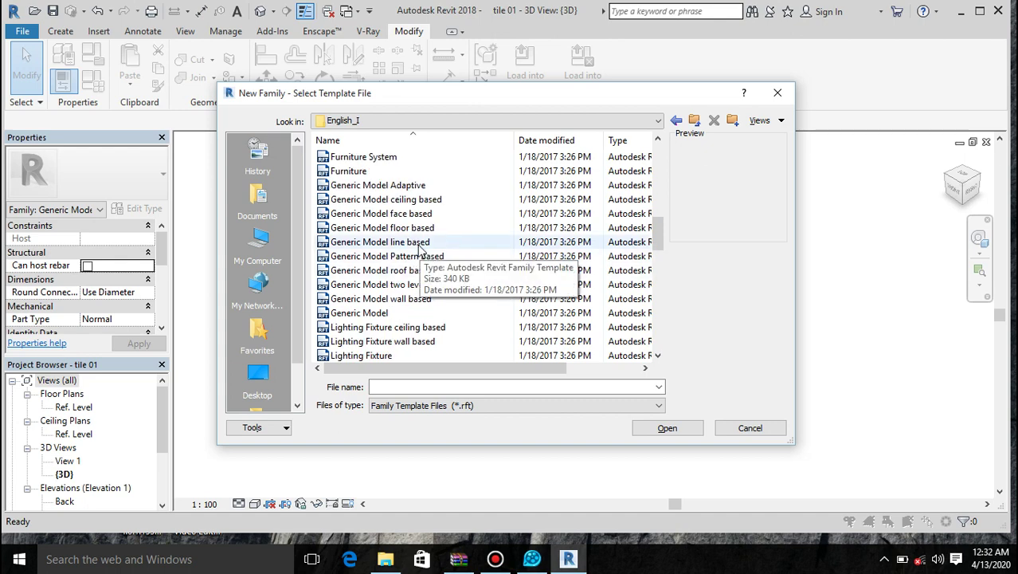
click(420, 243)
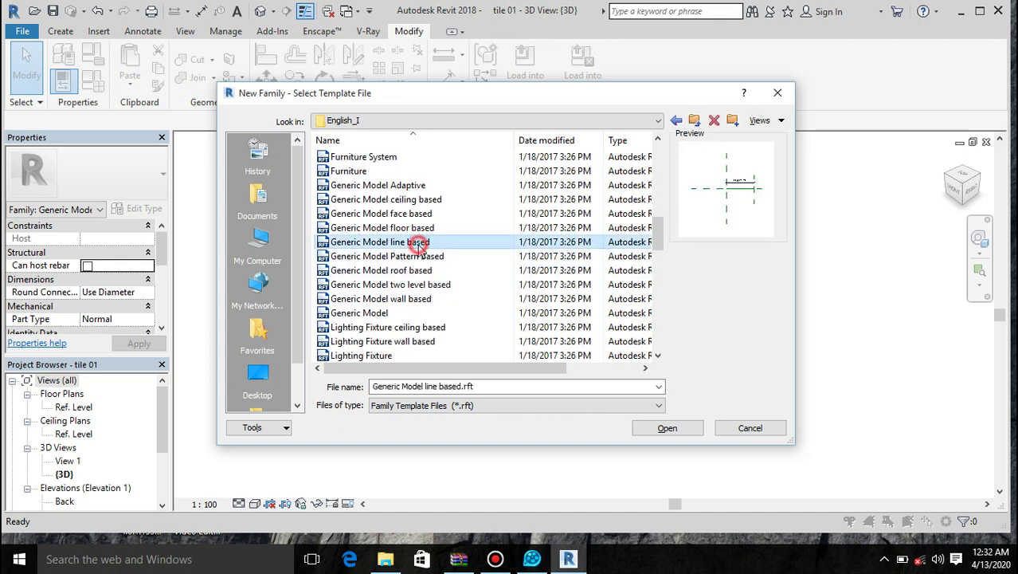
click(665, 430)
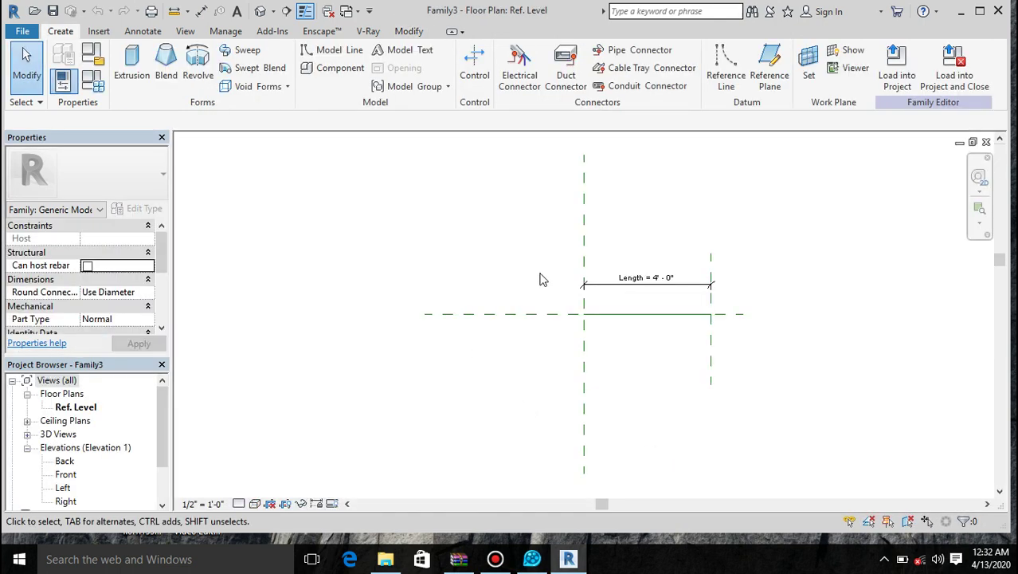
click(345, 11)
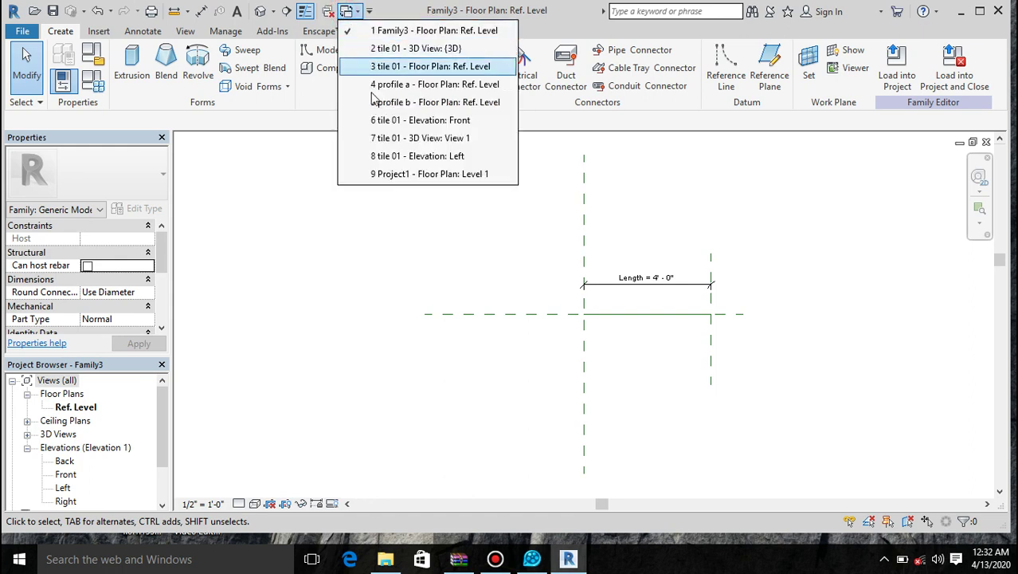
click(392, 138)
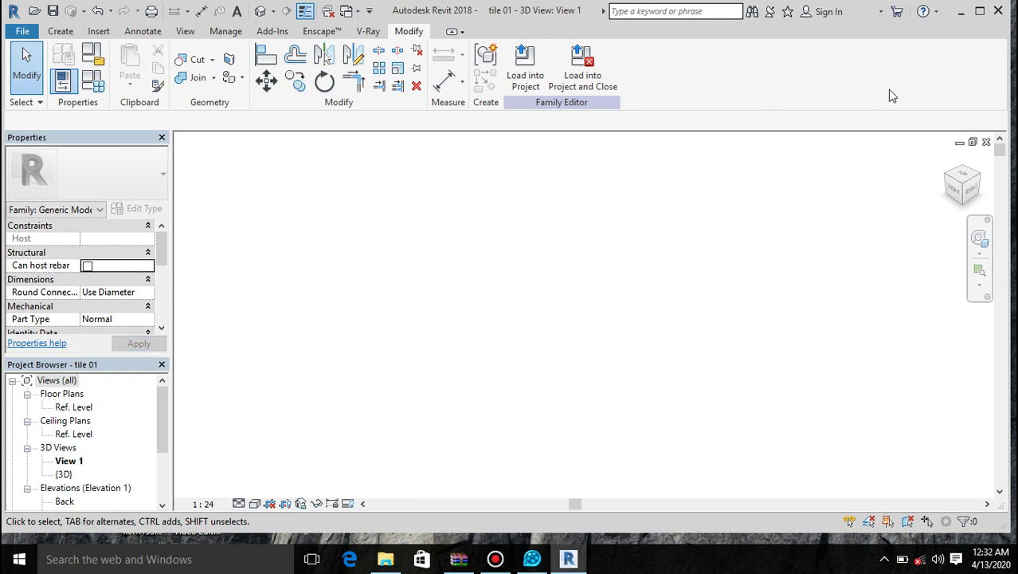
Step: Reset the view to Home, select the swept blend and check its Profile 1 and Profile 2 properties
click(948, 163)
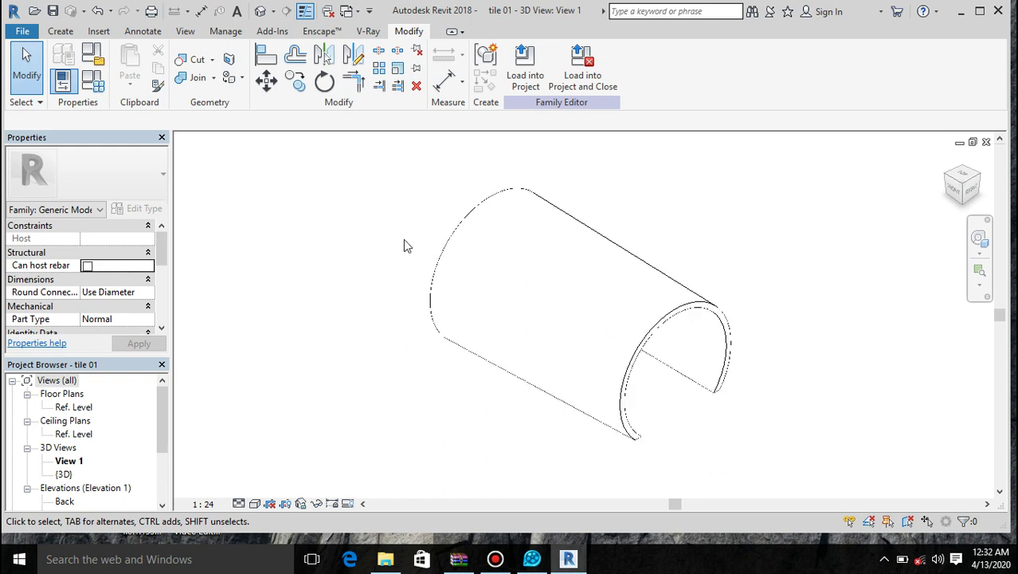
click(436, 276)
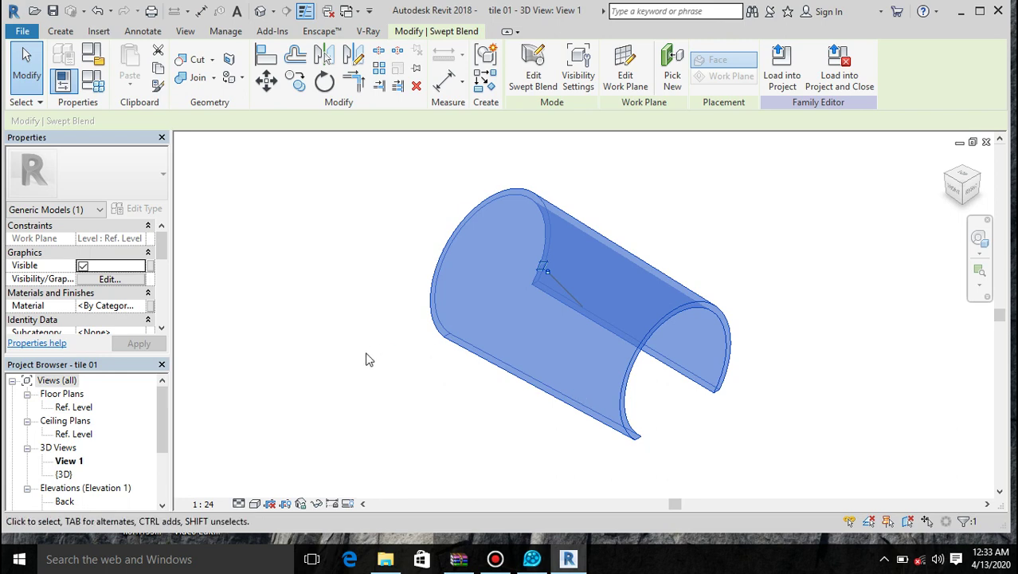
drag(162, 253, 166, 307)
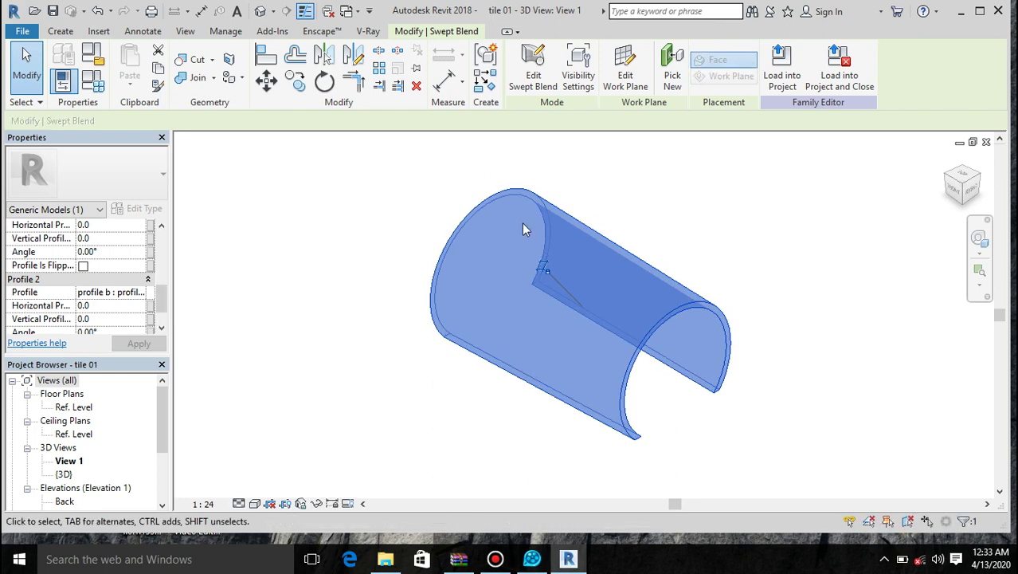
Step: Create a new instance parameter named 'angle' and link Profile 1 Angle to it
click(152, 251)
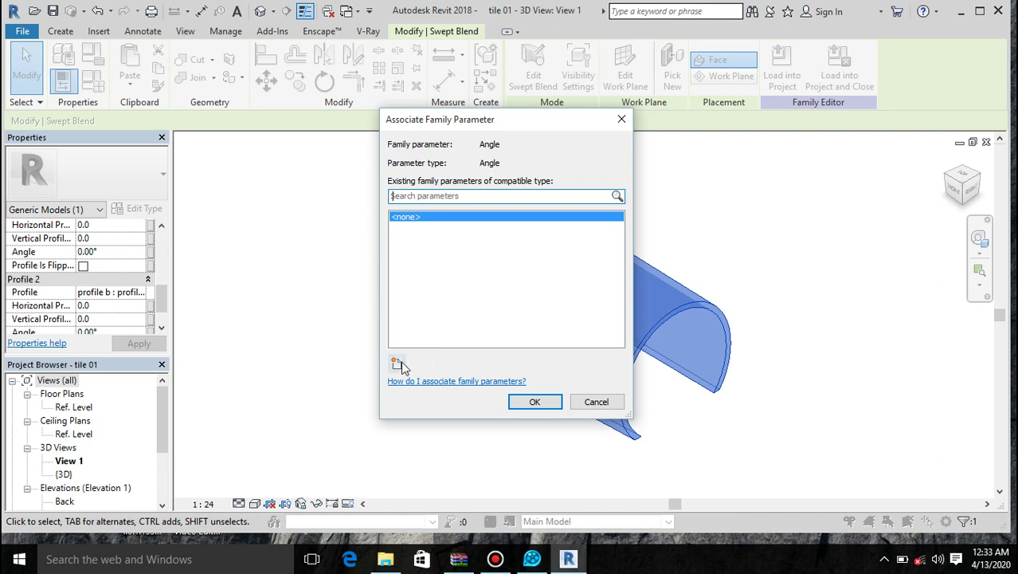
click(397, 364)
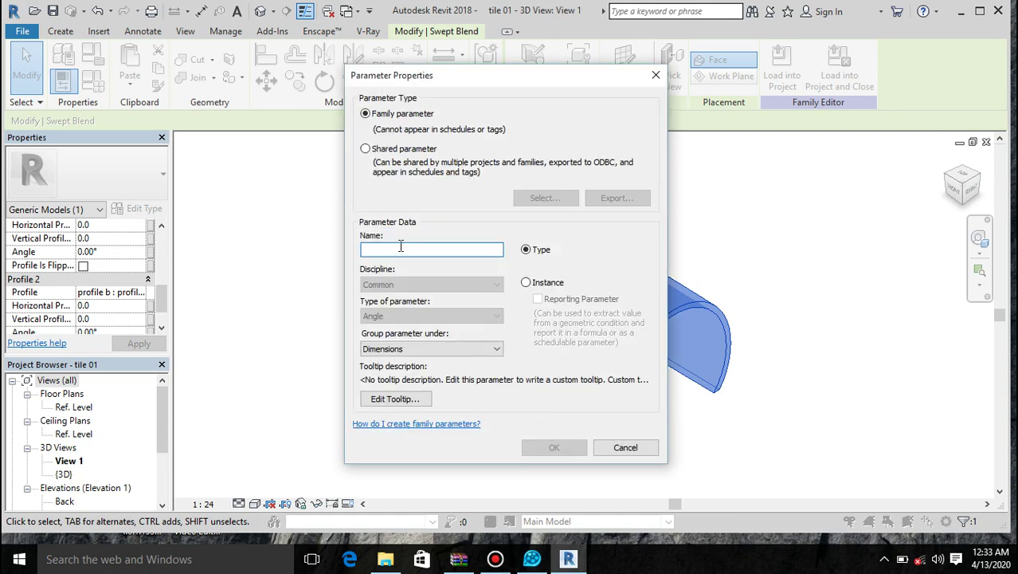
text(angle)
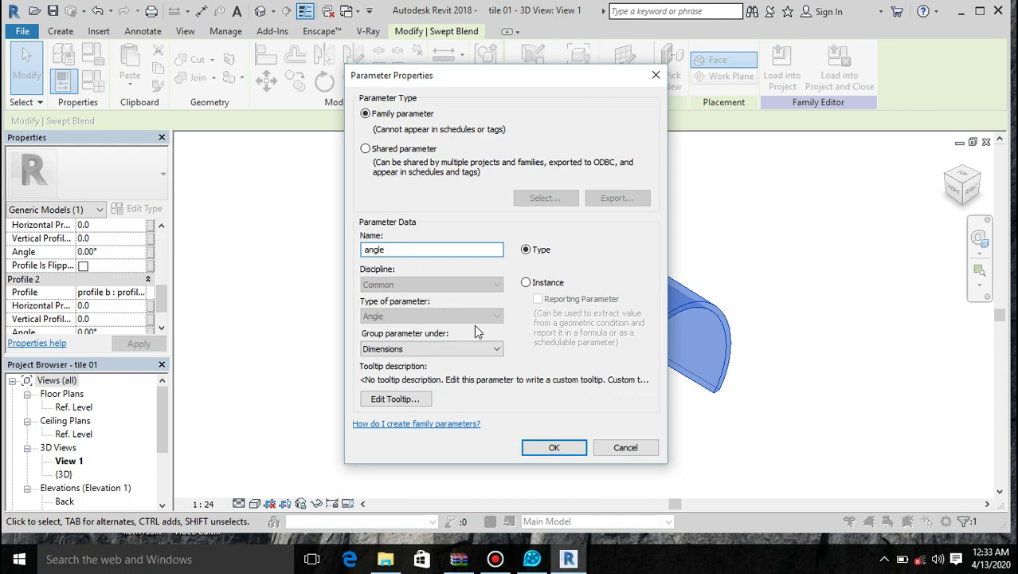
click(525, 283)
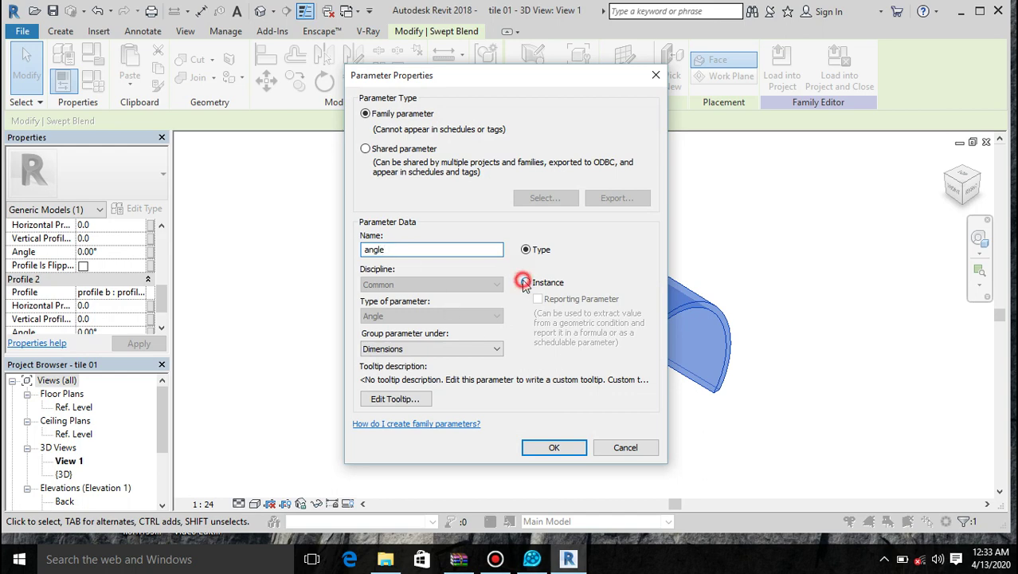
click(548, 447)
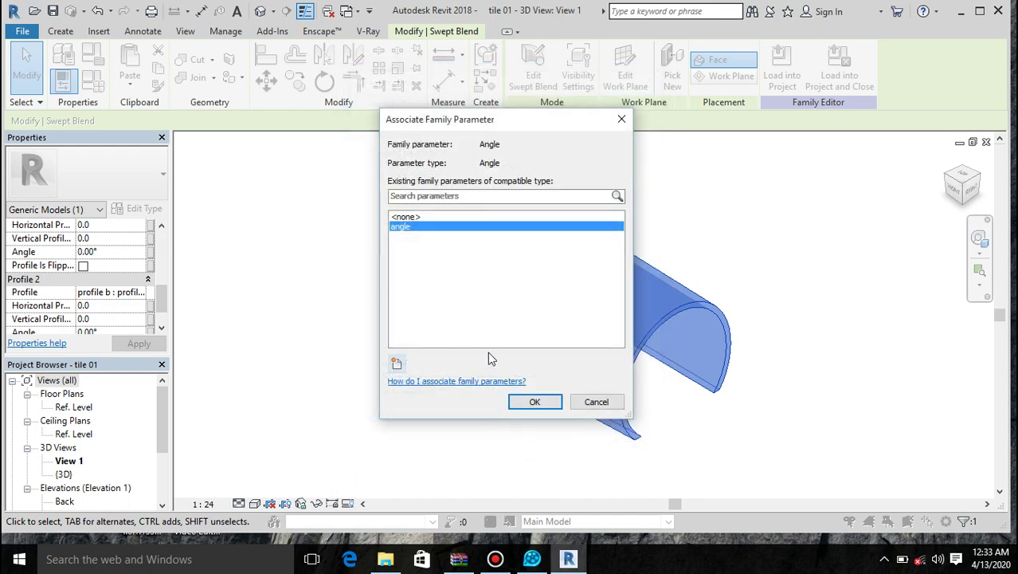
click(512, 399)
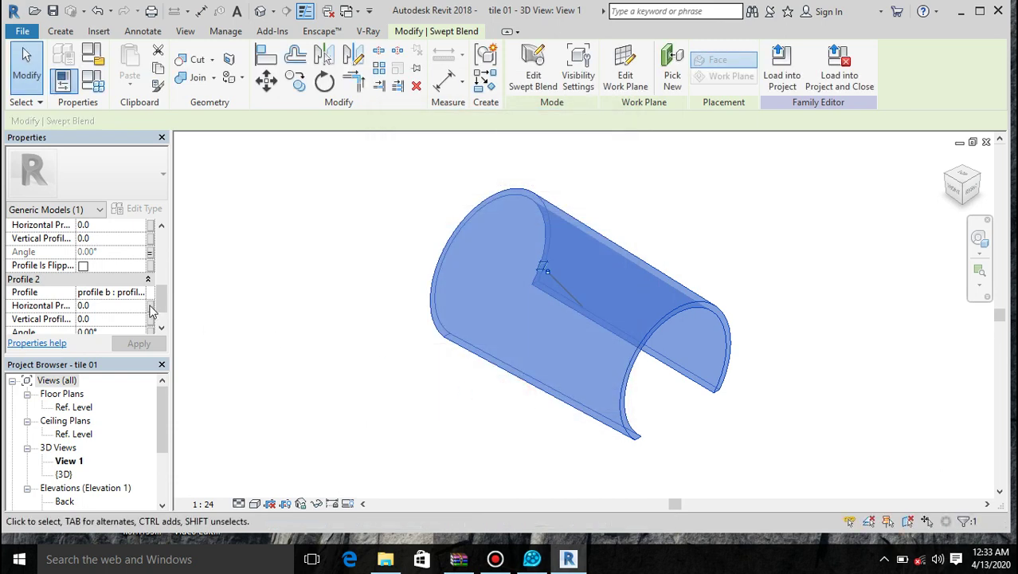
Step: Link Profile 2 Angle to the same 'angle' parameter
drag(162, 301, 160, 309)
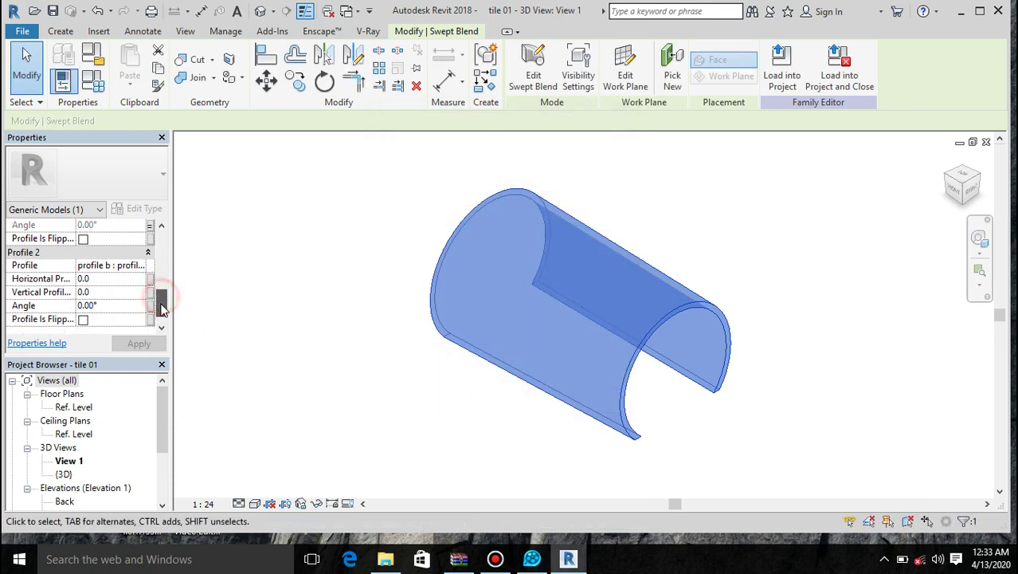
click(150, 306)
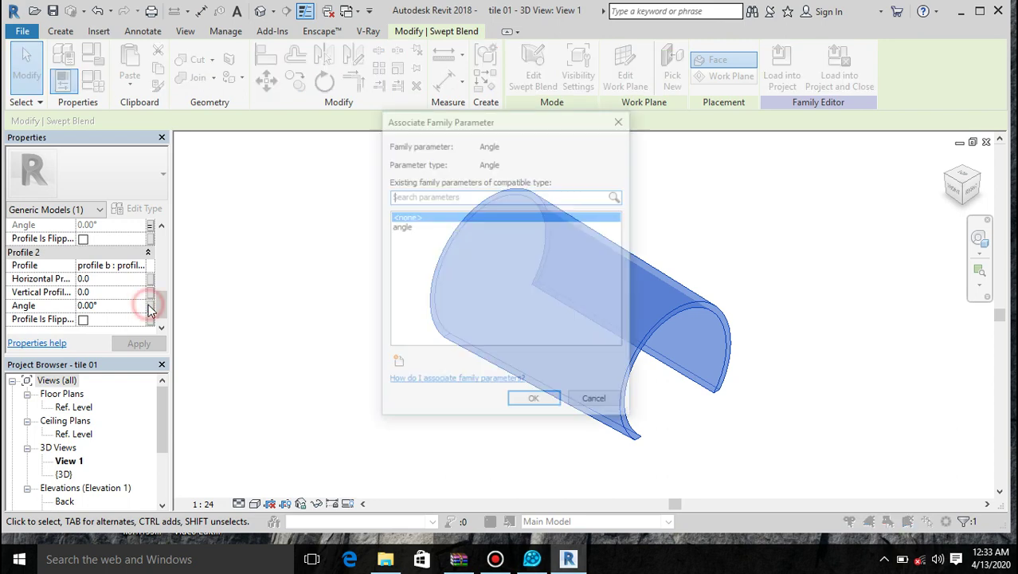
click(414, 227)
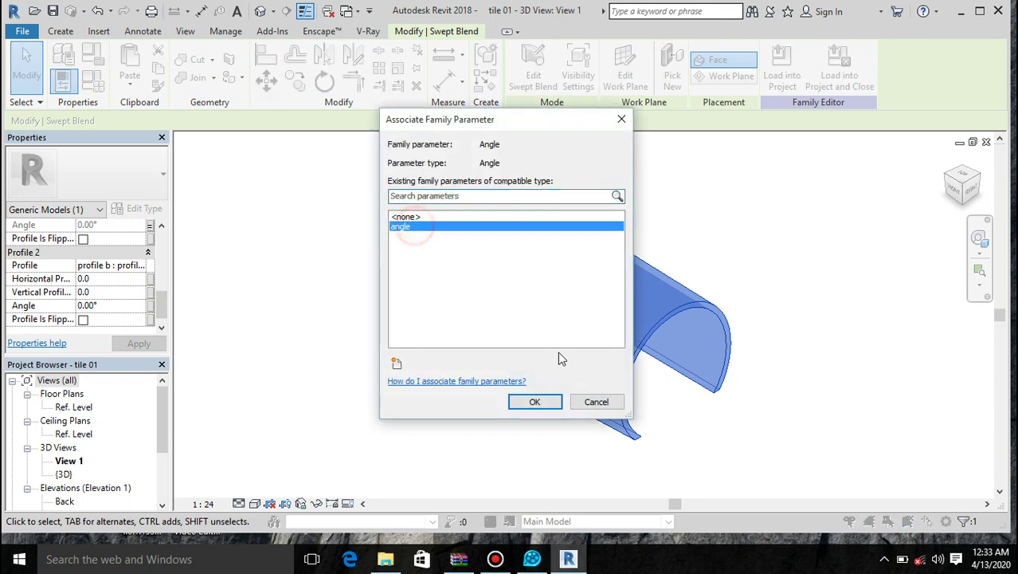
click(535, 402)
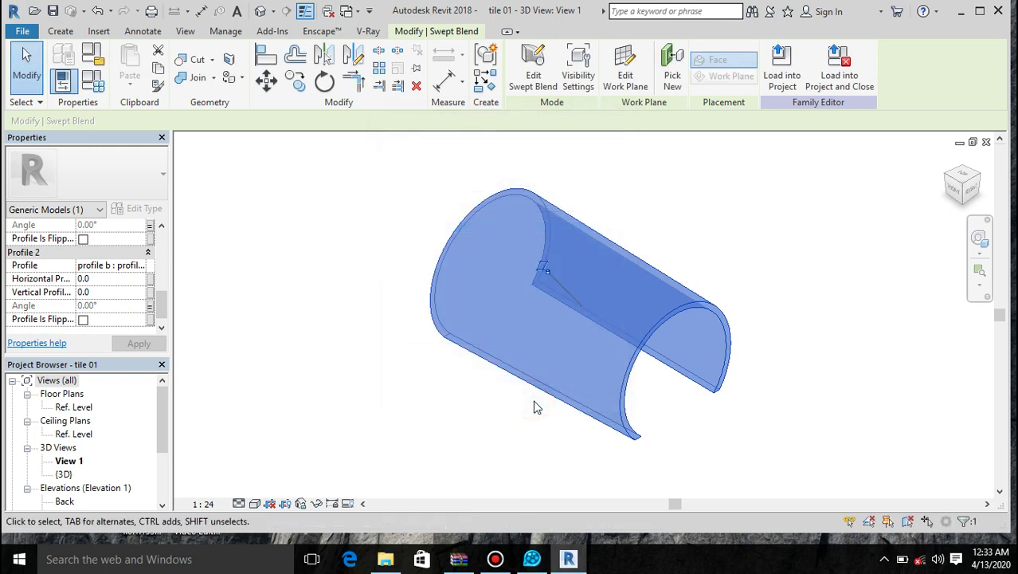
Step: Set the angle parameter to 30° in Family Types and apply it to preview the tile
click(92, 79)
click(212, 247)
text(30)
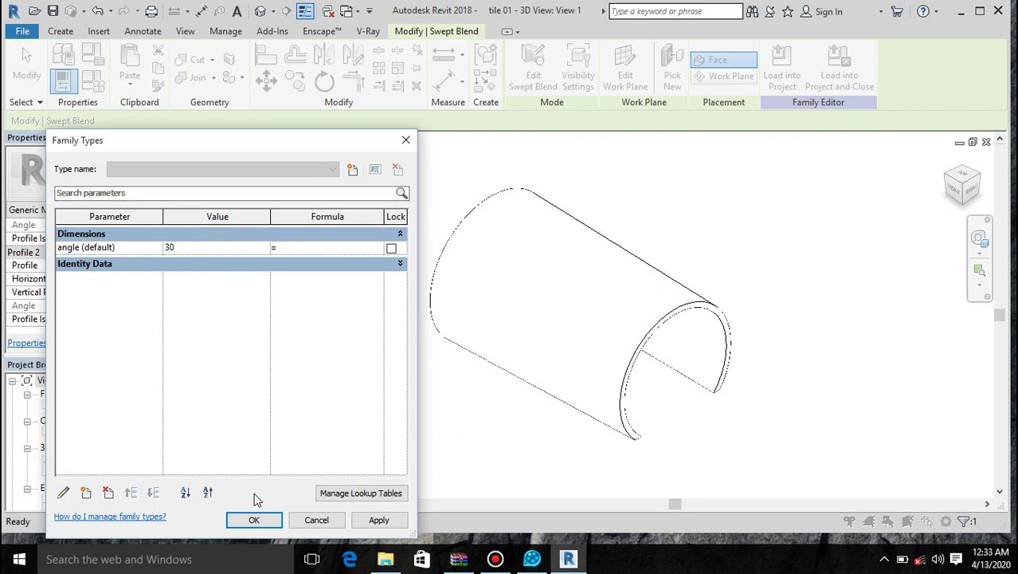
click(356, 520)
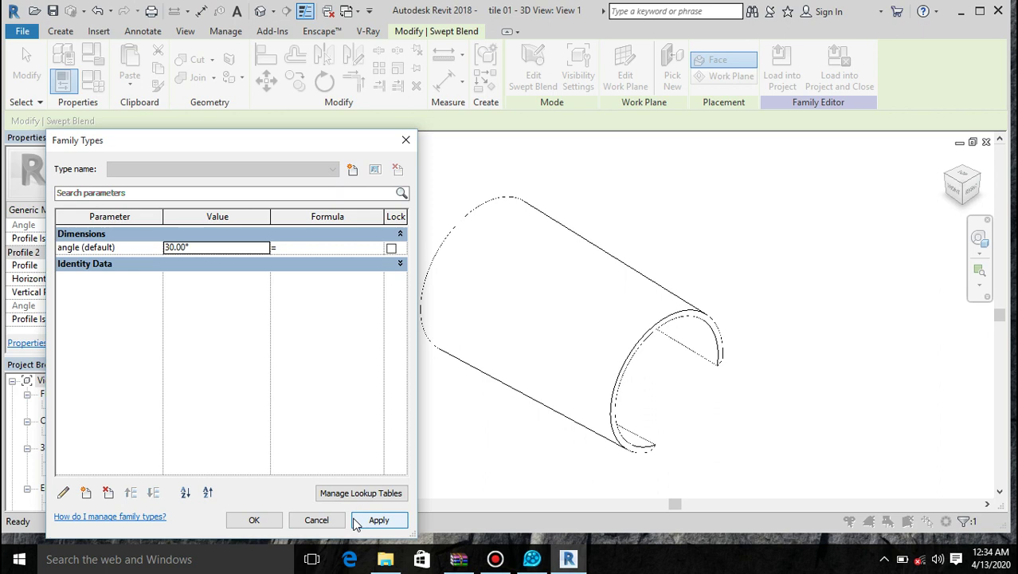
Step: Reset the angle parameter to 0° and close Family Types
click(211, 250)
text(0)
click(265, 519)
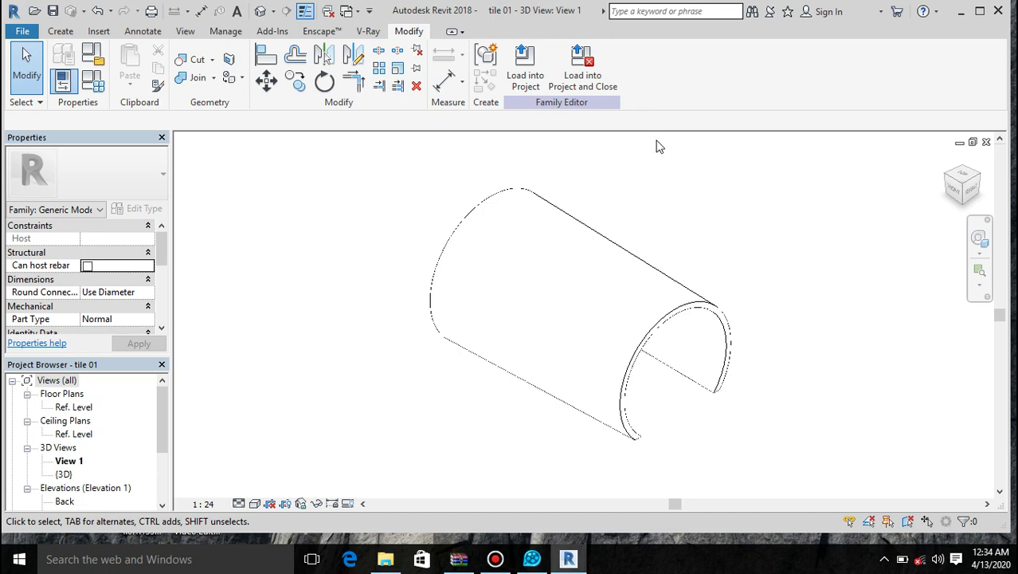
Step: Tick Shared in Family Category and Parameters for the Generic Models tile family and confirm
click(93, 57)
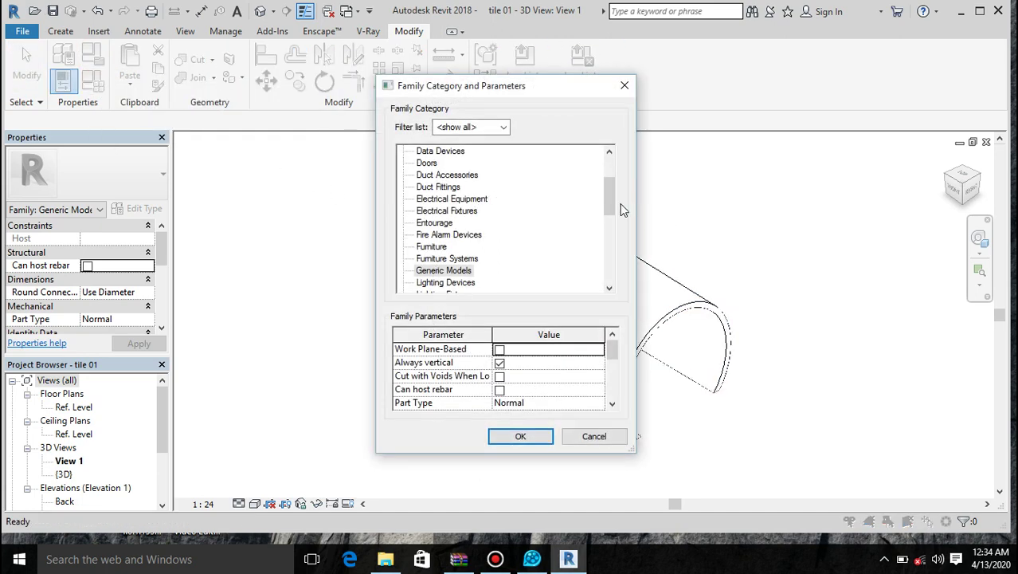
click(610, 351)
drag(611, 351, 610, 366)
click(499, 377)
click(515, 435)
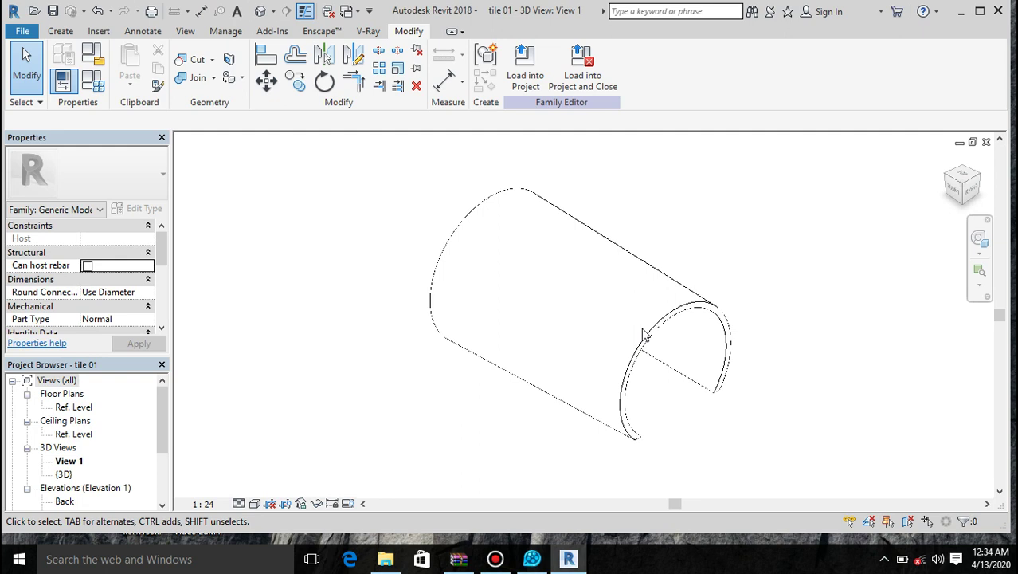
Step: Load the tile 01 family into Family3
click(538, 73)
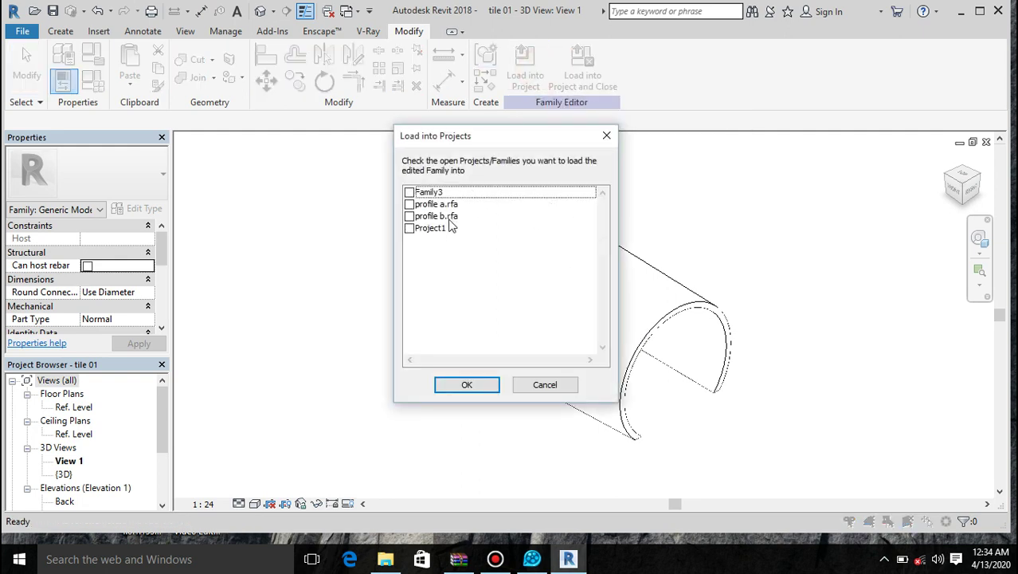
click(410, 194)
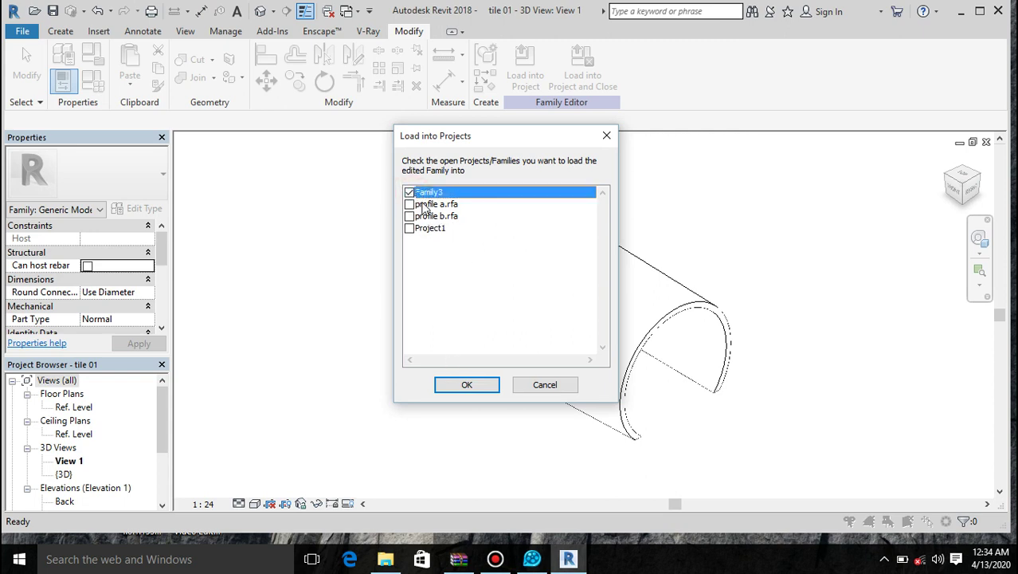
click(459, 386)
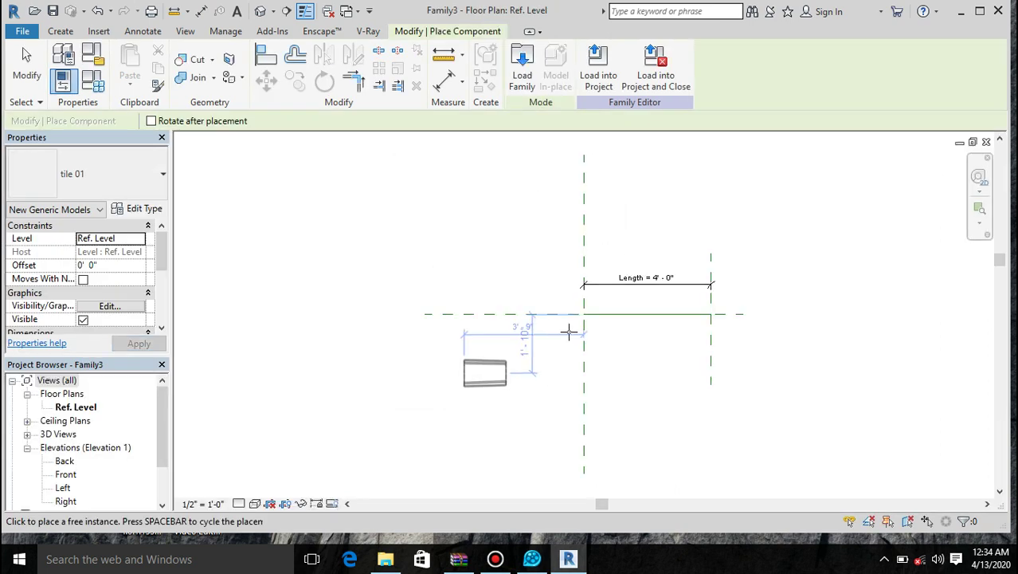
Step: Place one tile 01 instance on the centre reference plane of the Ref. Level plan and select it
scroll(628, 306, up, 3)
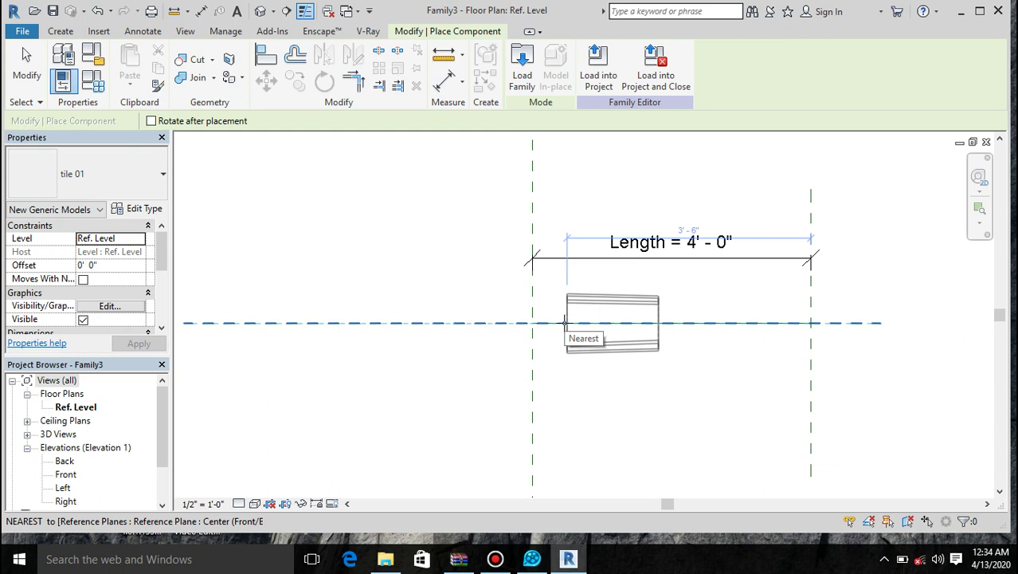
click(566, 321)
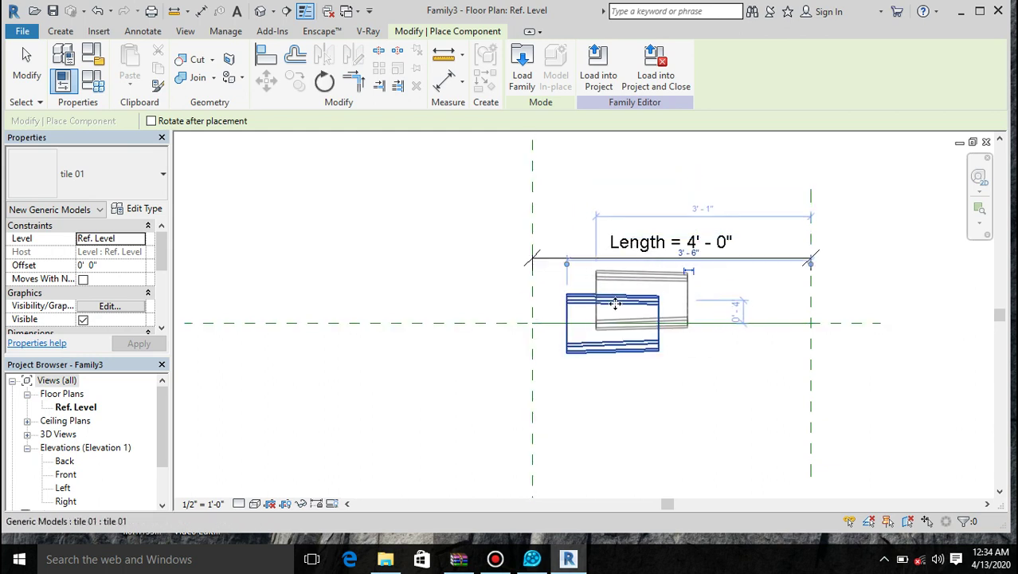
key(Escape)
key(Escape)
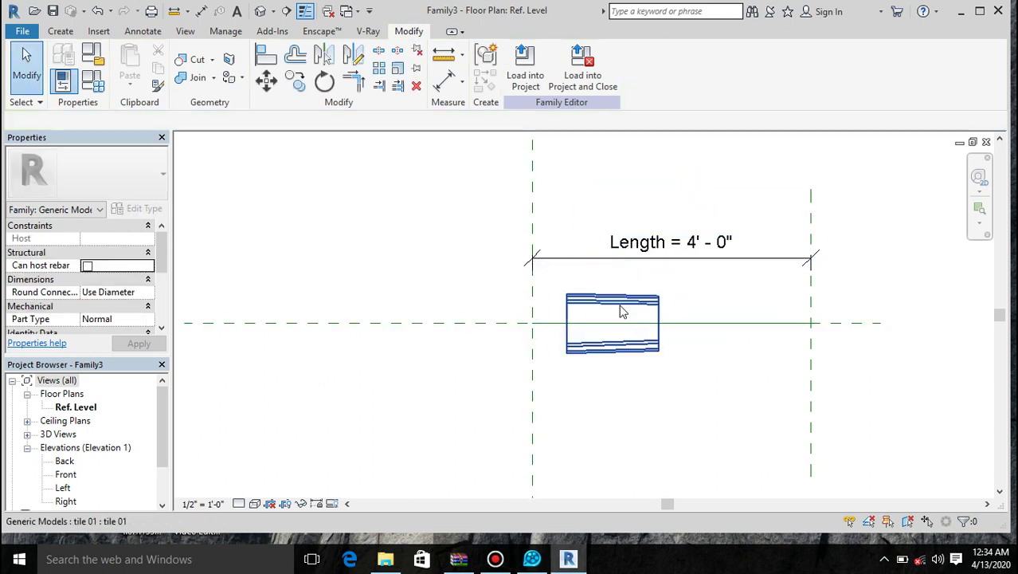
click(639, 299)
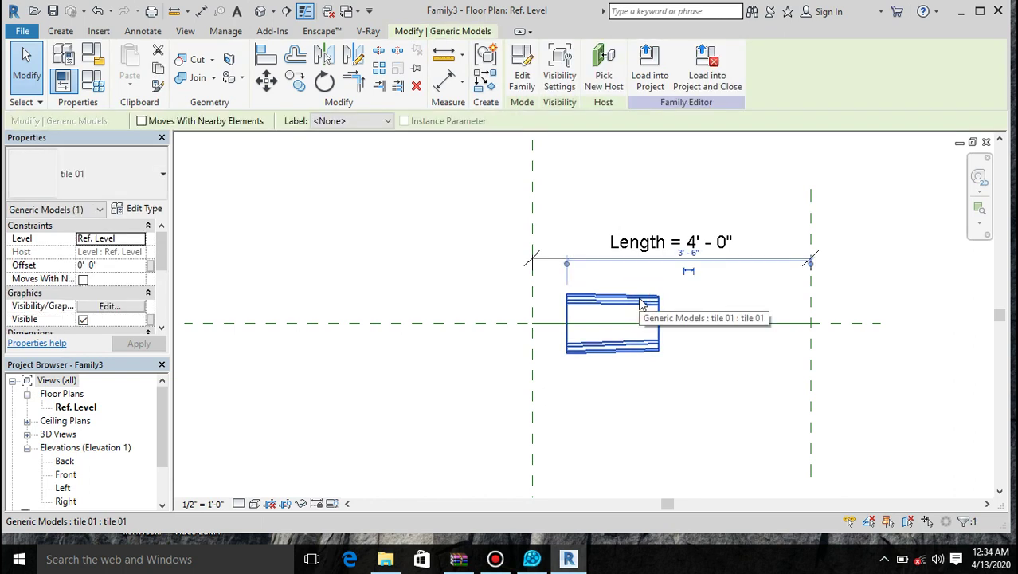
click(263, 53)
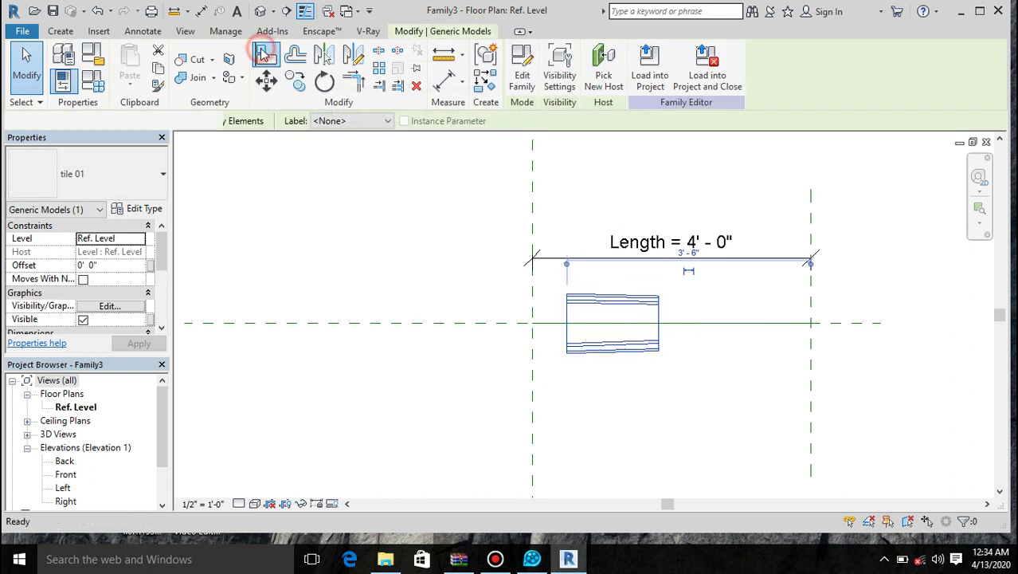
Step: Align the tile's left edge to the left vertical reference plane and lock it
scroll(593, 321, up, 3)
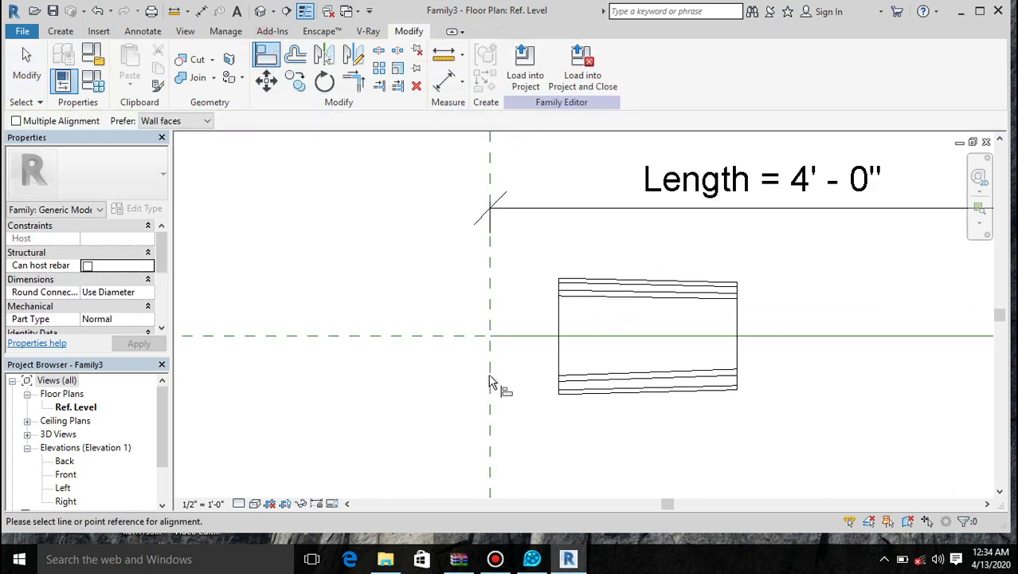
click(491, 379)
click(555, 370)
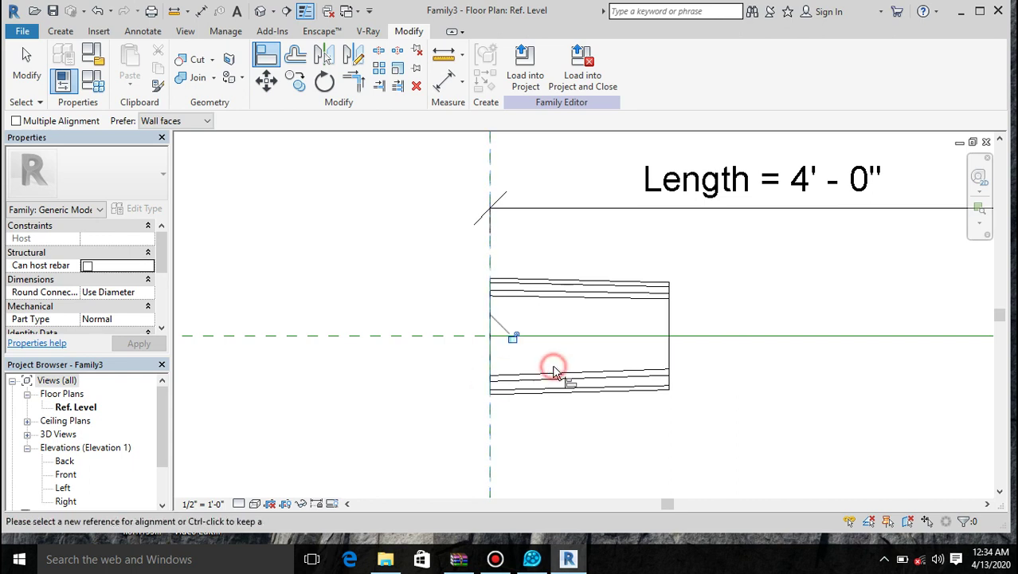
click(515, 340)
Step: Align the tile's centre to the horizontal reference line and lock it
click(704, 338)
click(610, 336)
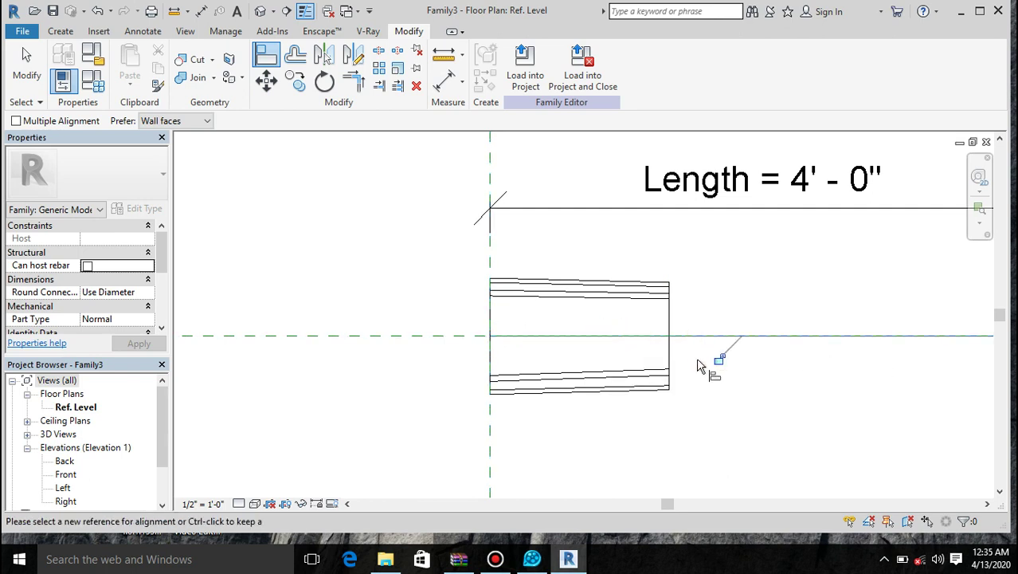
click(718, 359)
scroll(555, 335, down, 2)
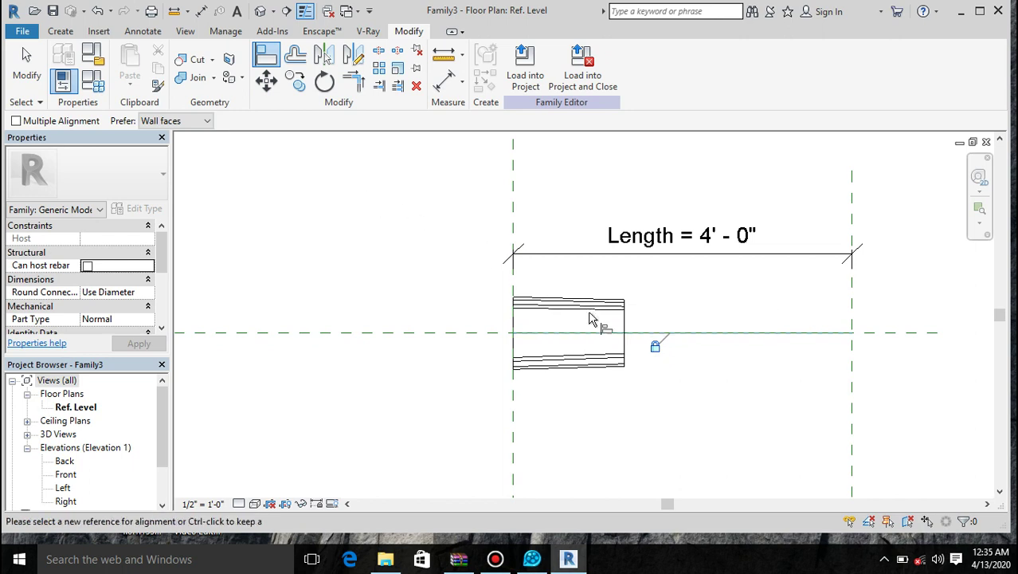
key(Escape)
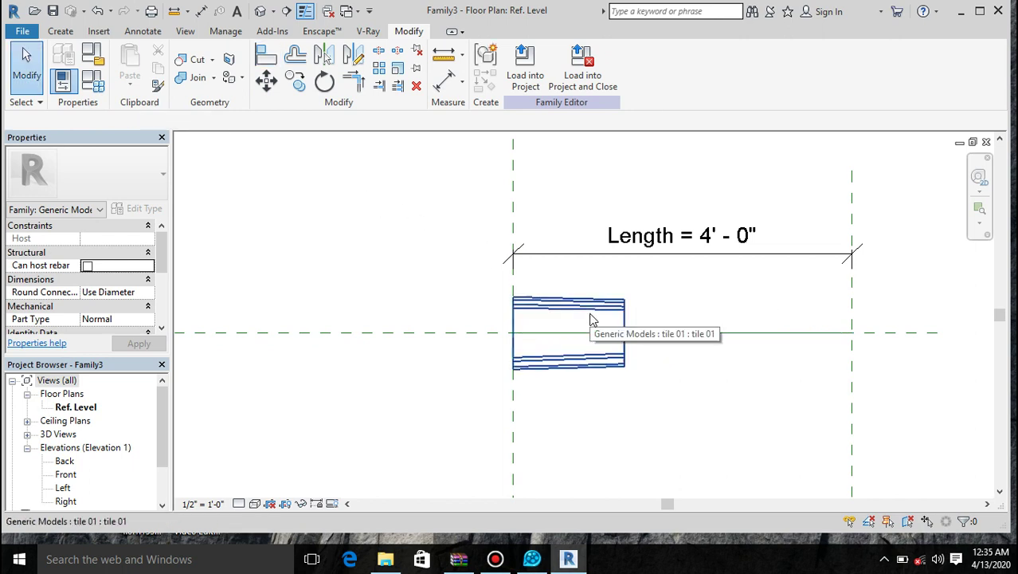
click(593, 320)
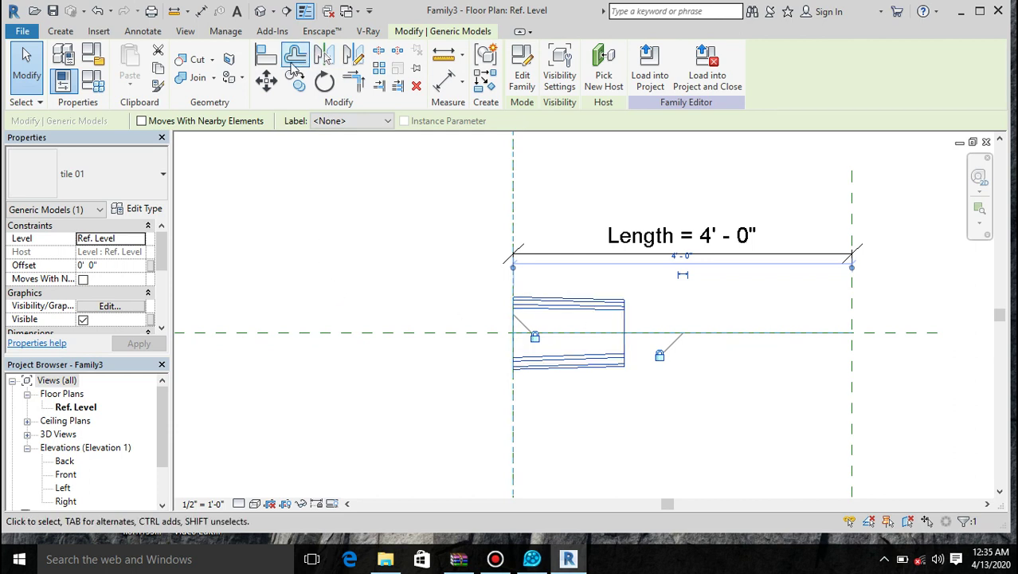
Step: Create a linear array of 2 tiles using Move To: Last, ending at the Right reference plane
click(378, 67)
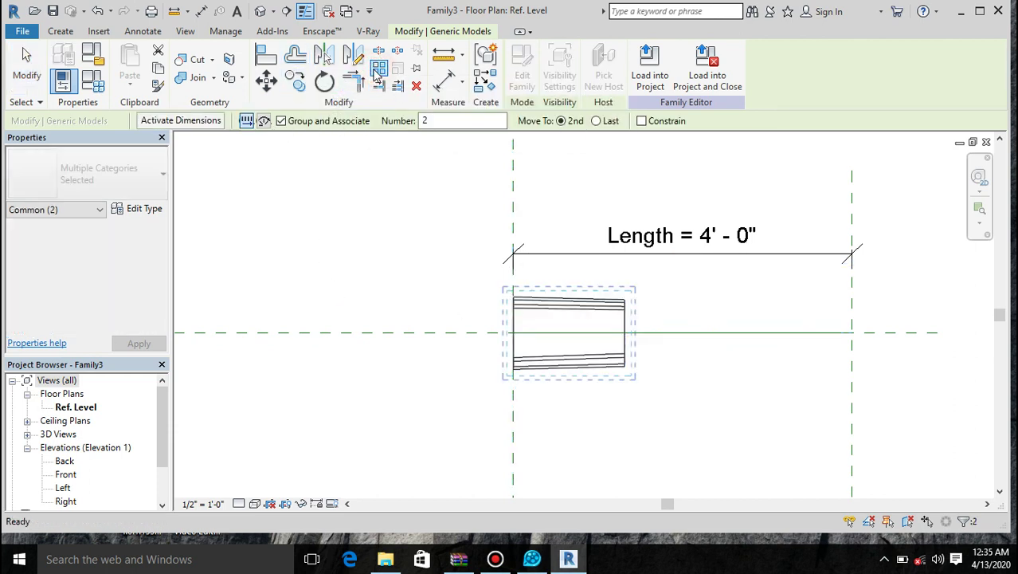
click(595, 120)
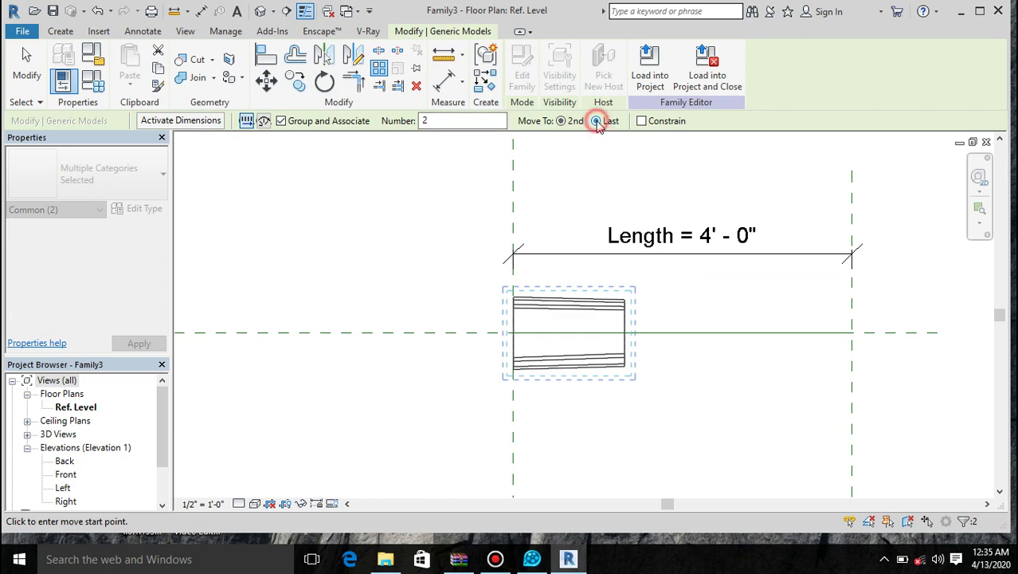
click(625, 331)
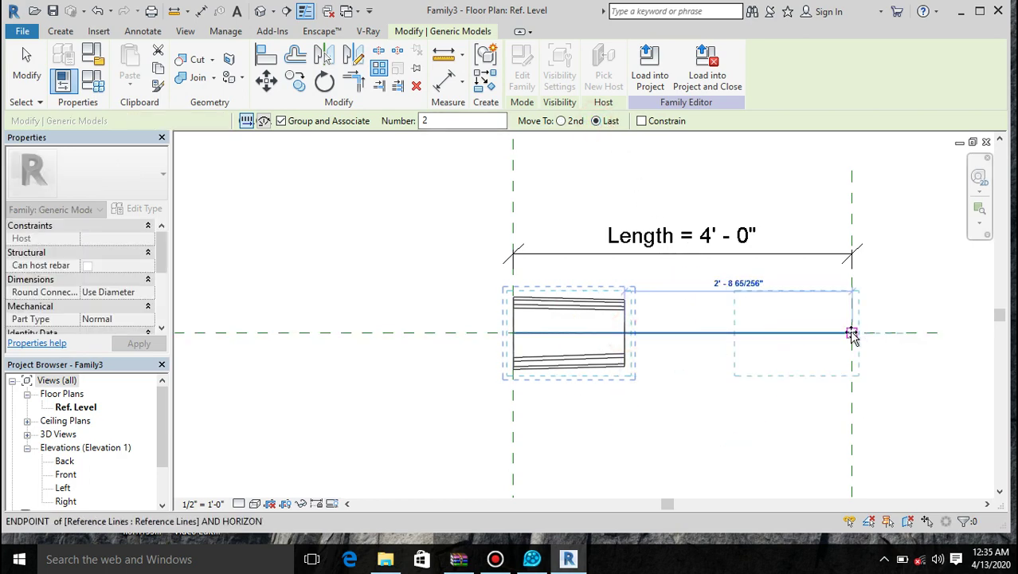
click(851, 332)
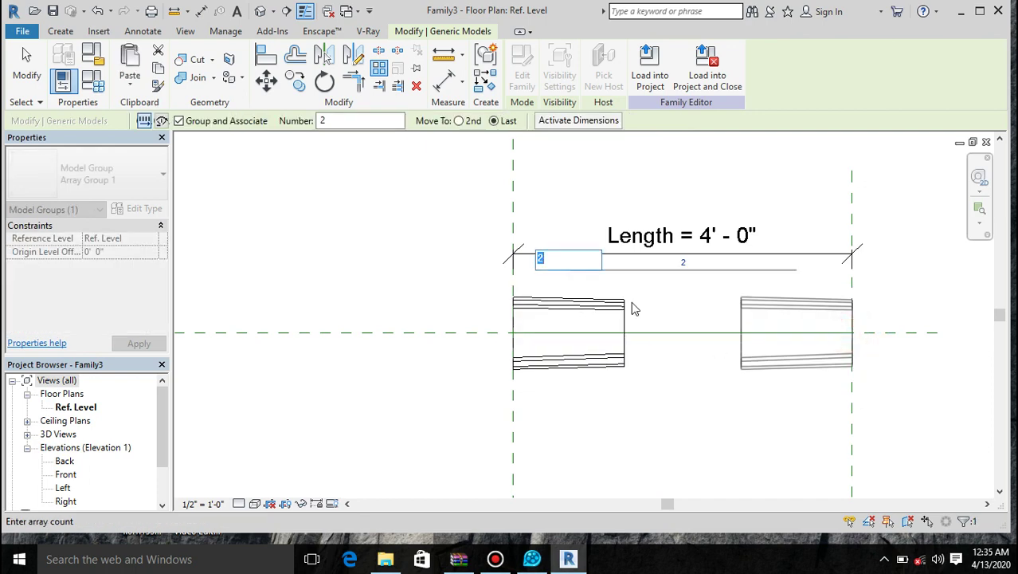
click(375, 251)
Step: Test the array by dragging the Right reference plane outward, then undo the move
scroll(380, 265, down, 2)
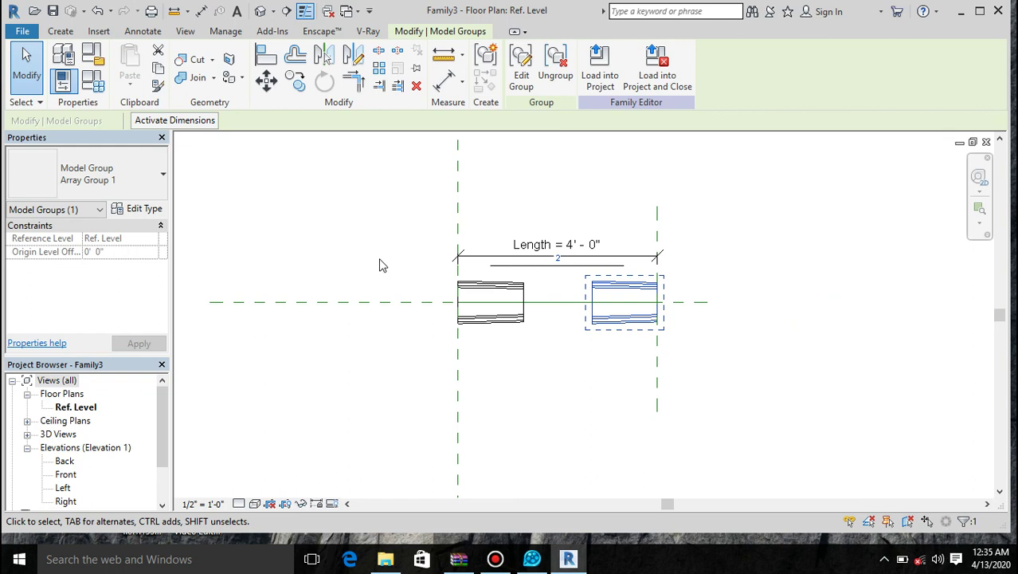
click(658, 237)
drag(659, 239, 798, 218)
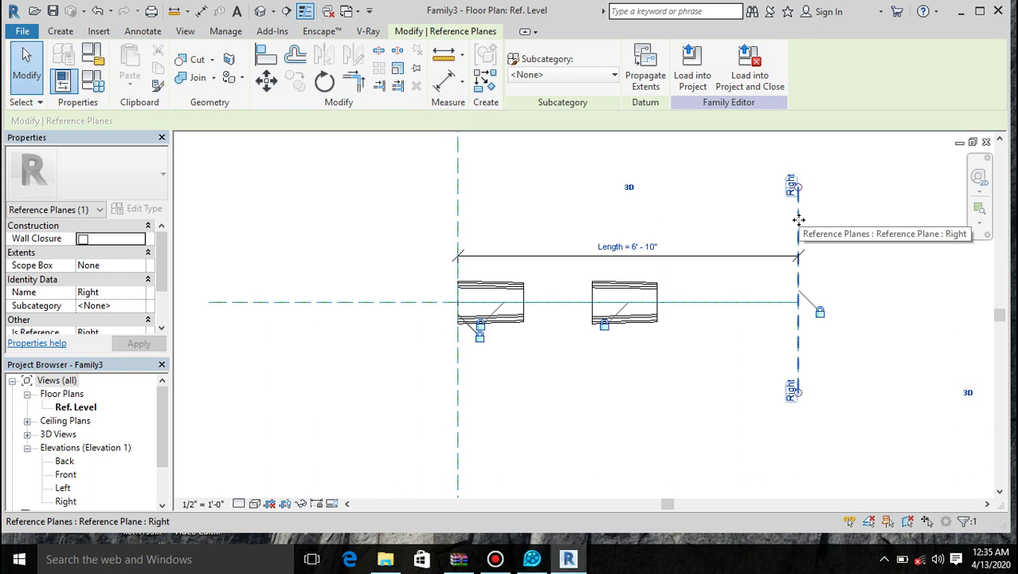
key(ctrl+z)
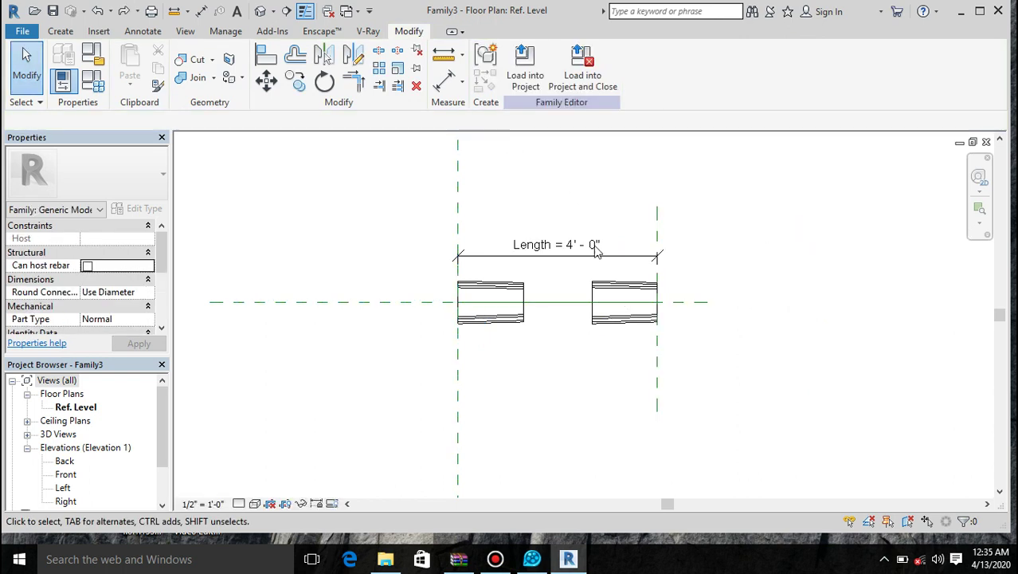
Step: Align the second tile's right edge to the Right reference plane and lock it
click(267, 54)
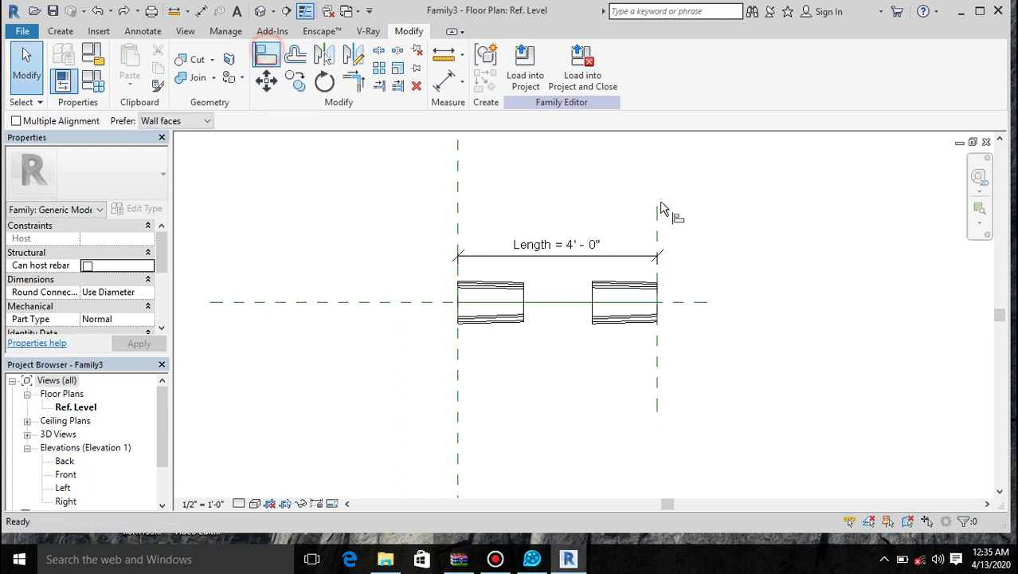
click(664, 342)
click(660, 311)
click(679, 331)
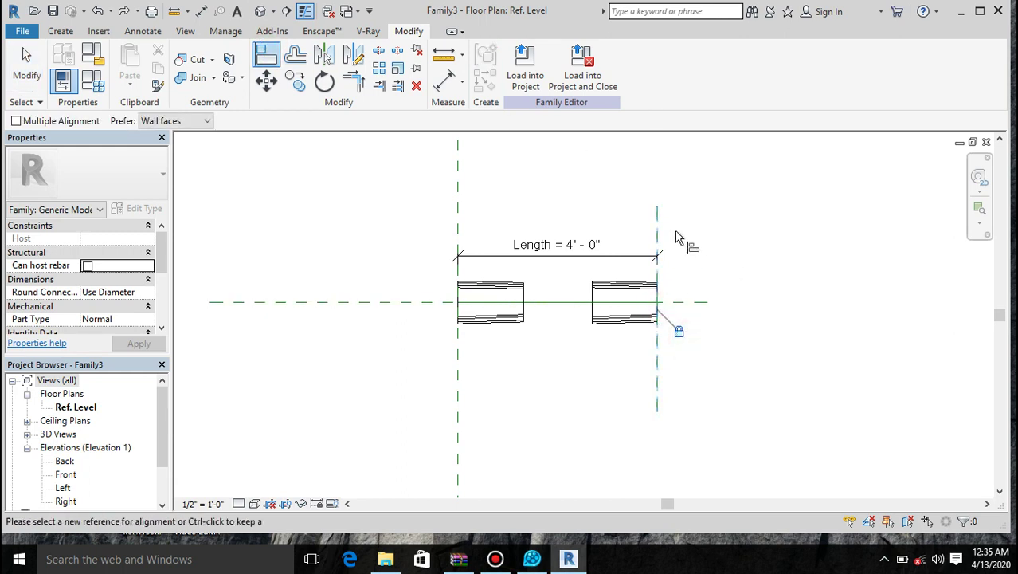
key(Escape)
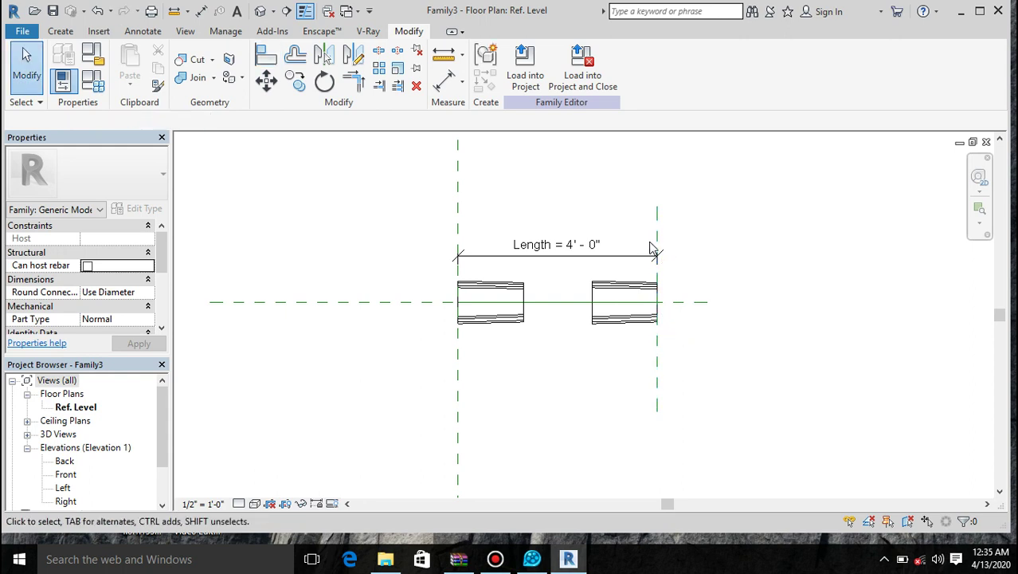
Step: Drag the Right reference plane outward so Length reads 5'-6"
click(658, 240)
drag(662, 240, 734, 258)
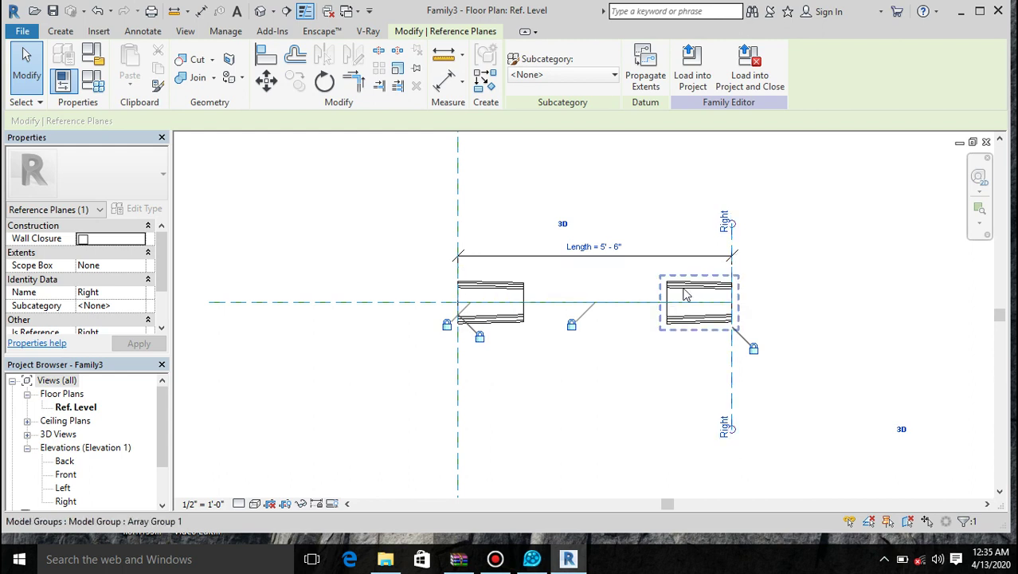
scroll(686, 294, up, 2)
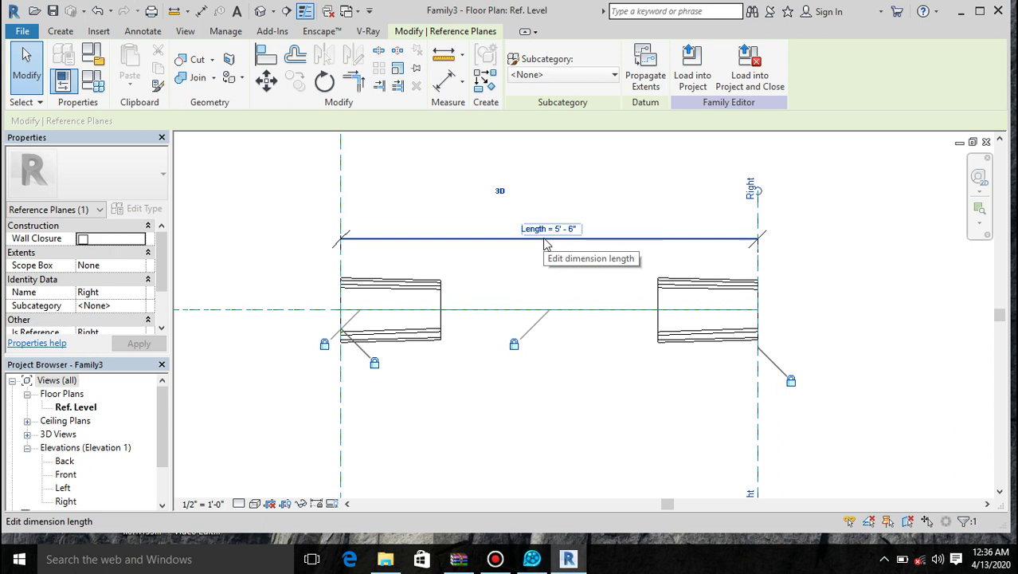
Step: Label the array count with a new instance parameter named A, currently 2
click(673, 279)
click(564, 249)
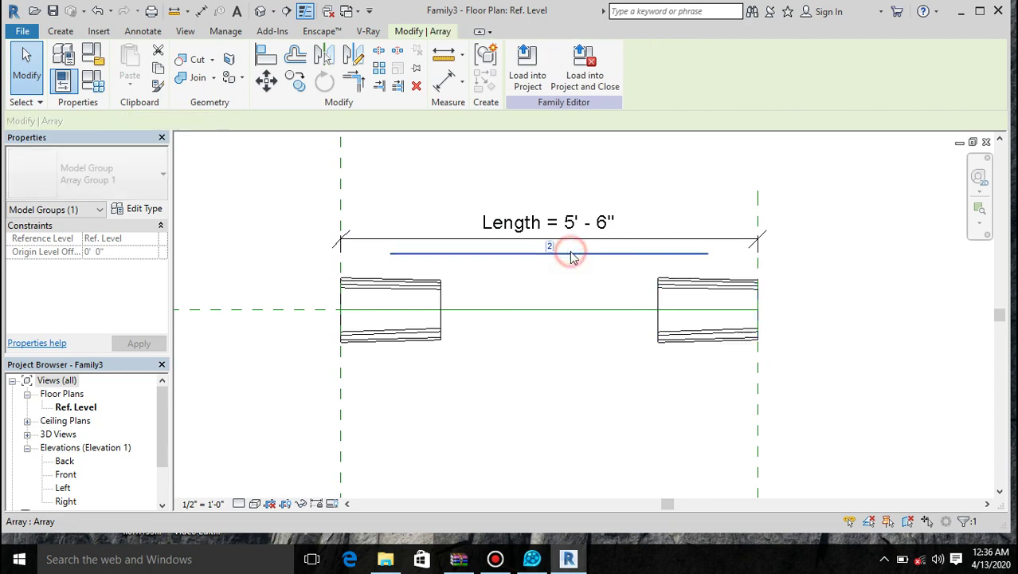
click(262, 122)
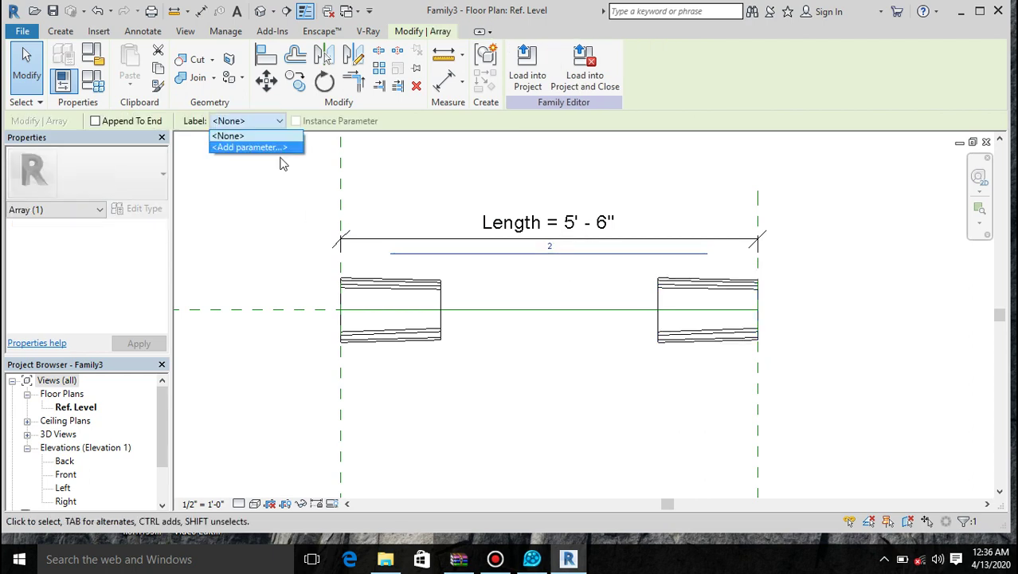
click(279, 148)
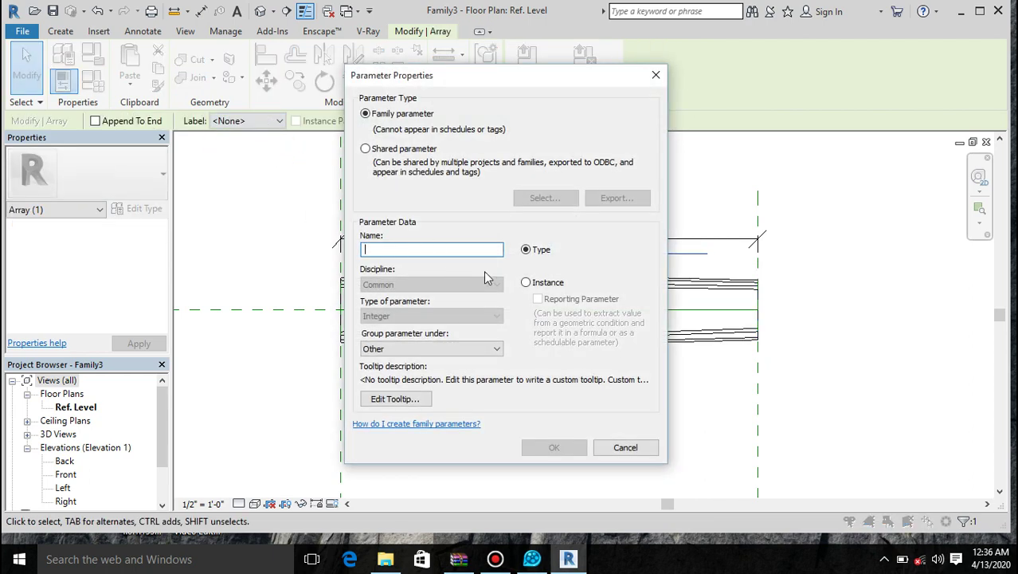
click(526, 283)
click(477, 251)
text(a)
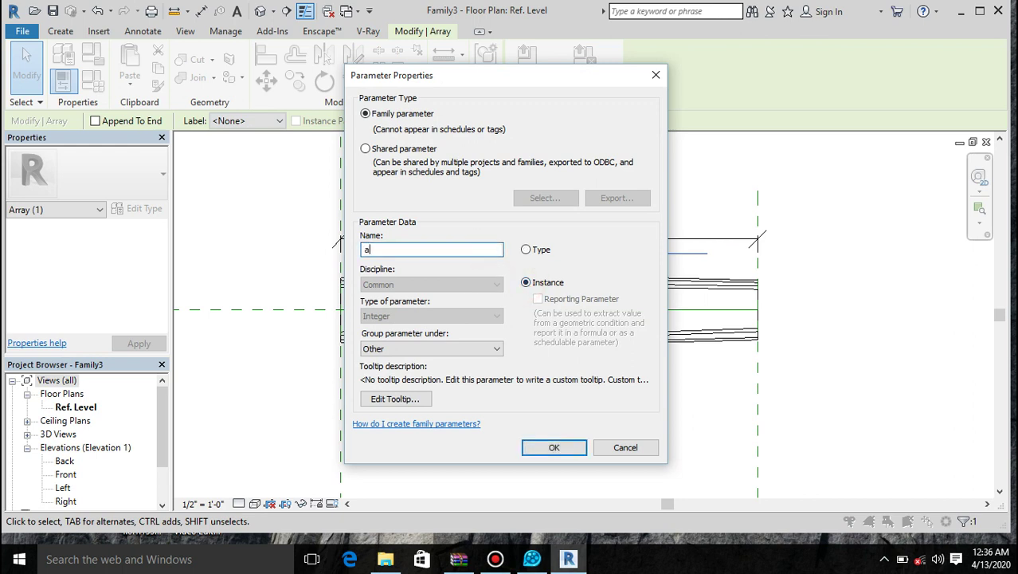
text(A)
click(548, 450)
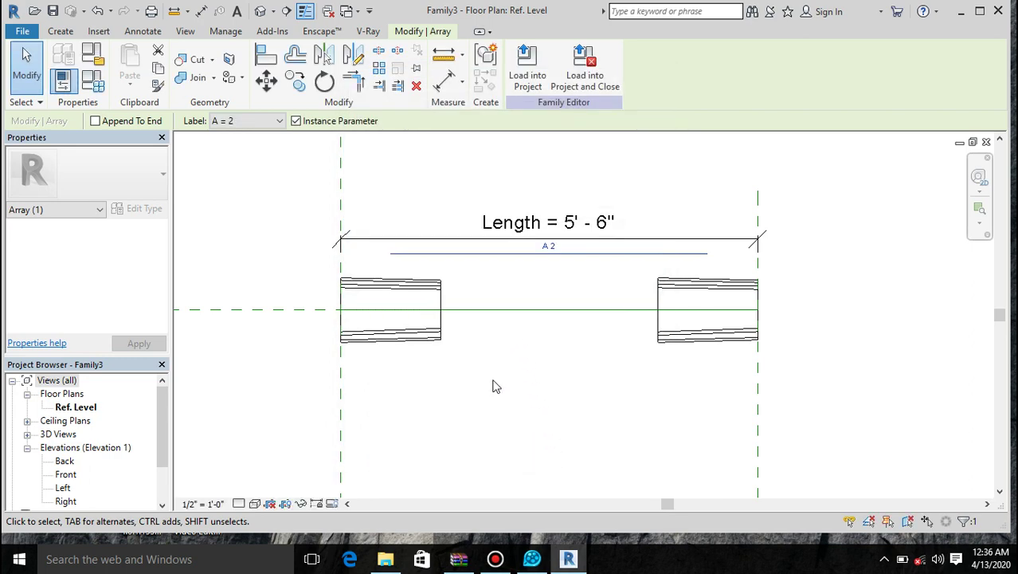
click(492, 386)
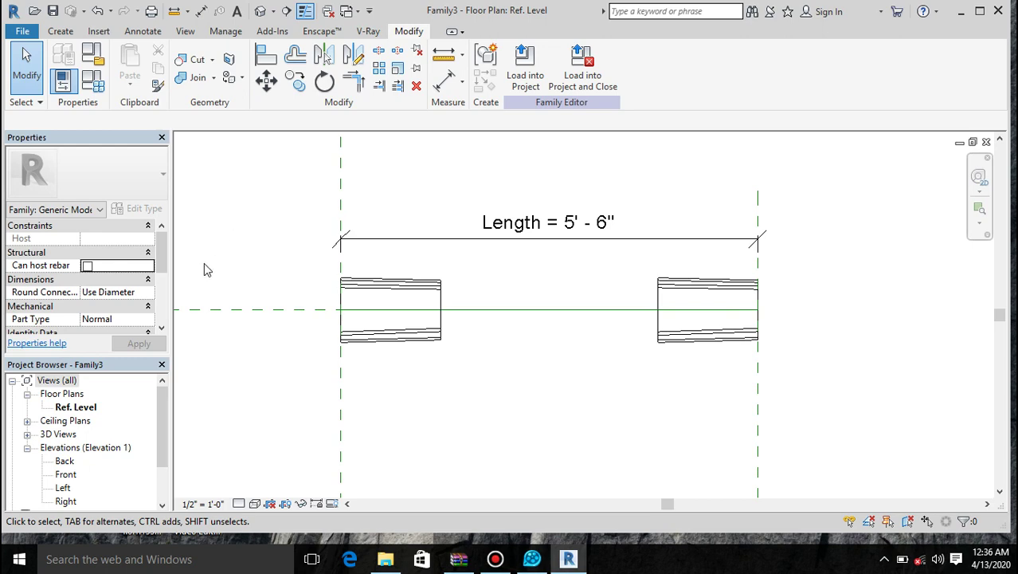
Step: Add instance length parameter B under Dimensions in Family Types and close the dialog
click(93, 80)
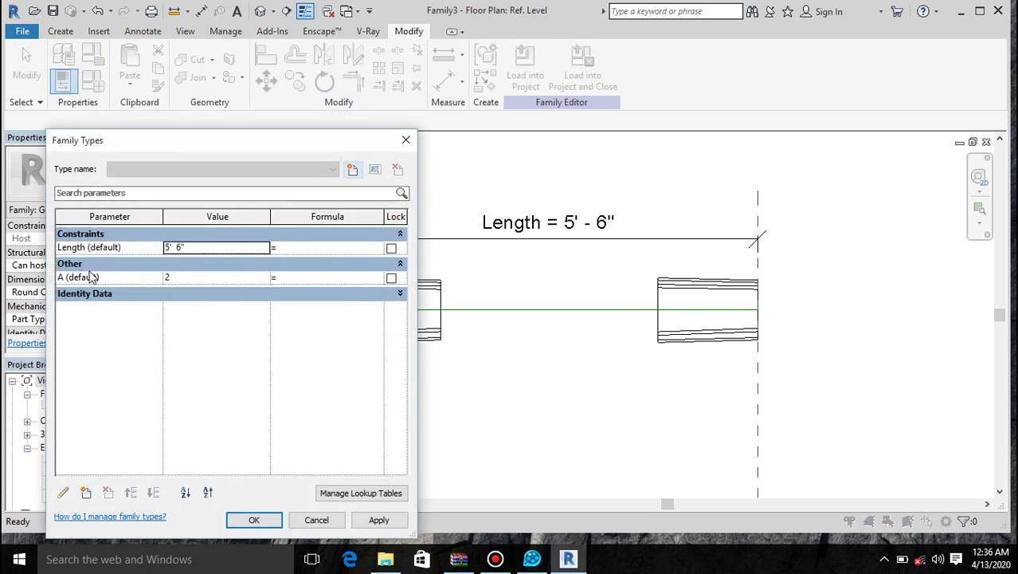
click(88, 493)
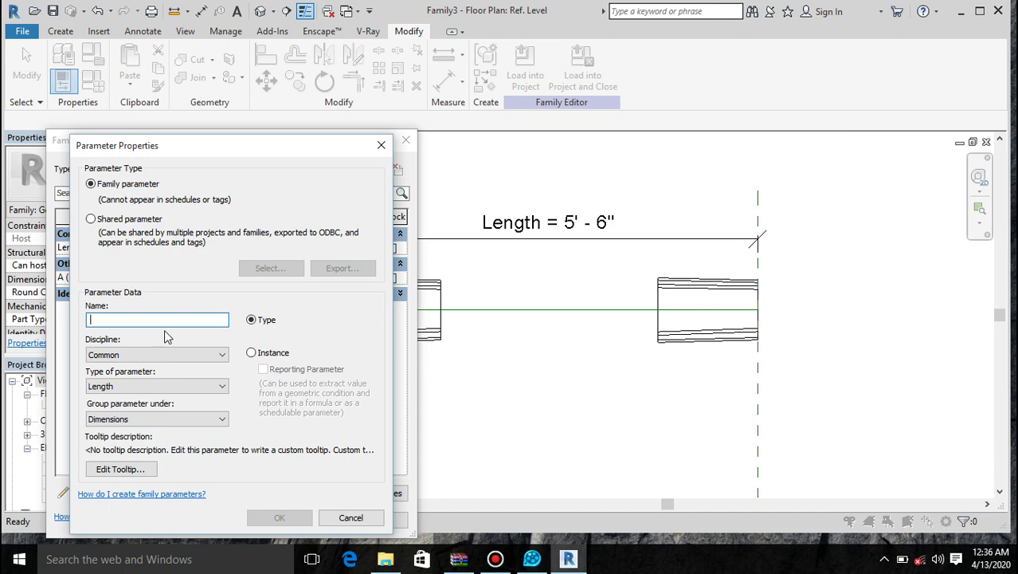
text(B)
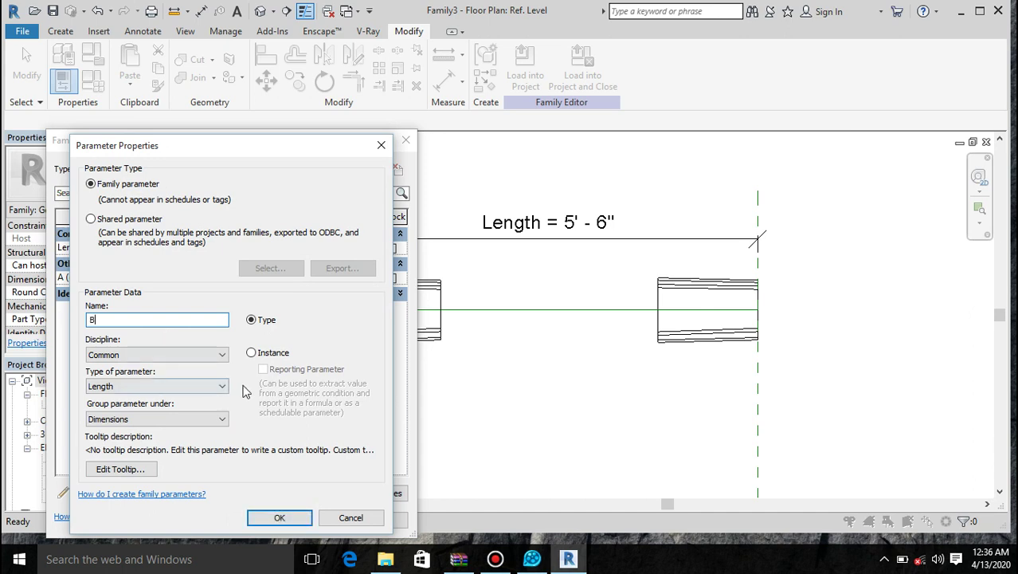
click(251, 353)
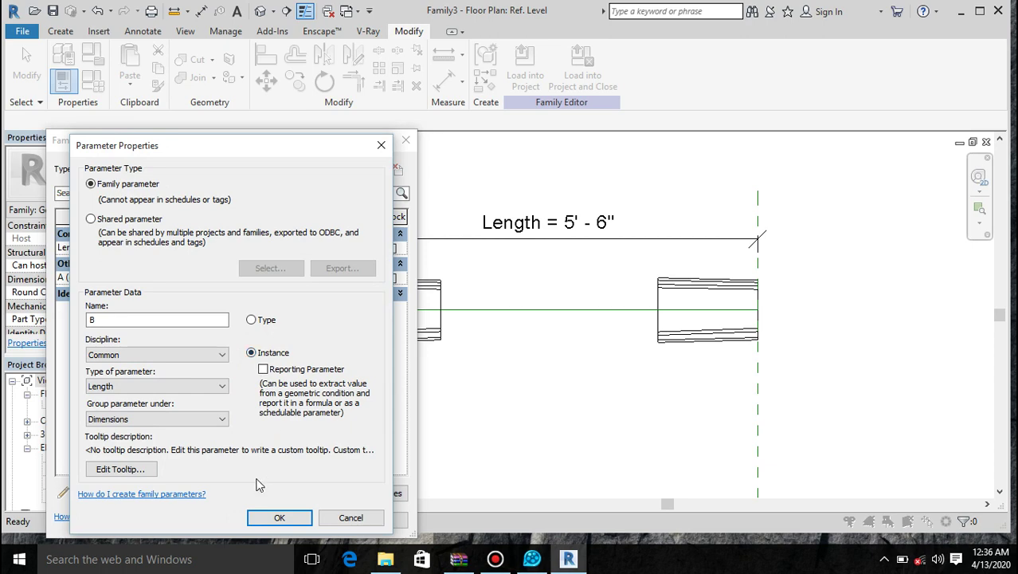
click(277, 518)
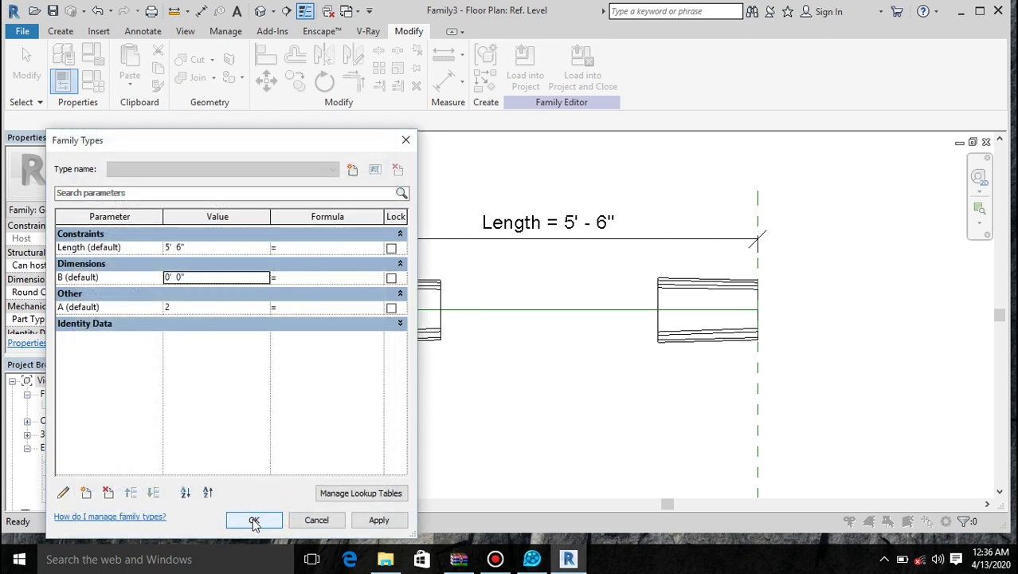
click(254, 520)
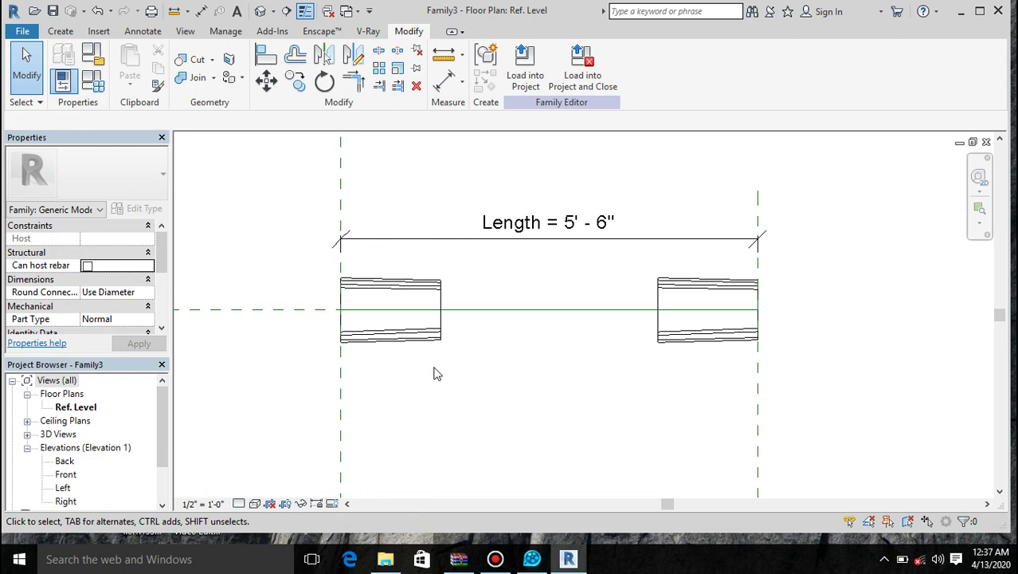
Step: Switch the length units to millimetres with UN, then confirm Length reads 1676
key(u)
key(n)
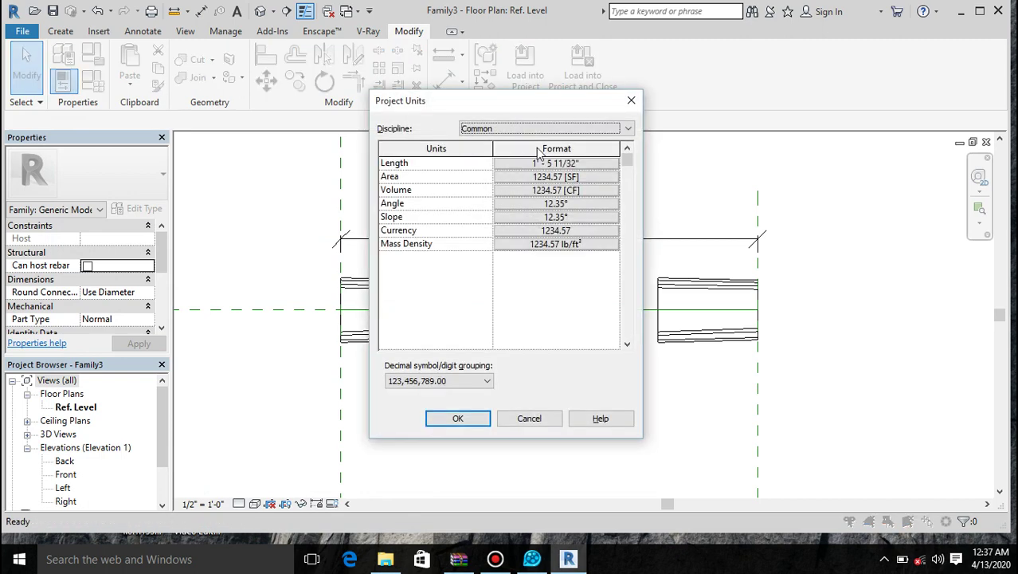
click(536, 167)
click(511, 195)
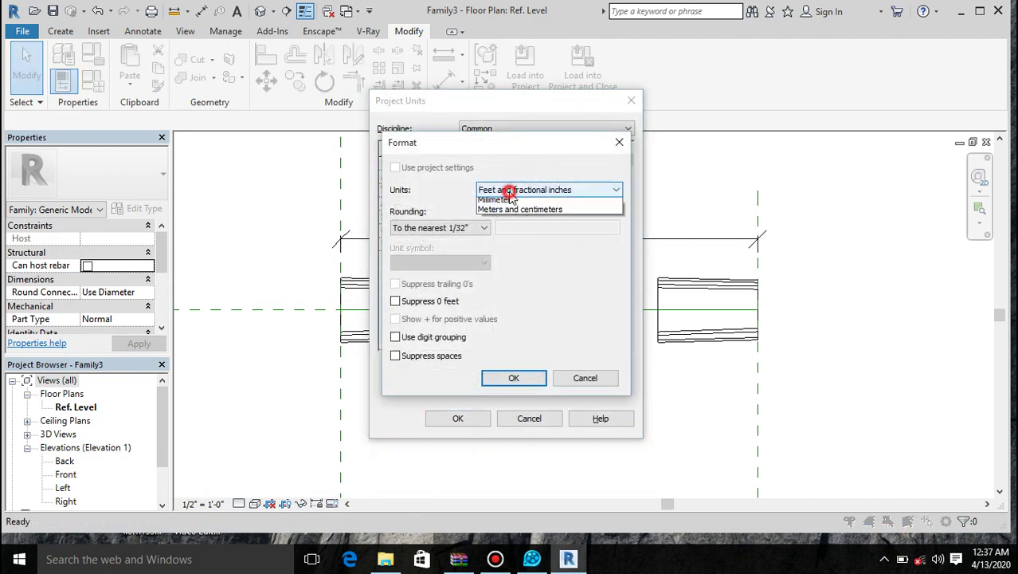
click(495, 273)
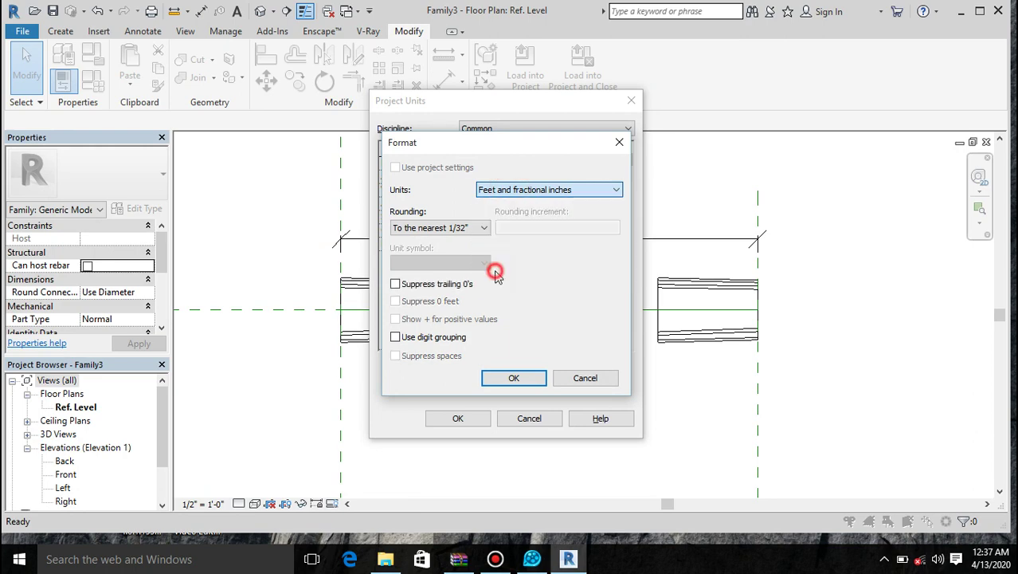
click(513, 377)
click(460, 418)
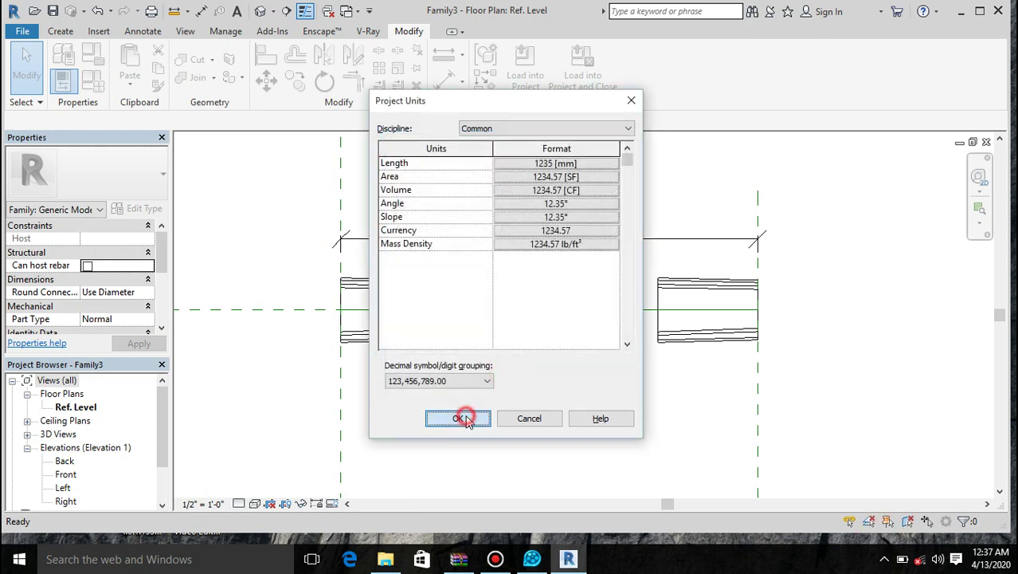
click(597, 227)
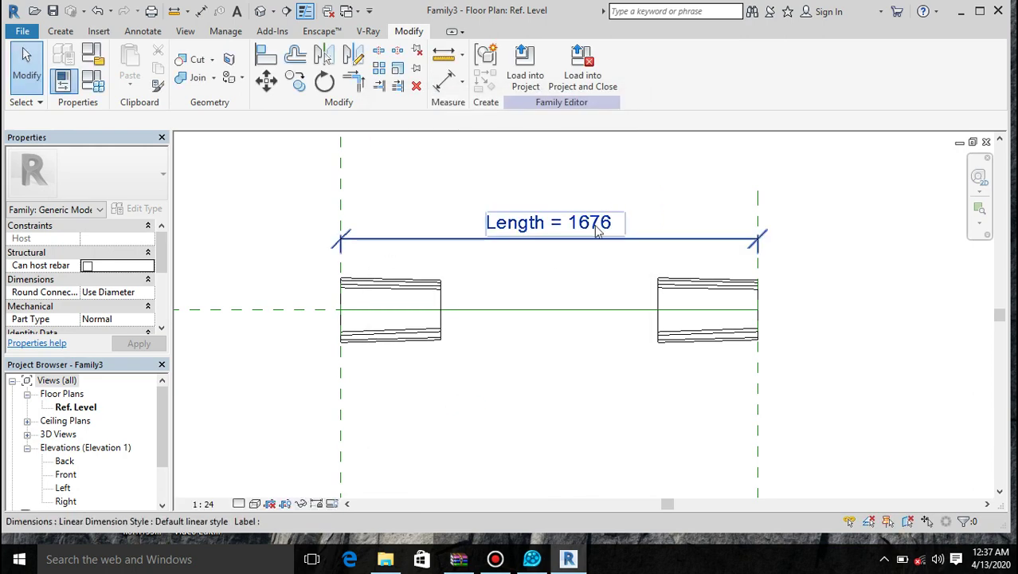
click(485, 251)
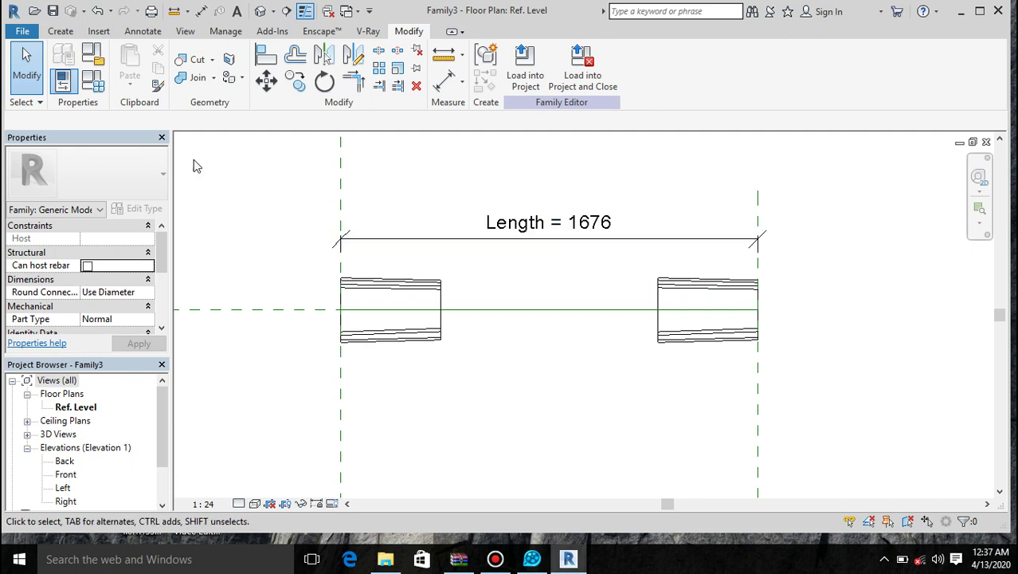
Step: In Family Types, change the B parameter value to 360
click(98, 86)
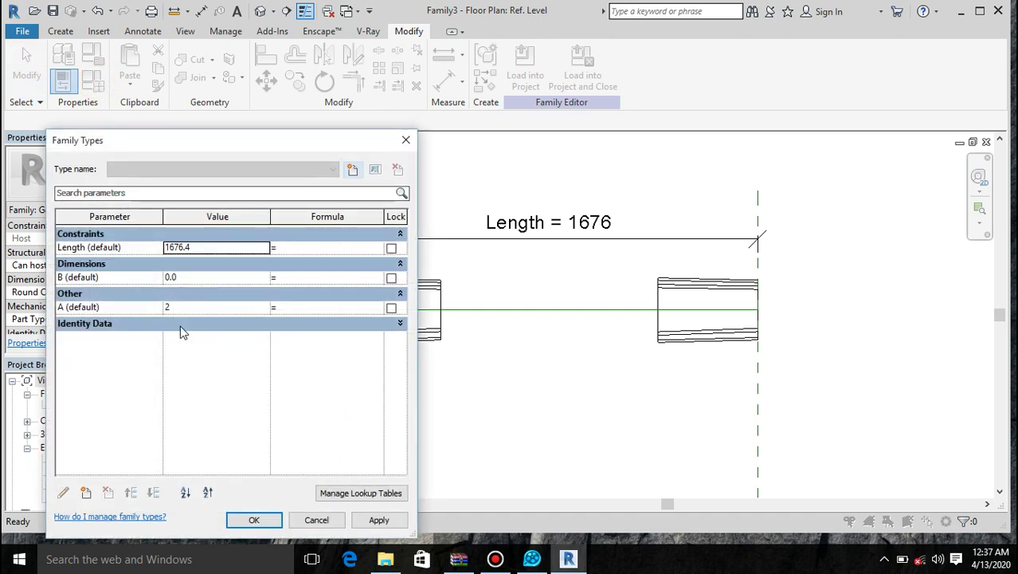
click(80, 325)
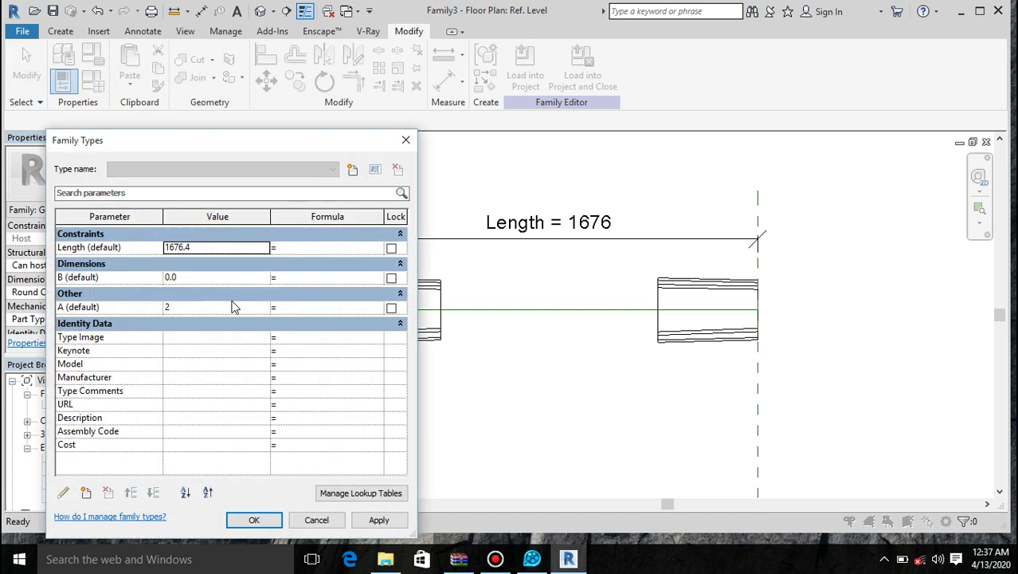
click(180, 278)
drag(320, 146, 191, 152)
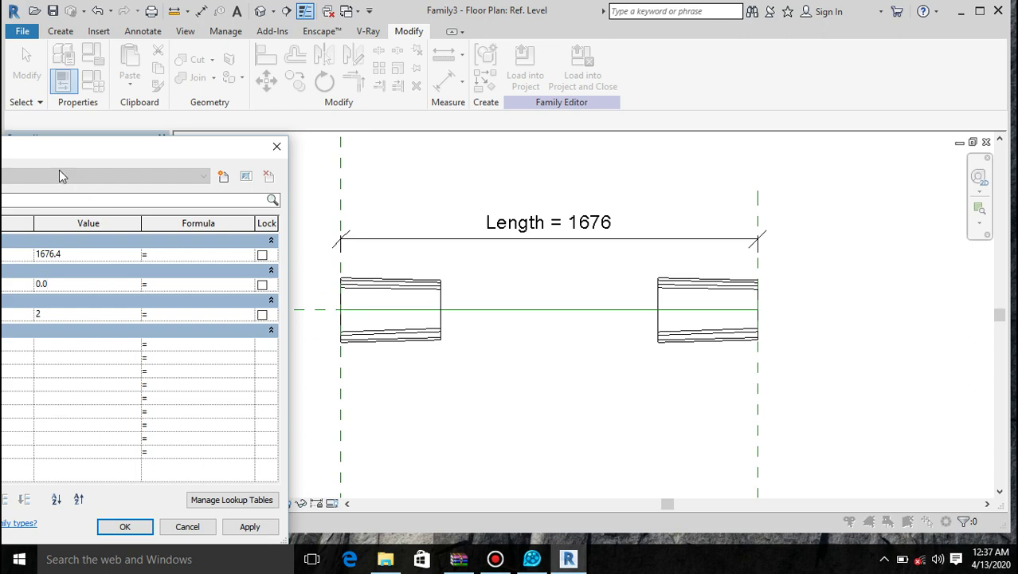
drag(90, 156, 221, 122)
click(205, 248)
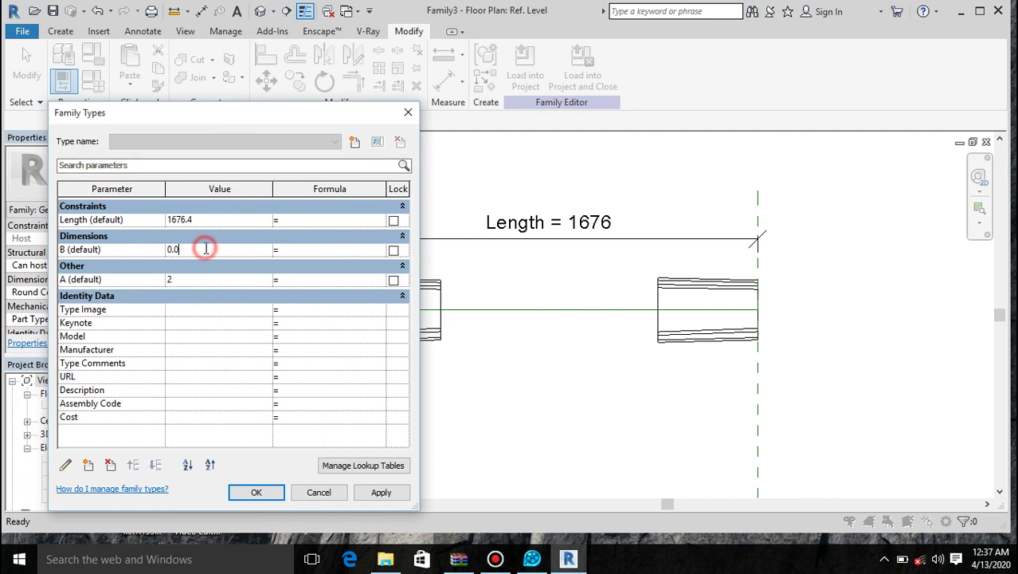
key(BackSpace)
key(BackSpace)
key(BackSpace)
text(360)
click(286, 278)
Step: Drive the tile count A with the formula Length / B and apply, giving 5 tiles
click(313, 279)
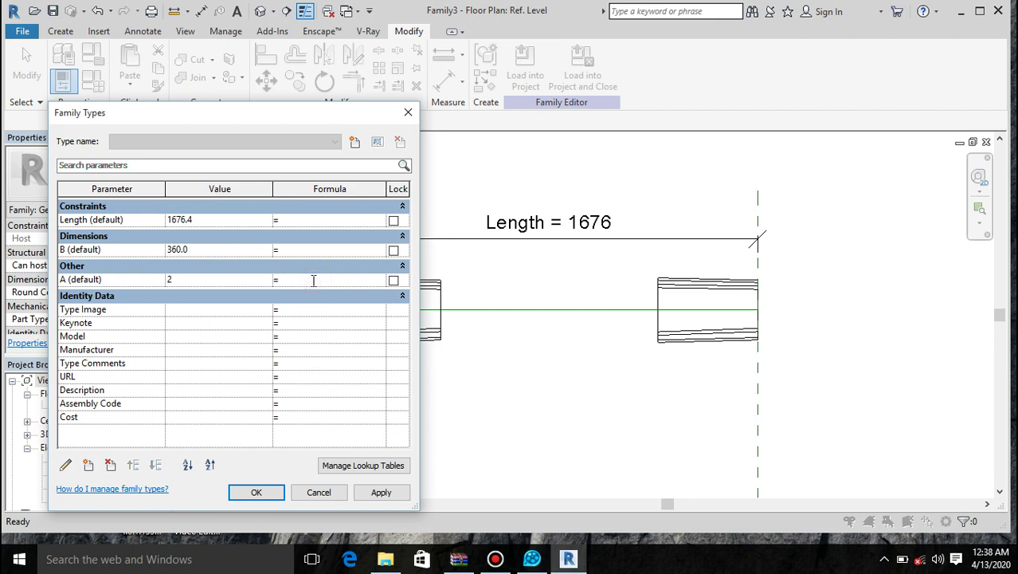
text(Le)
text(n)
text(gh)
text(t)
key(BackSpace)
key(BackSpace)
text(th)
text(/)
text(8)
click(379, 492)
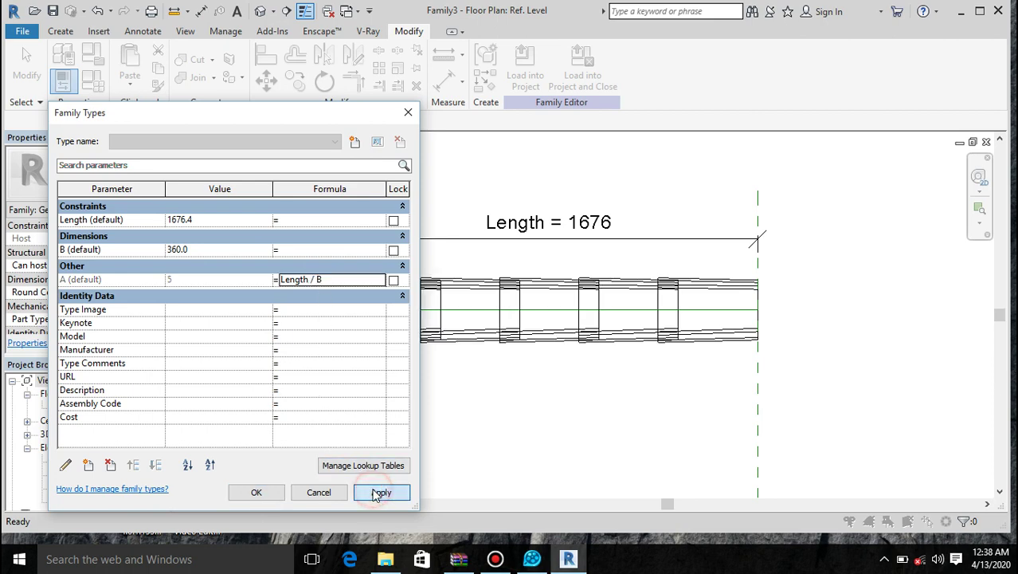
click(257, 494)
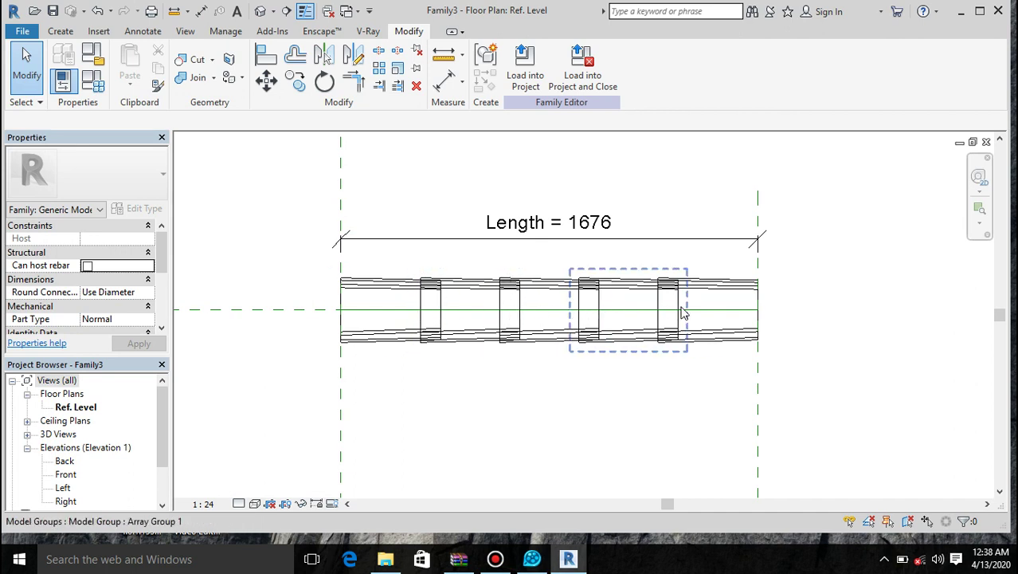
Step: Drag the Right reference plane to make Length 3000, regenerating the array to eight tiles
scroll(363, 318, down, 1)
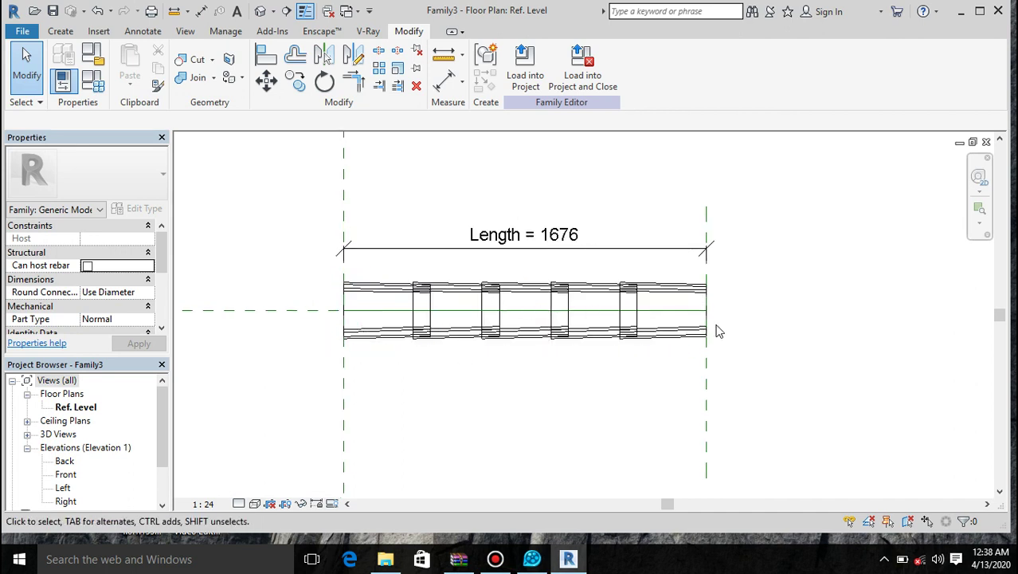
click(707, 371)
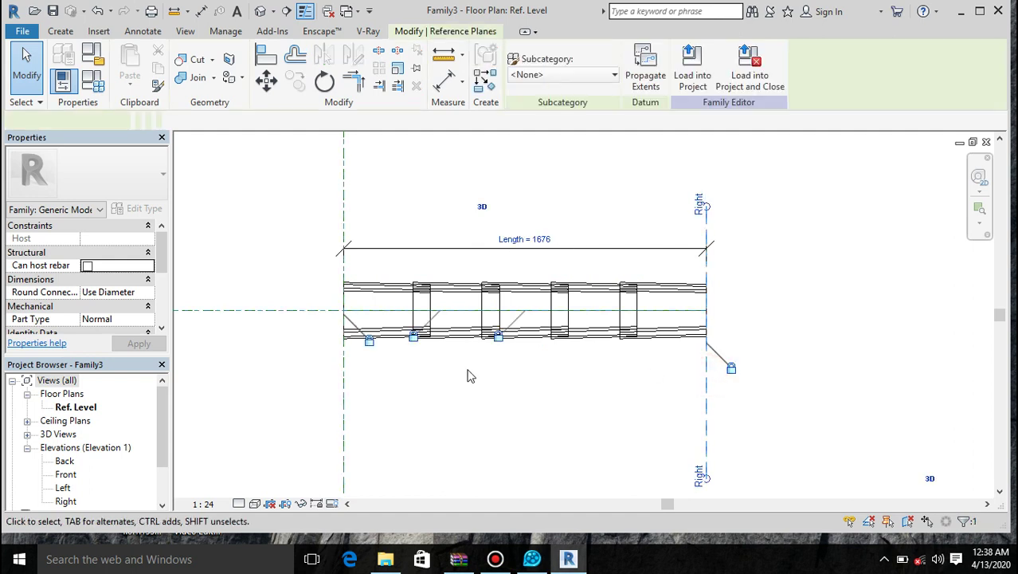
scroll(470, 375, down, 1)
scroll(470, 374, down, 1)
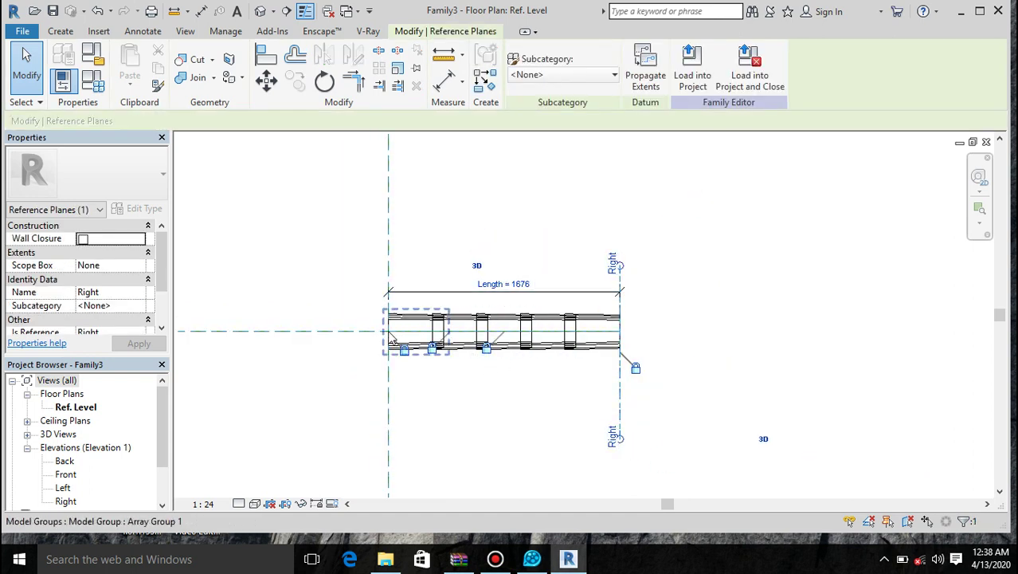
drag(620, 307, 803, 331)
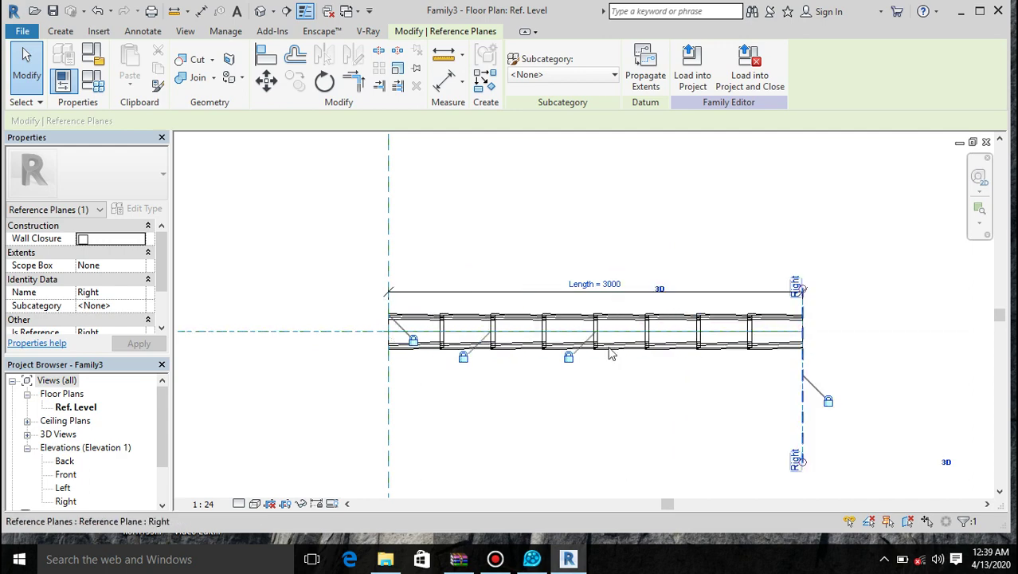
scroll(580, 334, up, 1)
scroll(580, 335, up, 3)
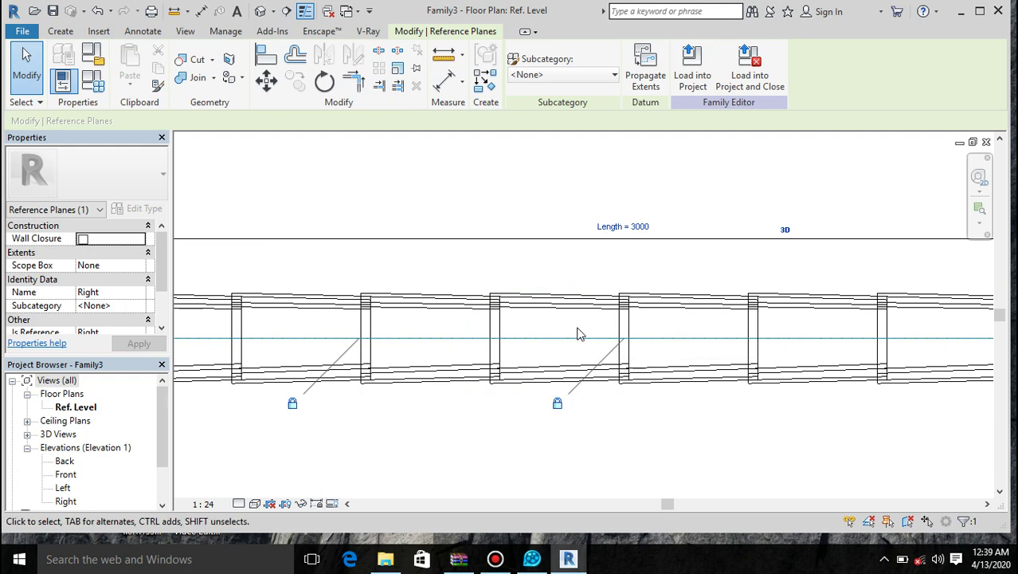
scroll(470, 346, down, 2)
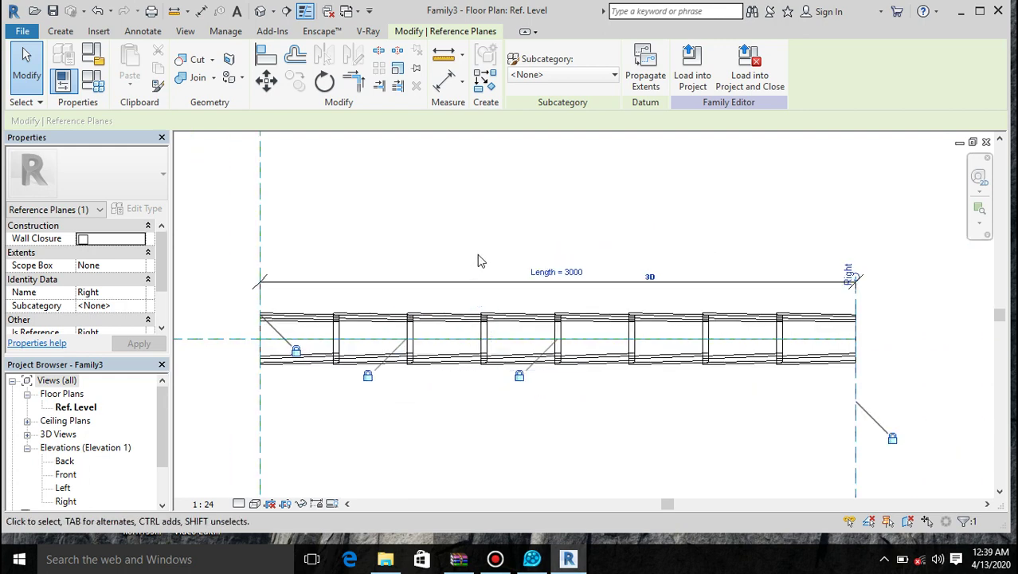
scroll(480, 258, down, 1)
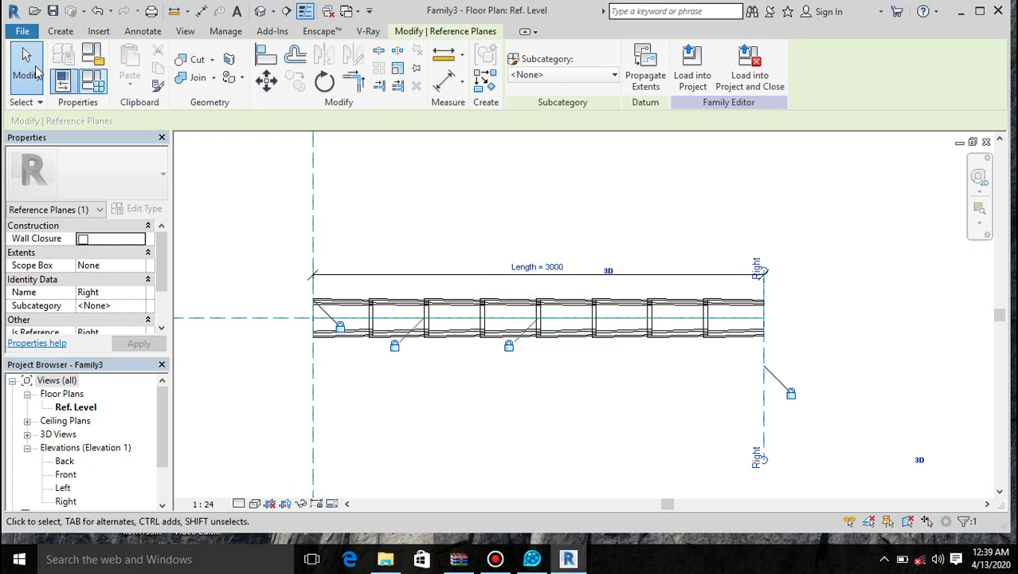
click(23, 32)
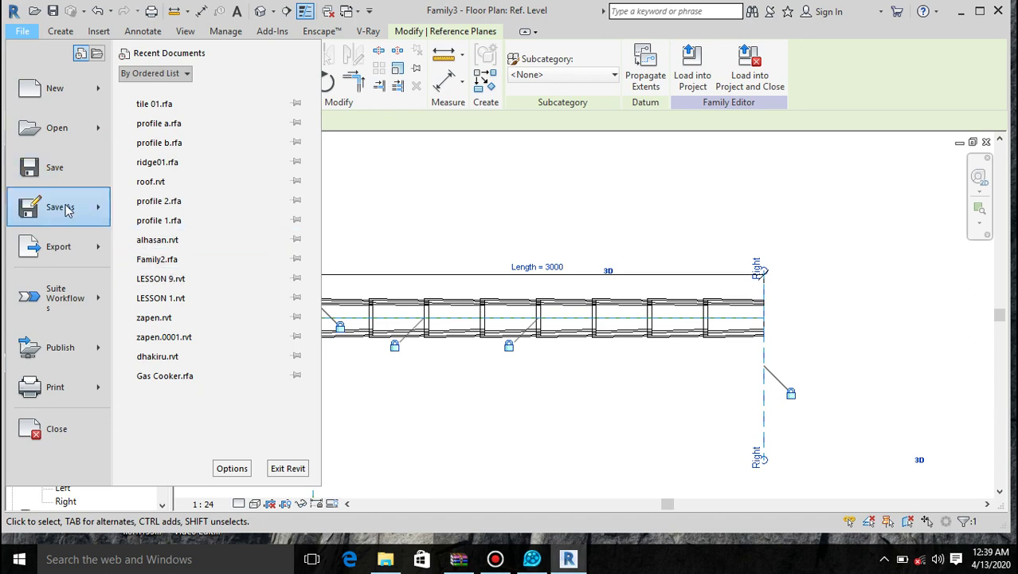
Step: Save the family as 'arraytile' in Documents via Save As > Family
mouse_move(63, 209)
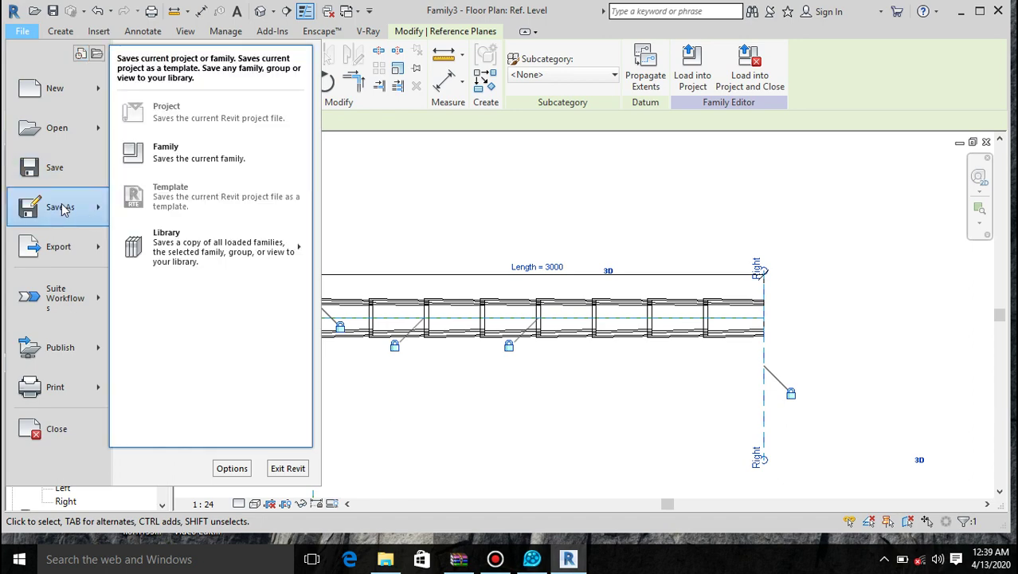
click(201, 159)
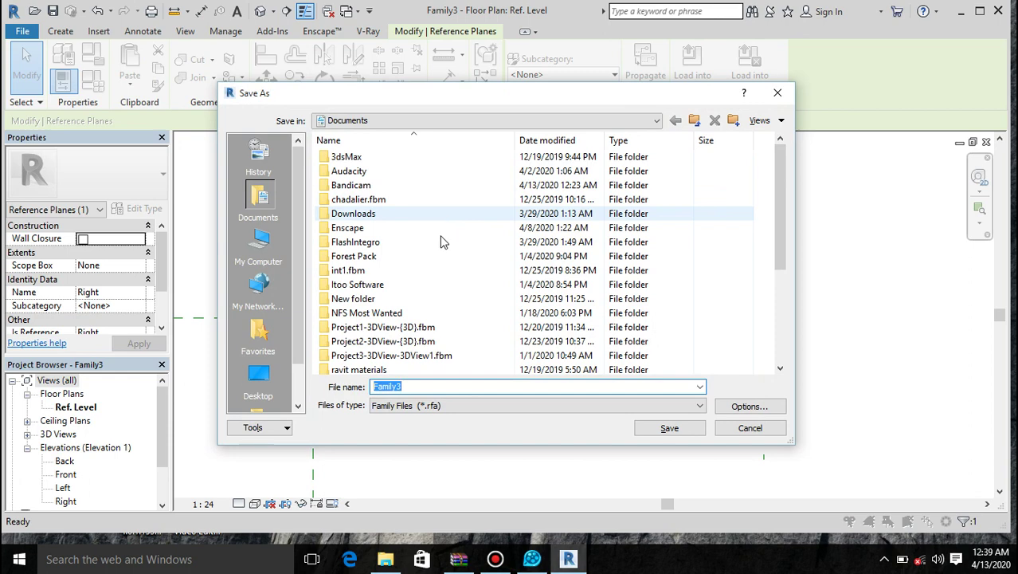
text(arra)
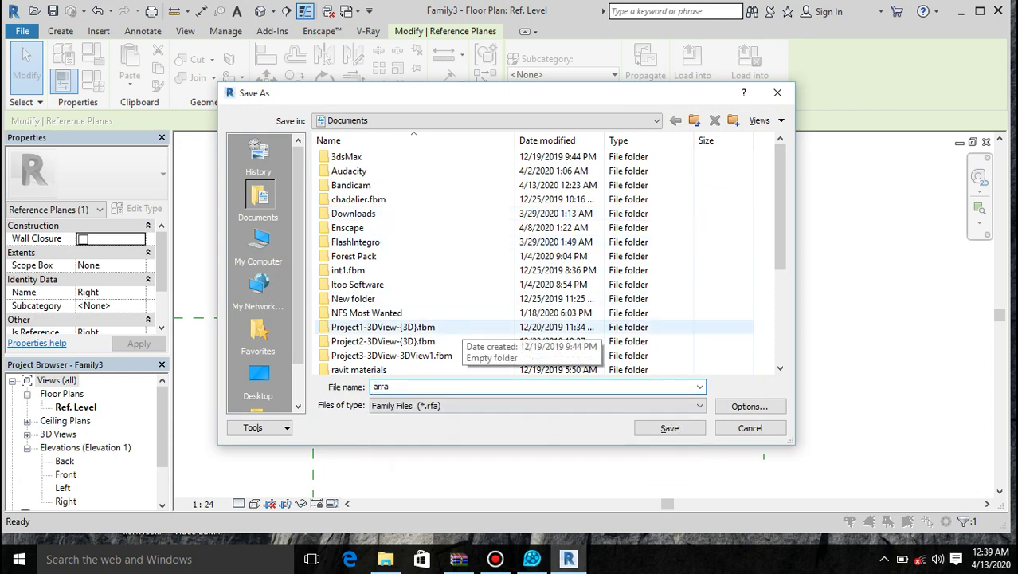
text(ytile)
click(689, 432)
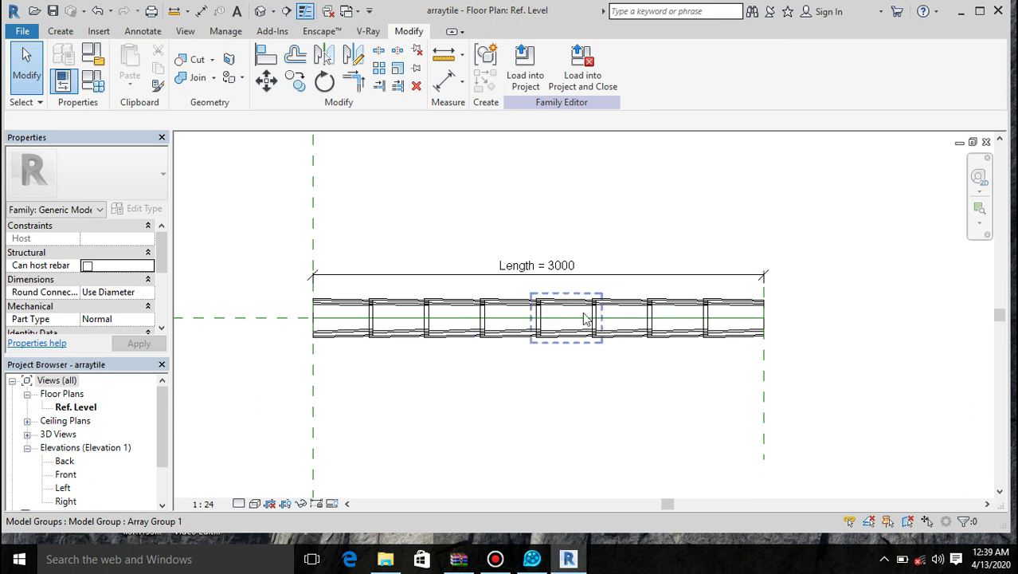
scroll(591, 332, up, 2)
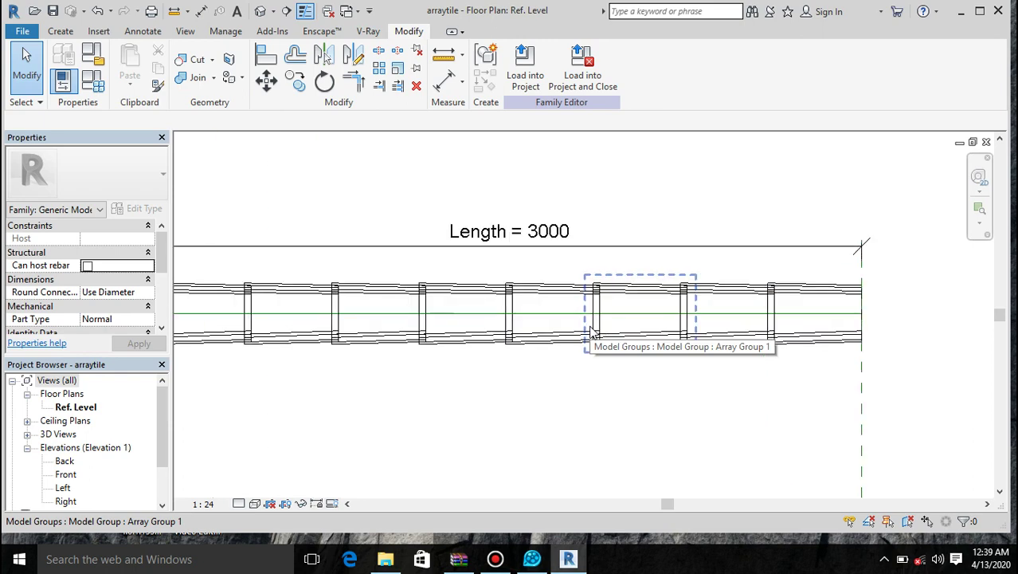
scroll(591, 333, down, 1)
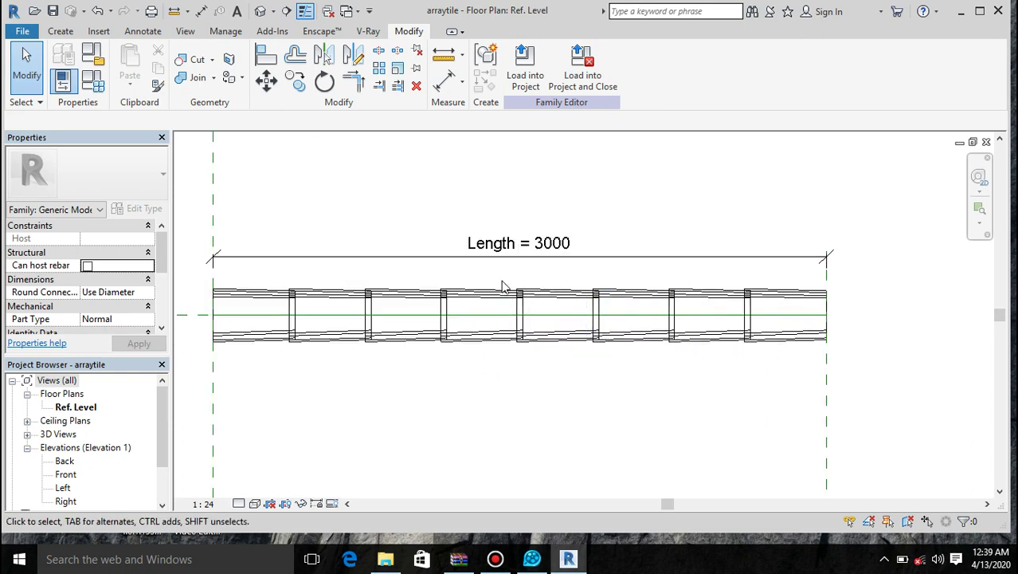